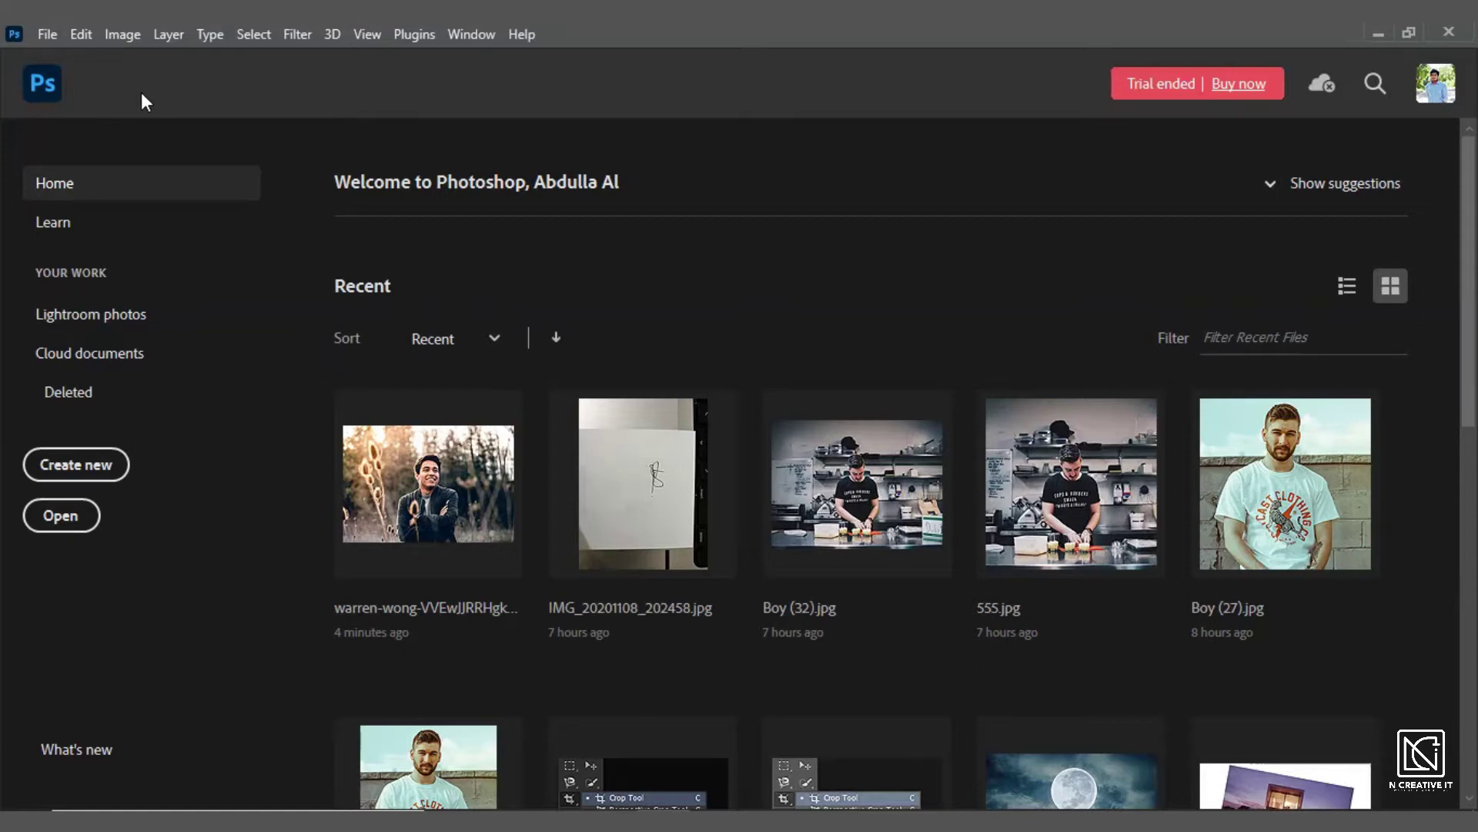
Step: Start a new document and enter 300 as its width
{"action": "left_click", "coordinate": [49, 39]}
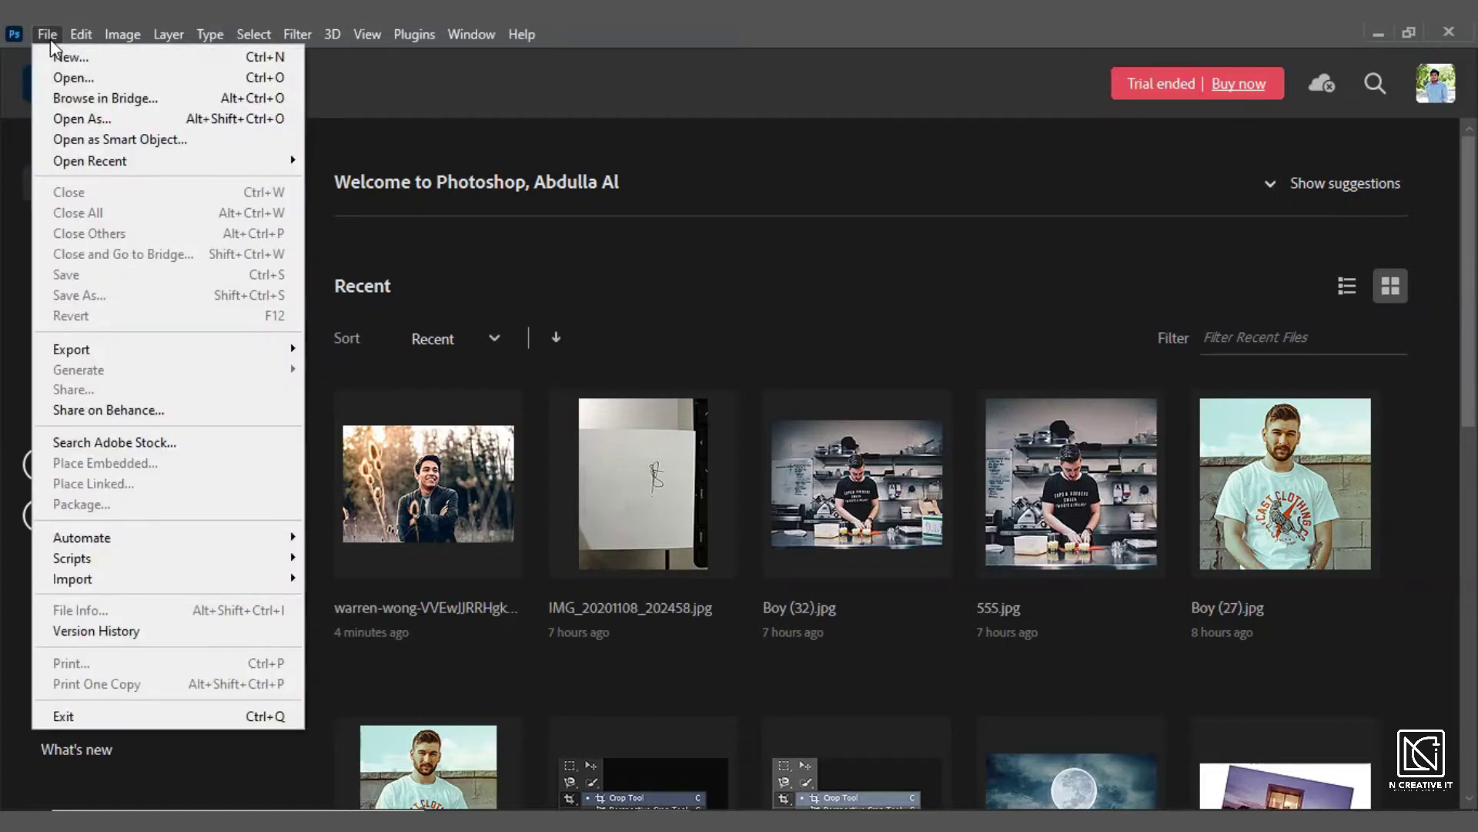
{"action": "left_click", "coordinate": [71, 57]}
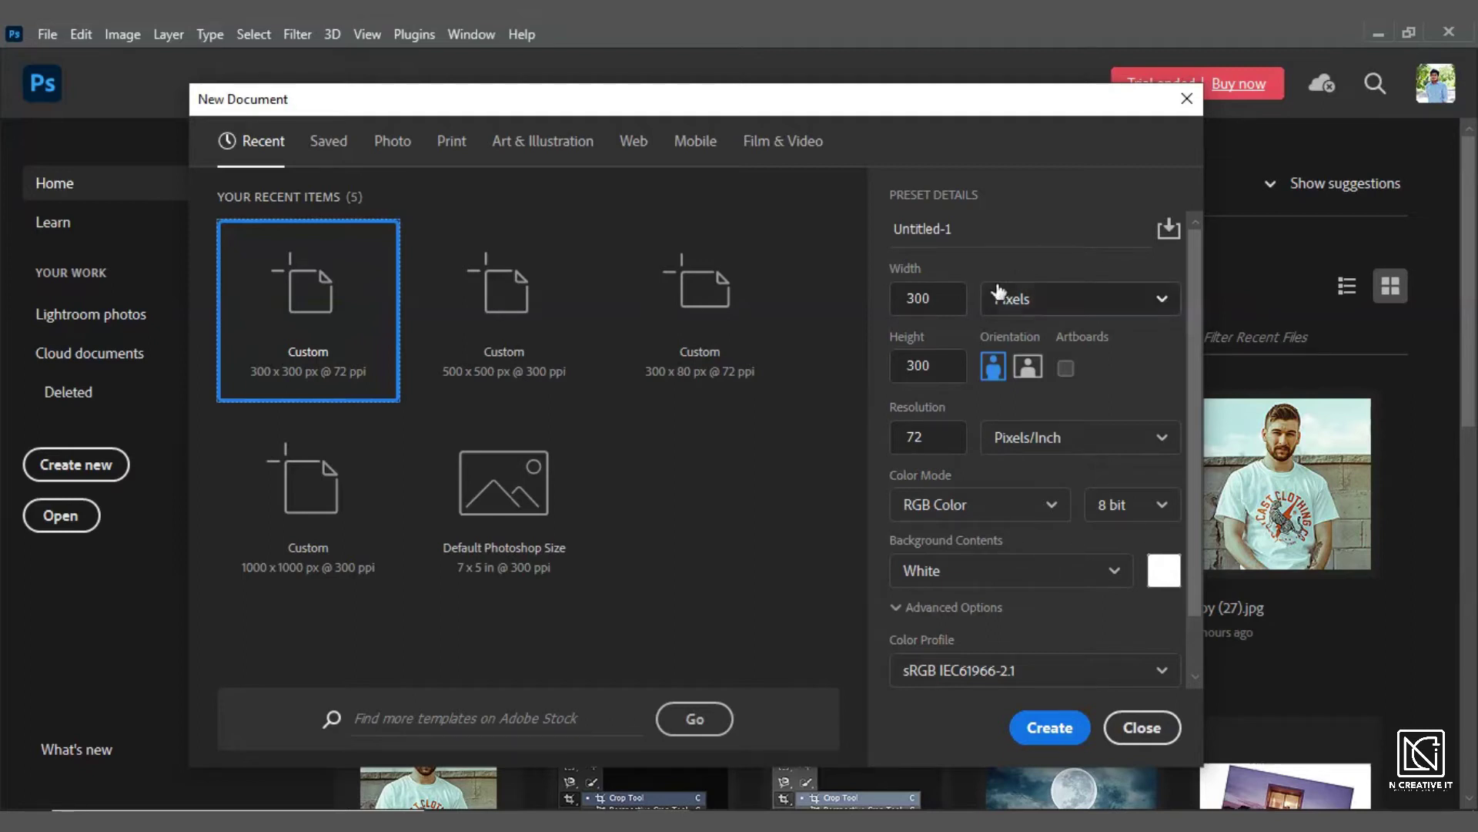
{"action": "left_click", "coordinate": [947, 302]}
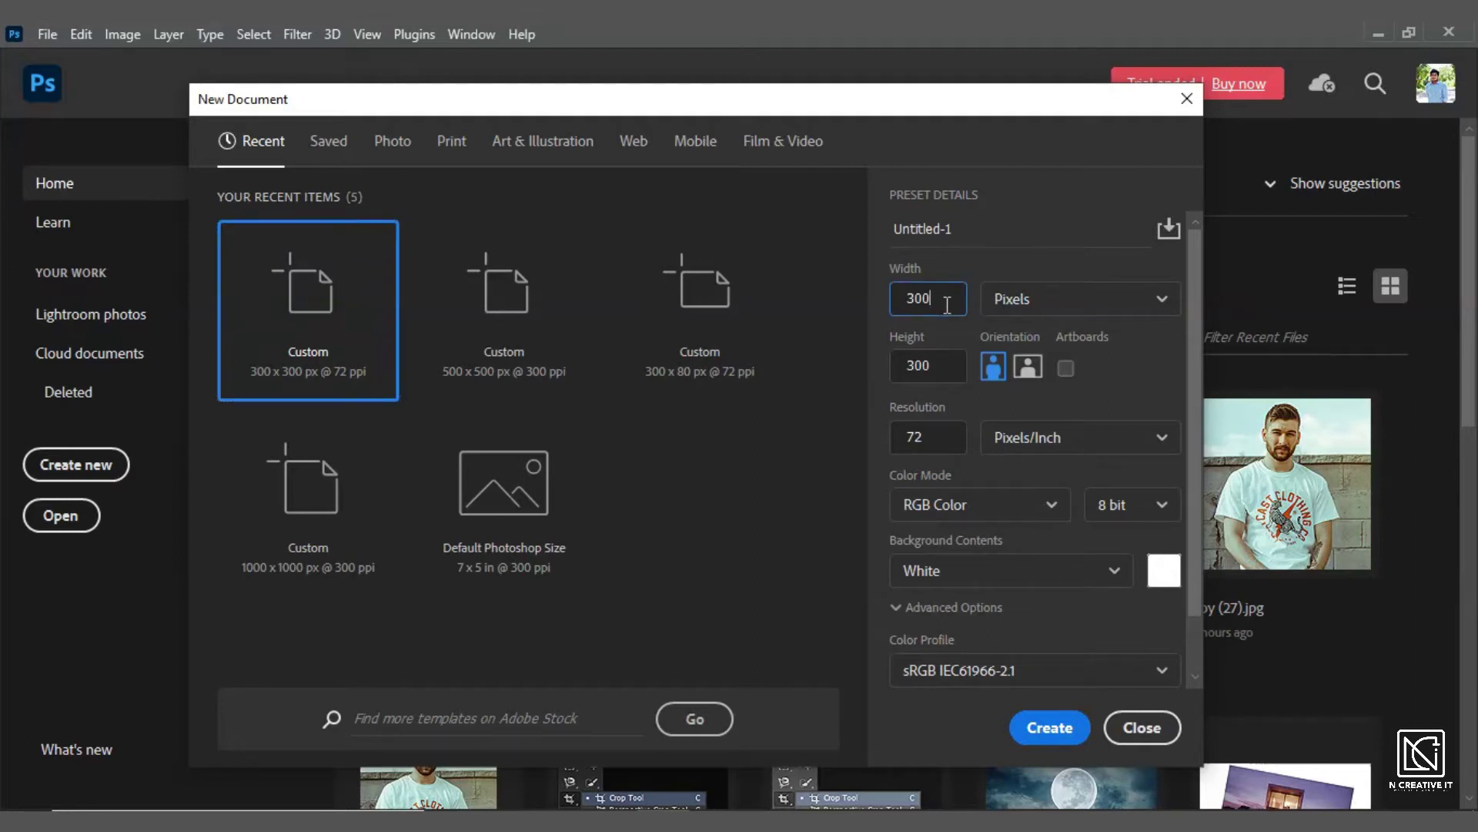
{"action": "double_click", "coordinate": [949, 302]}
{"action": "double_click", "coordinate": [933, 367]}
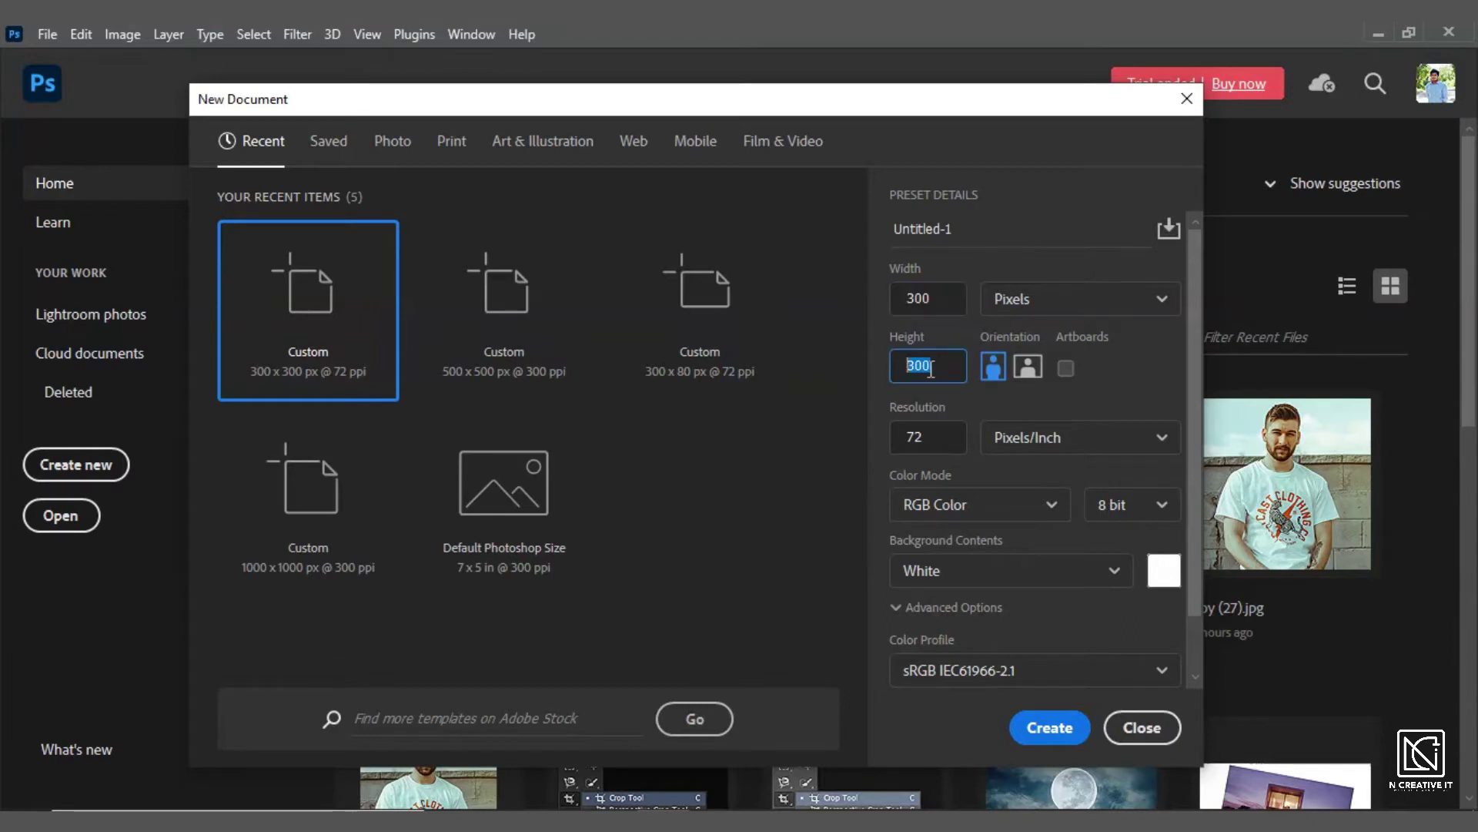
{"action": "double_click", "coordinate": [956, 298]}
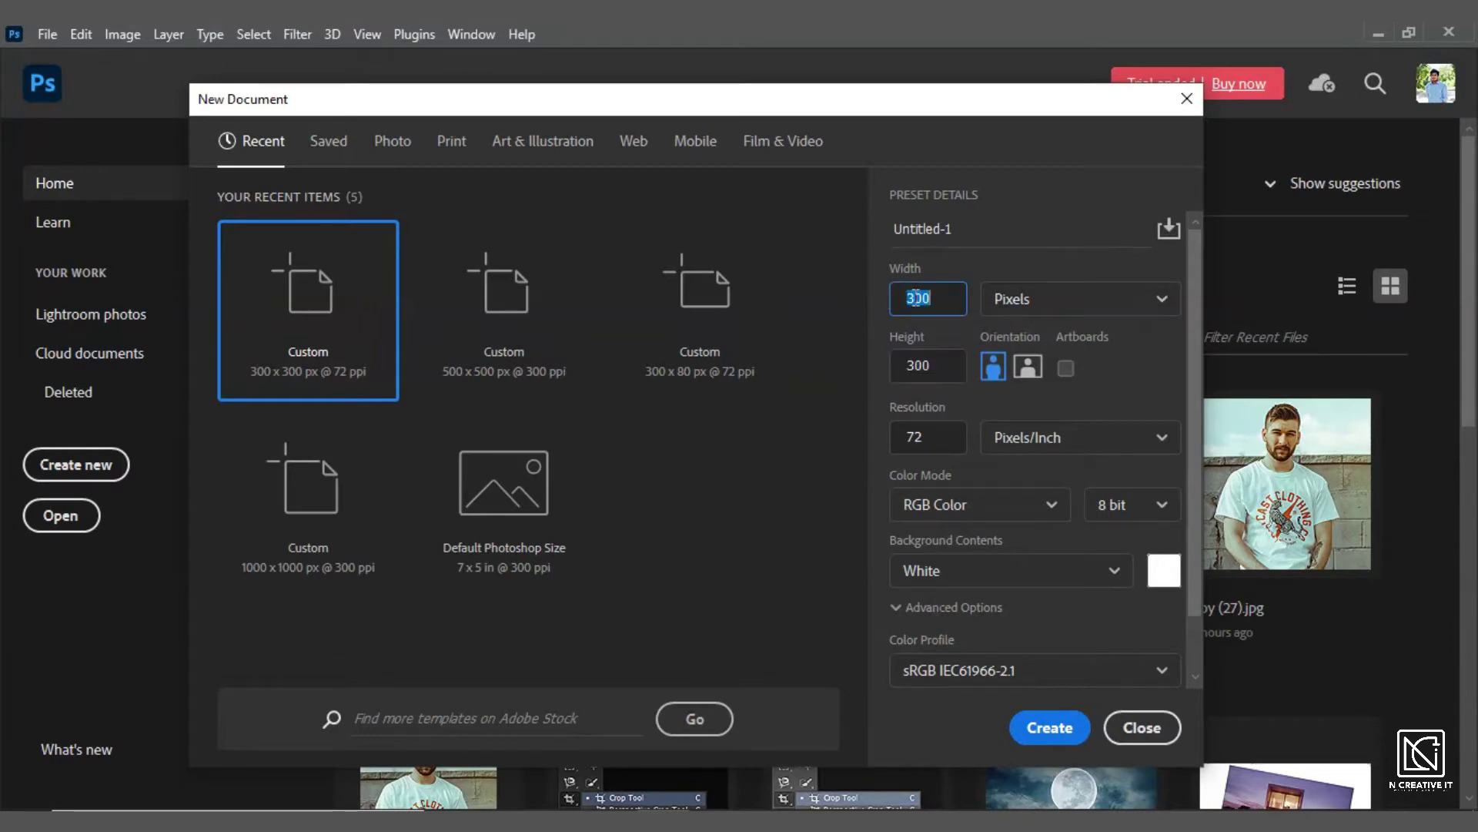
{"action": "type", "text": "300"}
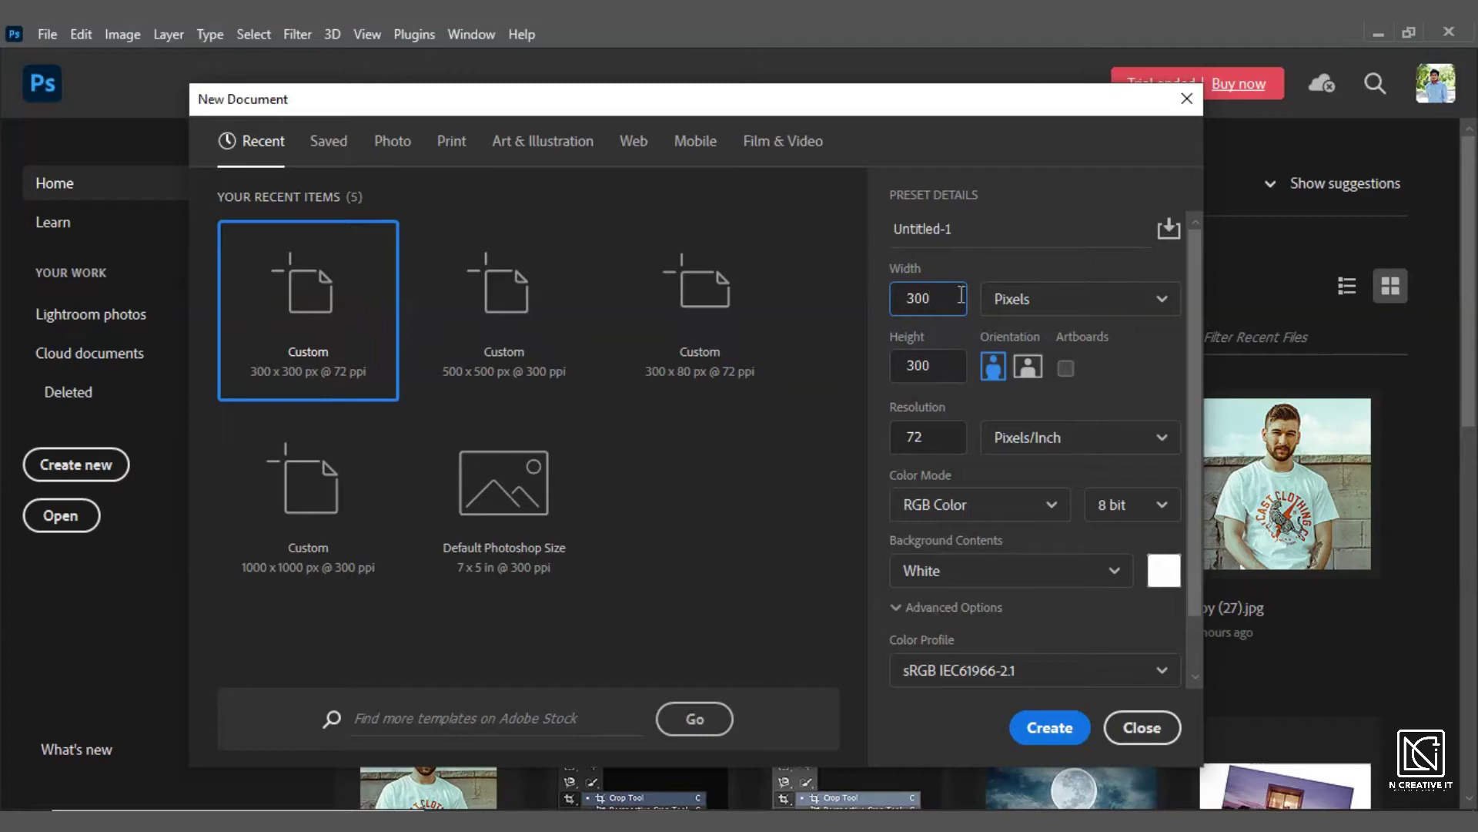
Step: Keep pixels, 300 px height, 72 ppi and RGB Color, then create the document
{"action": "left_click", "coordinate": [1001, 299]}
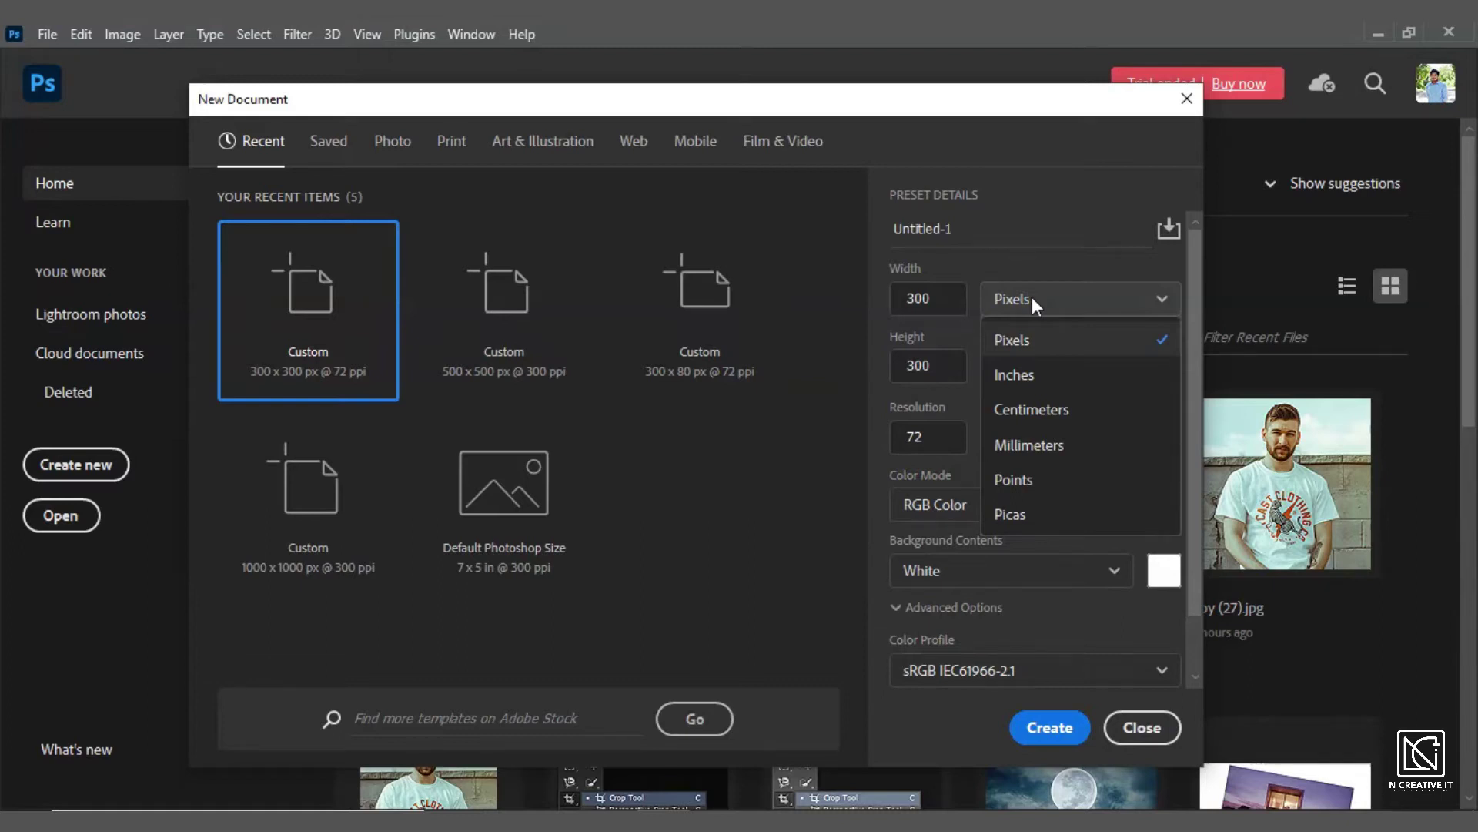
{"action": "left_click", "coordinate": [1032, 299]}
{"action": "left_click", "coordinate": [934, 308]}
{"action": "left_click", "coordinate": [941, 372]}
{"action": "left_click", "coordinate": [938, 436]}
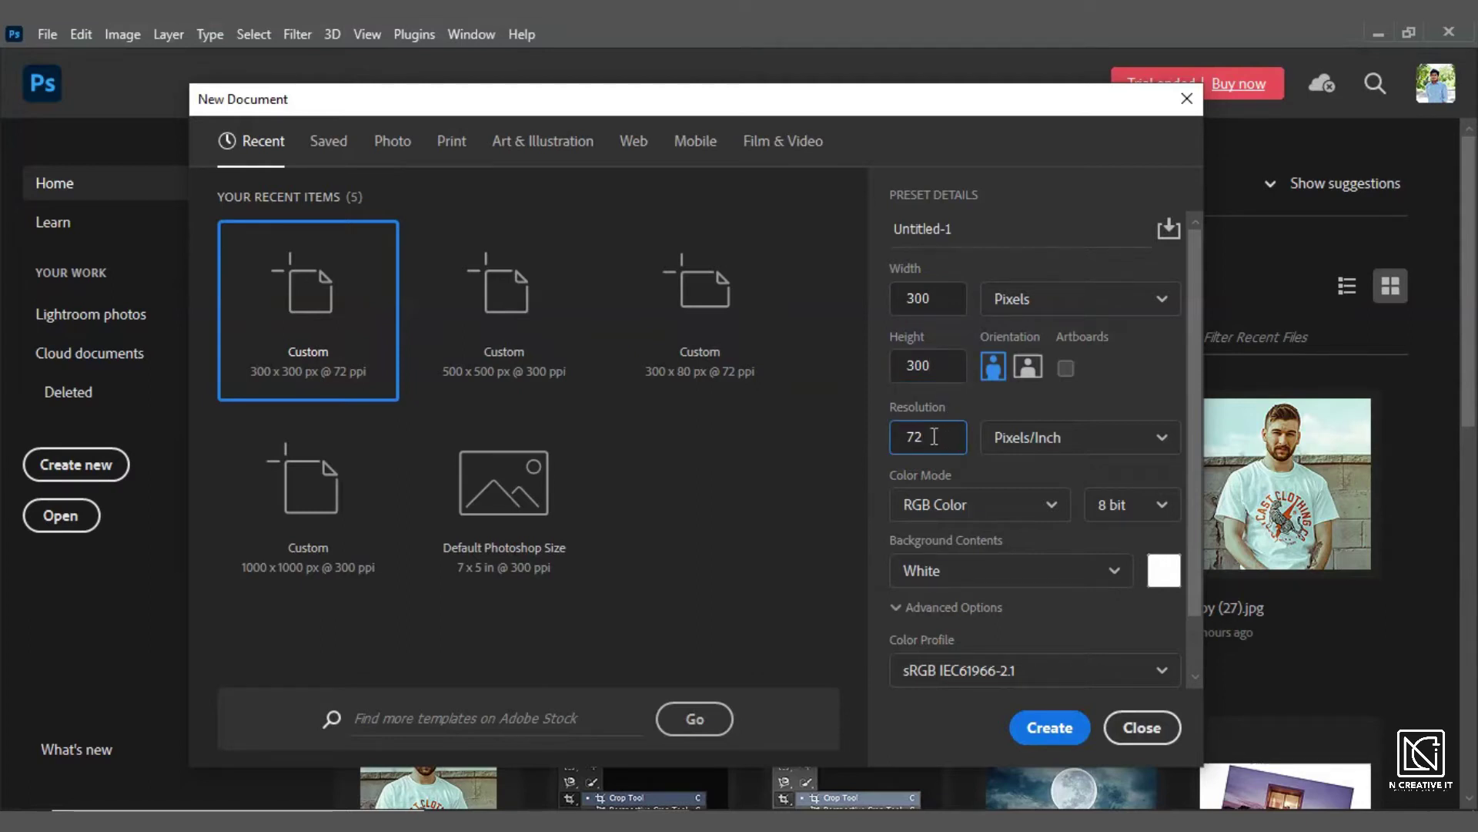
{"action": "left_click", "coordinate": [970, 510]}
{"action": "left_click", "coordinate": [941, 620]}
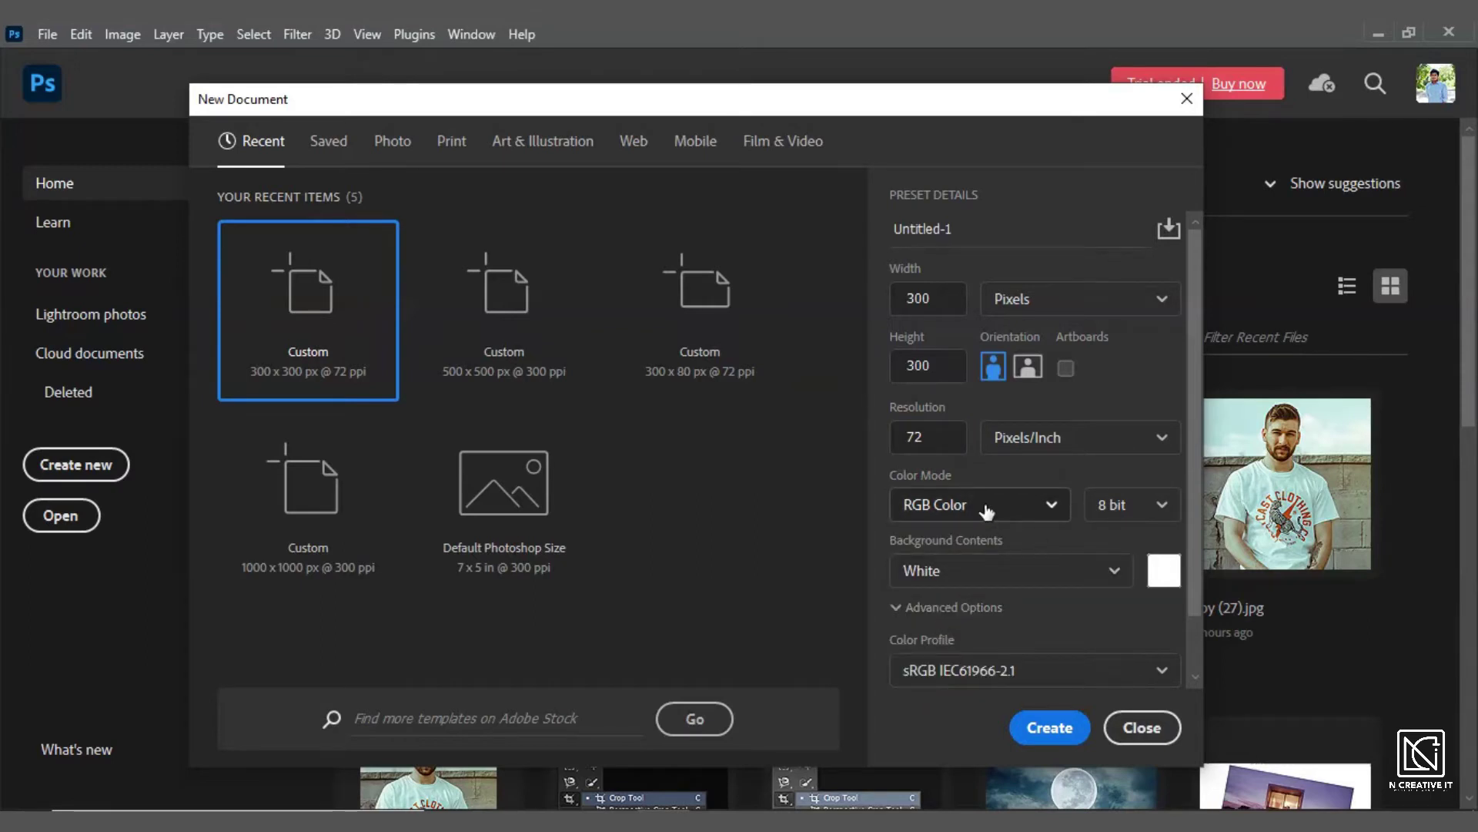
{"action": "left_click", "coordinate": [1051, 730]}
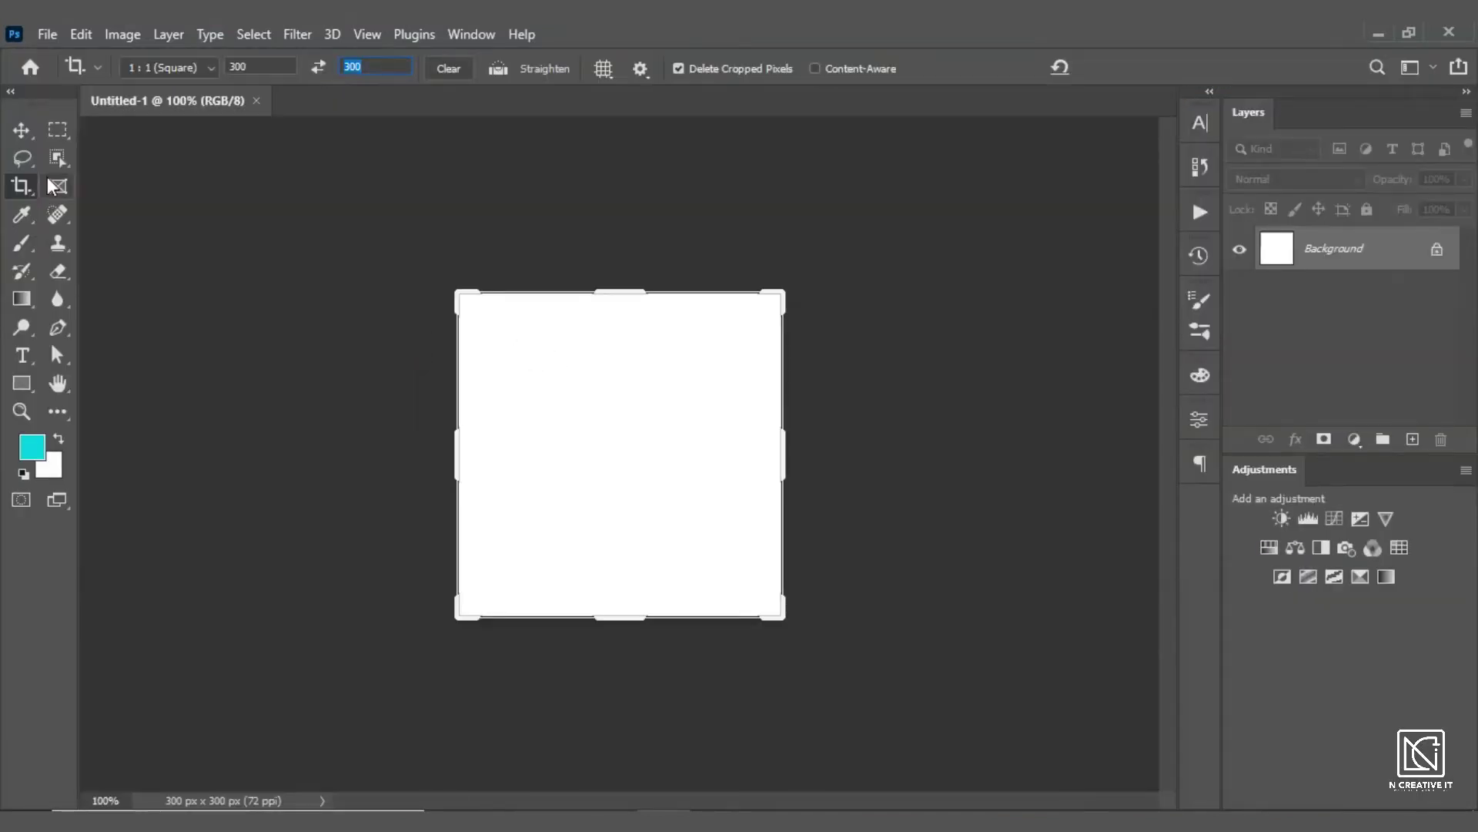
Step: Select the Move tool and zoom the canvas
{"action": "left_click", "coordinate": [22, 129]}
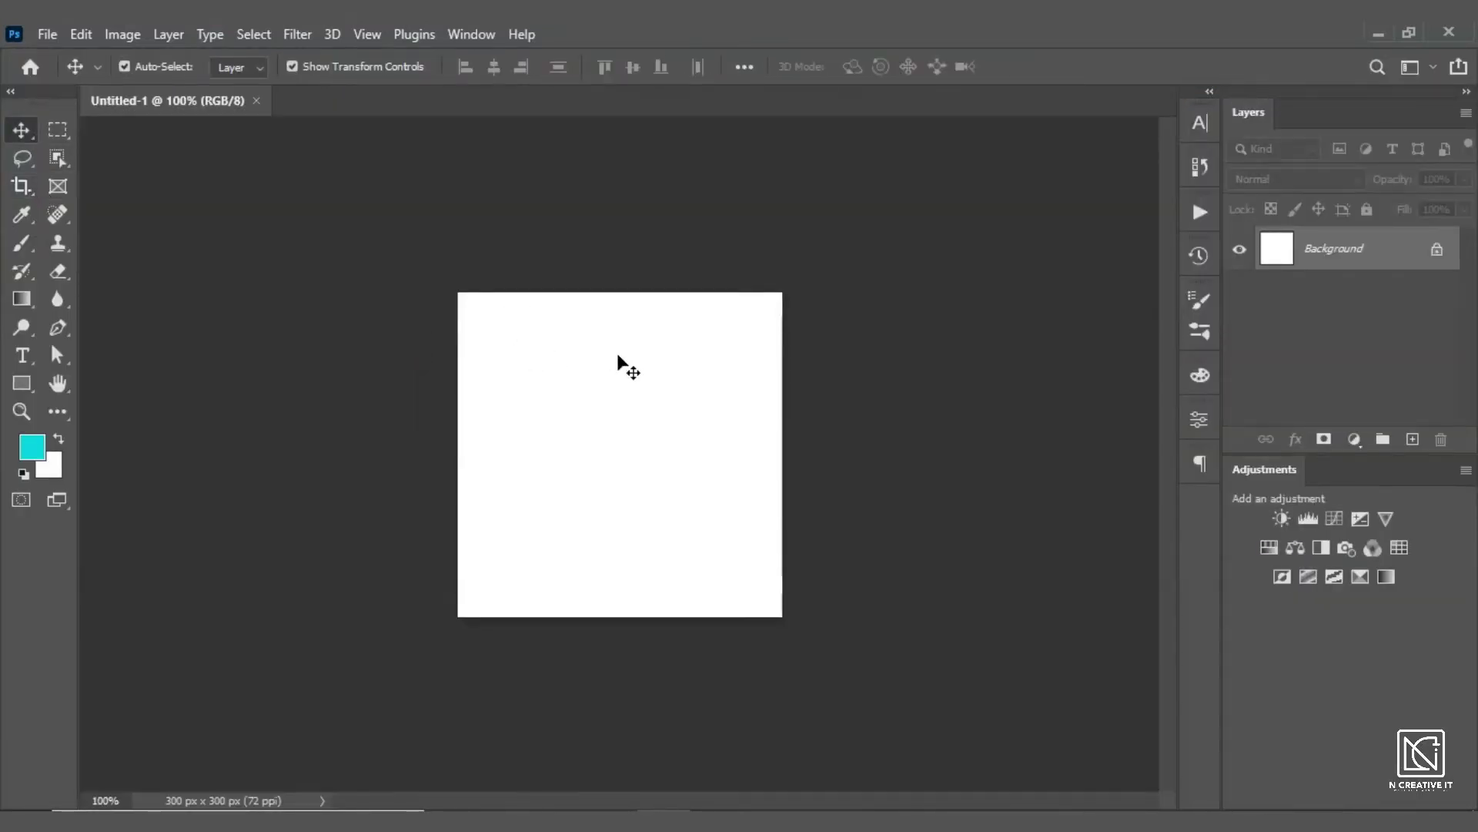
{"action": "scroll", "coordinate": [614, 353], "scroll_direction": "up", "scroll_amount": 2}
{"action": "scroll", "coordinate": [614, 352], "scroll_direction": "up", "scroll_amount": 2}
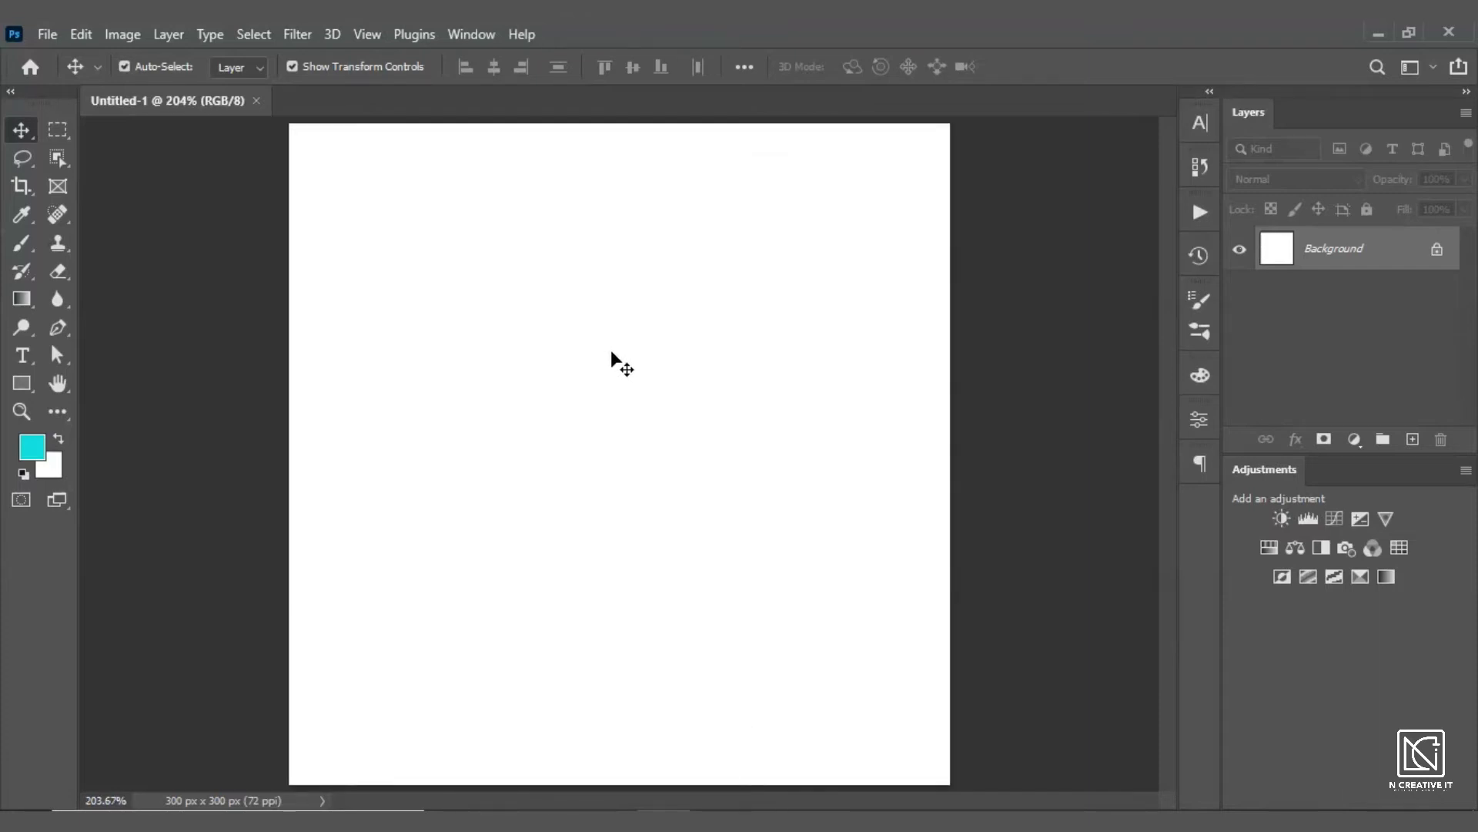
{"action": "scroll", "coordinate": [607, 337], "scroll_direction": "down", "scroll_amount": 1}
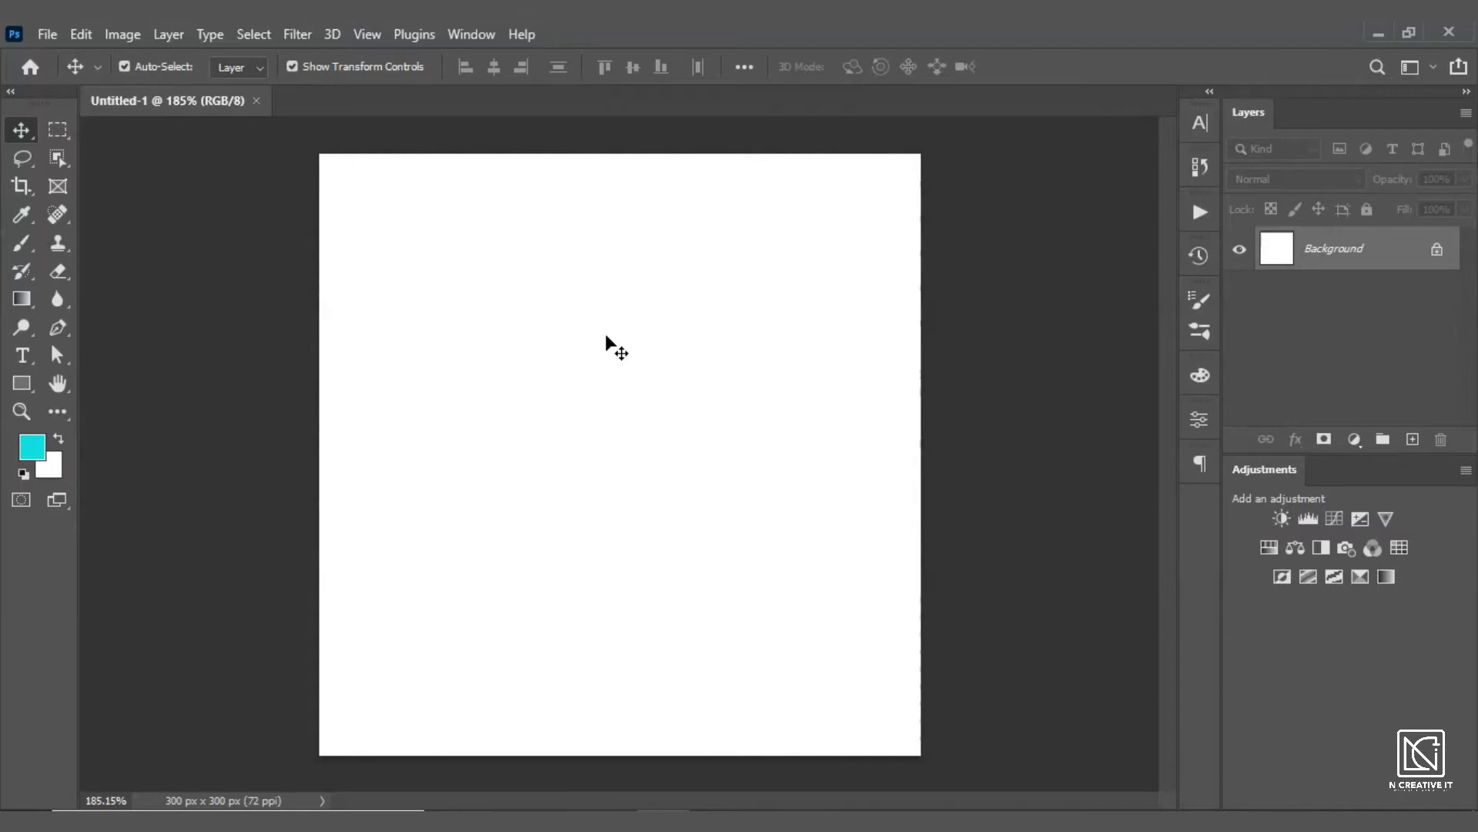
Step: Open the portrait photo warren-wong-VVEwJJRRHgk-unsplash.jpg
{"action": "key", "text": "ctrl+o"}
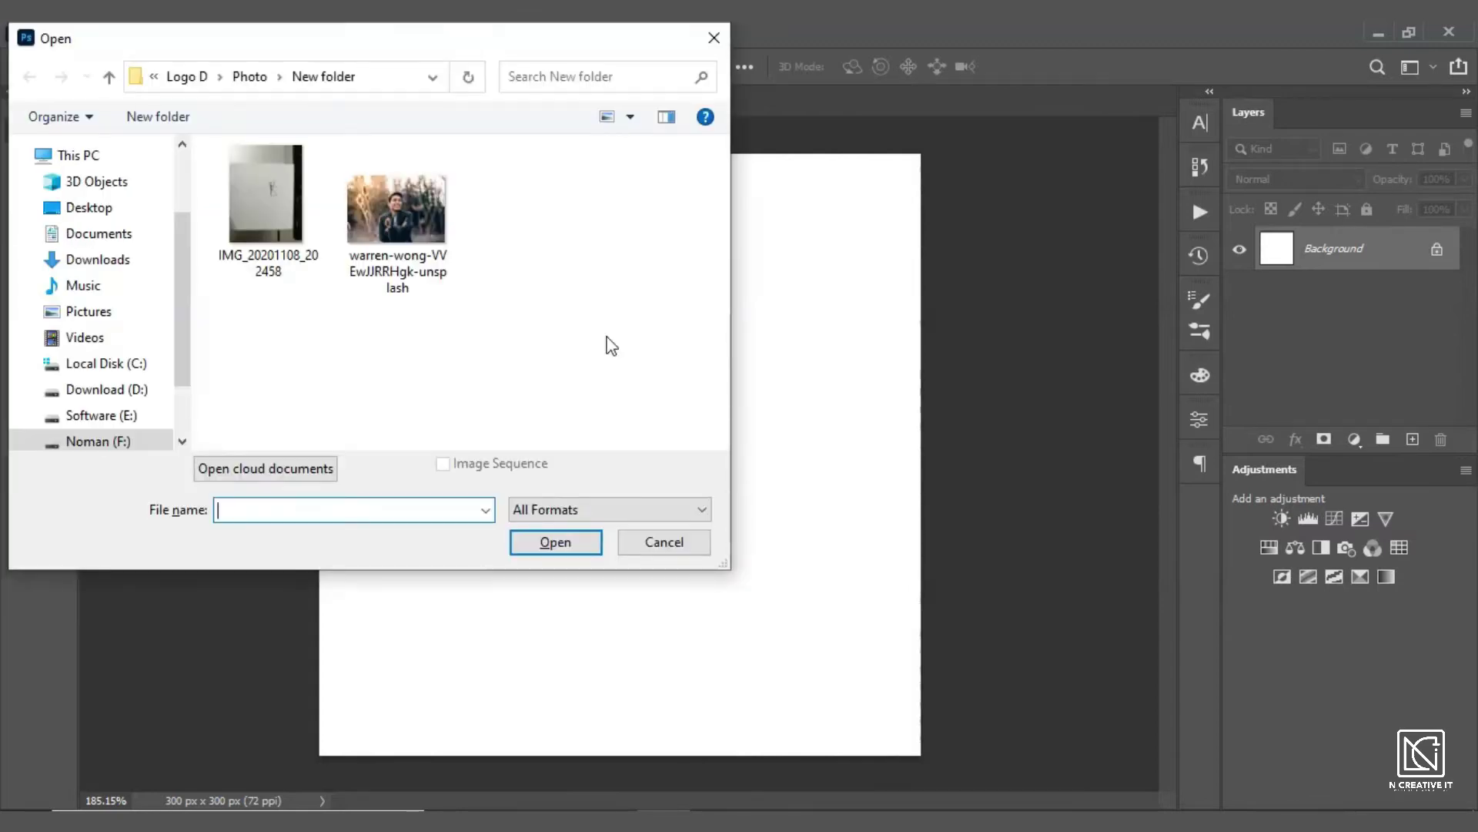
{"action": "left_click", "coordinate": [410, 213]}
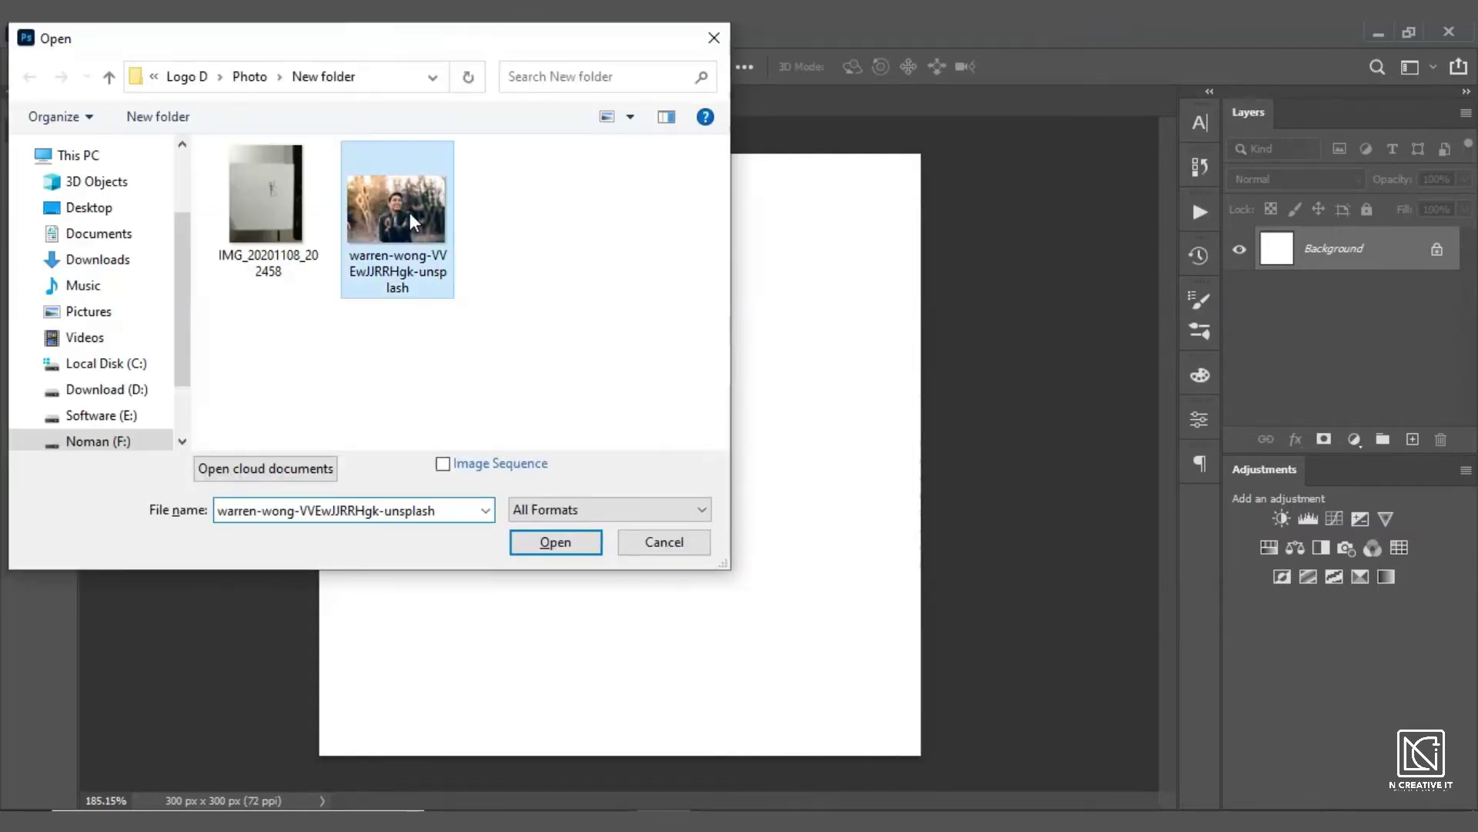
{"action": "left_click", "coordinate": [555, 542]}
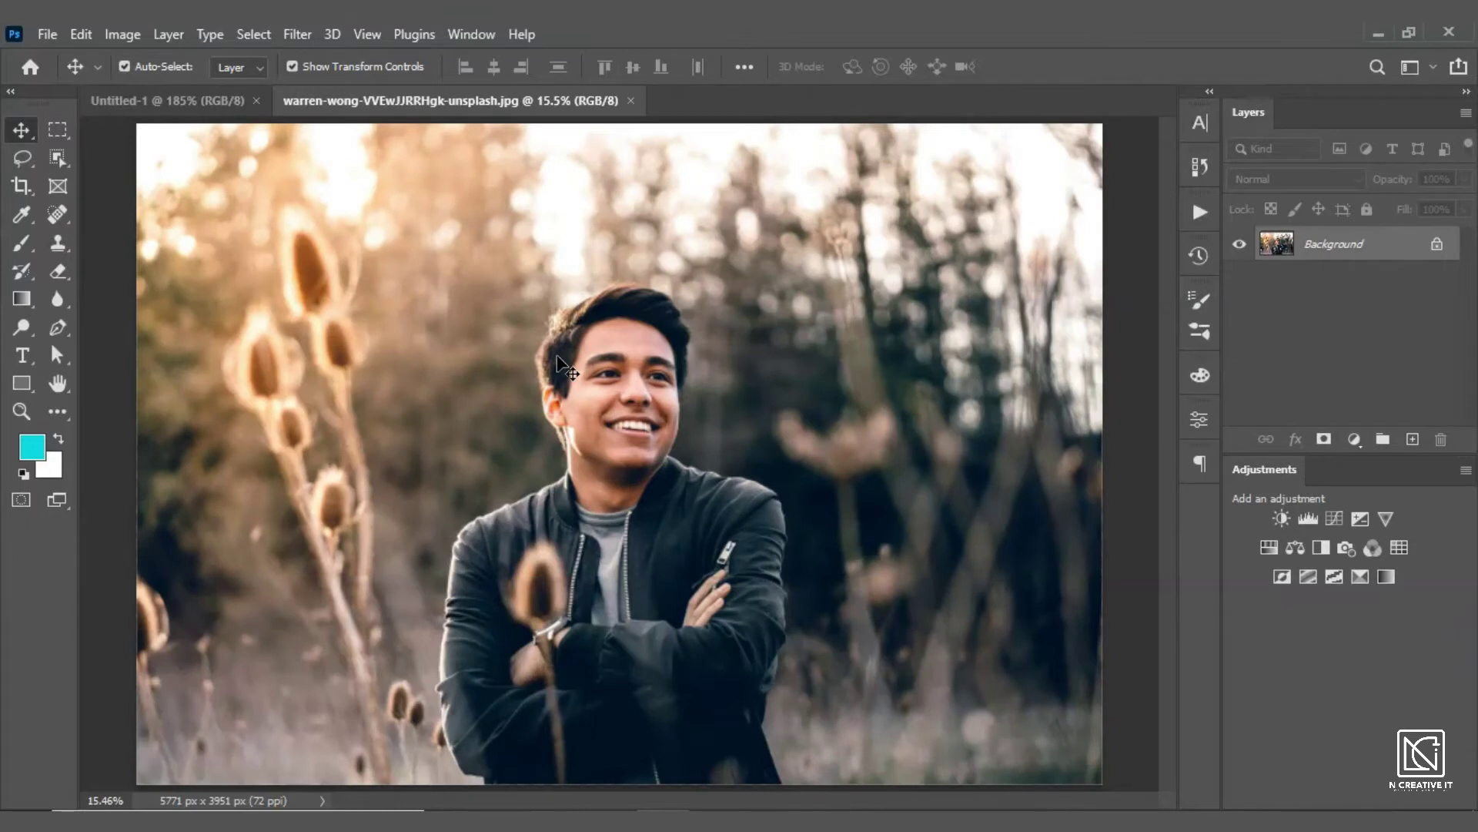
Step: Unlock the portrait's Background into Layer 0 and scale it to about 21%
{"action": "scroll", "coordinate": [565, 369], "scroll_direction": "down", "scroll_amount": 1}
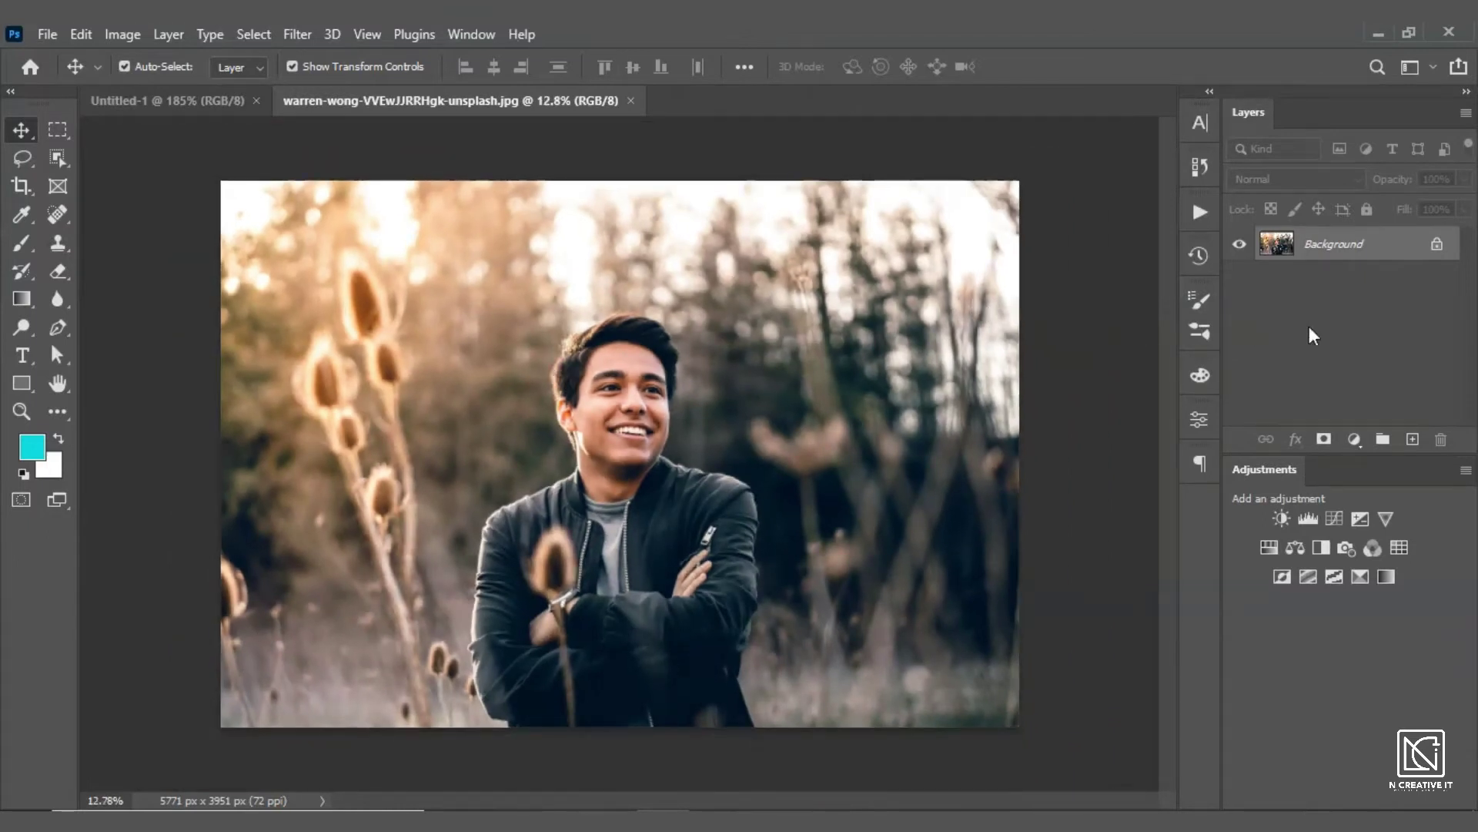
{"action": "left_click", "coordinate": [1435, 246]}
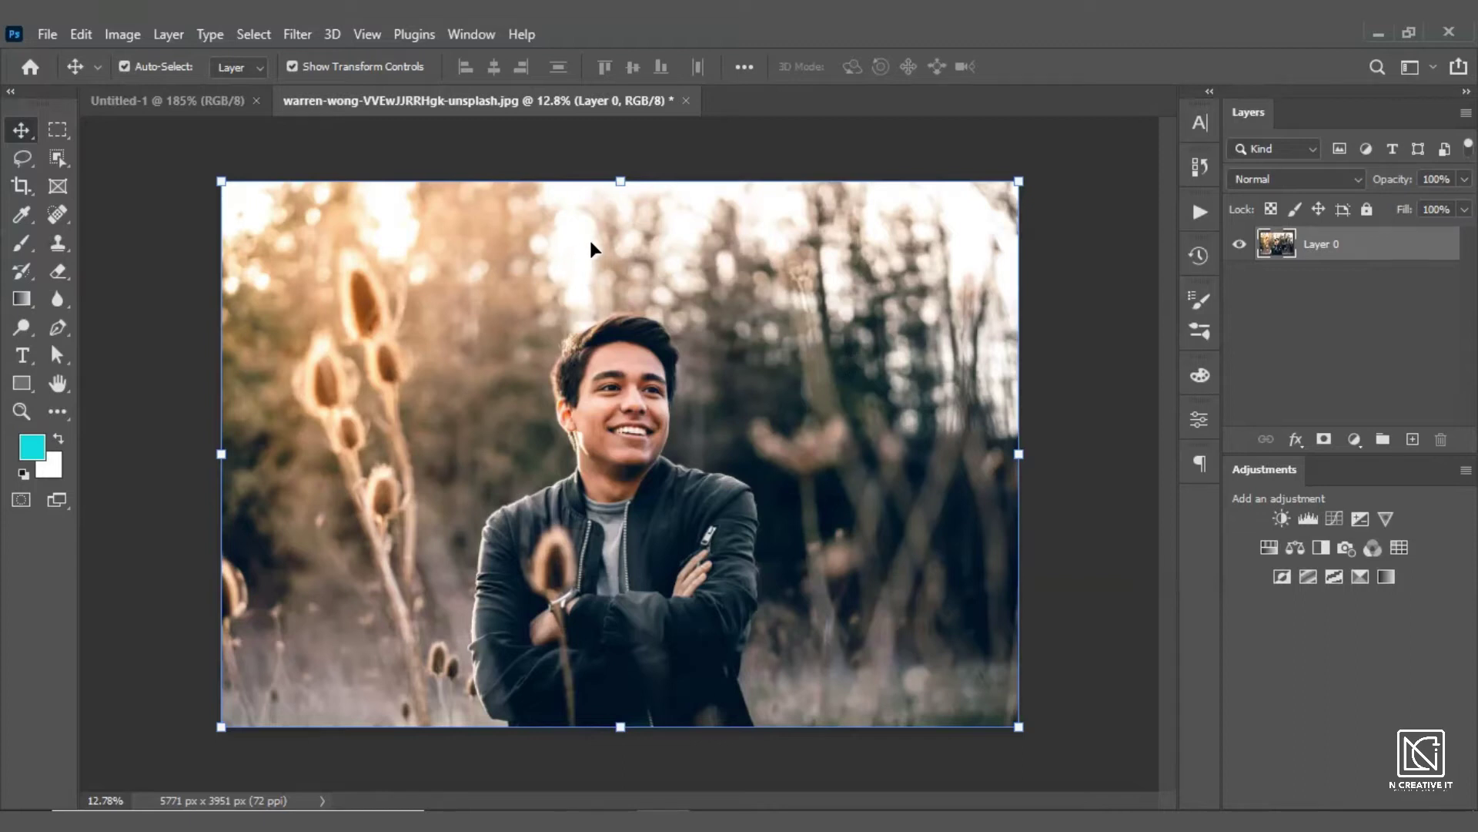
{"action": "left_click_drag", "start_coordinate": [1018, 726], "coordinate": [684, 556]}
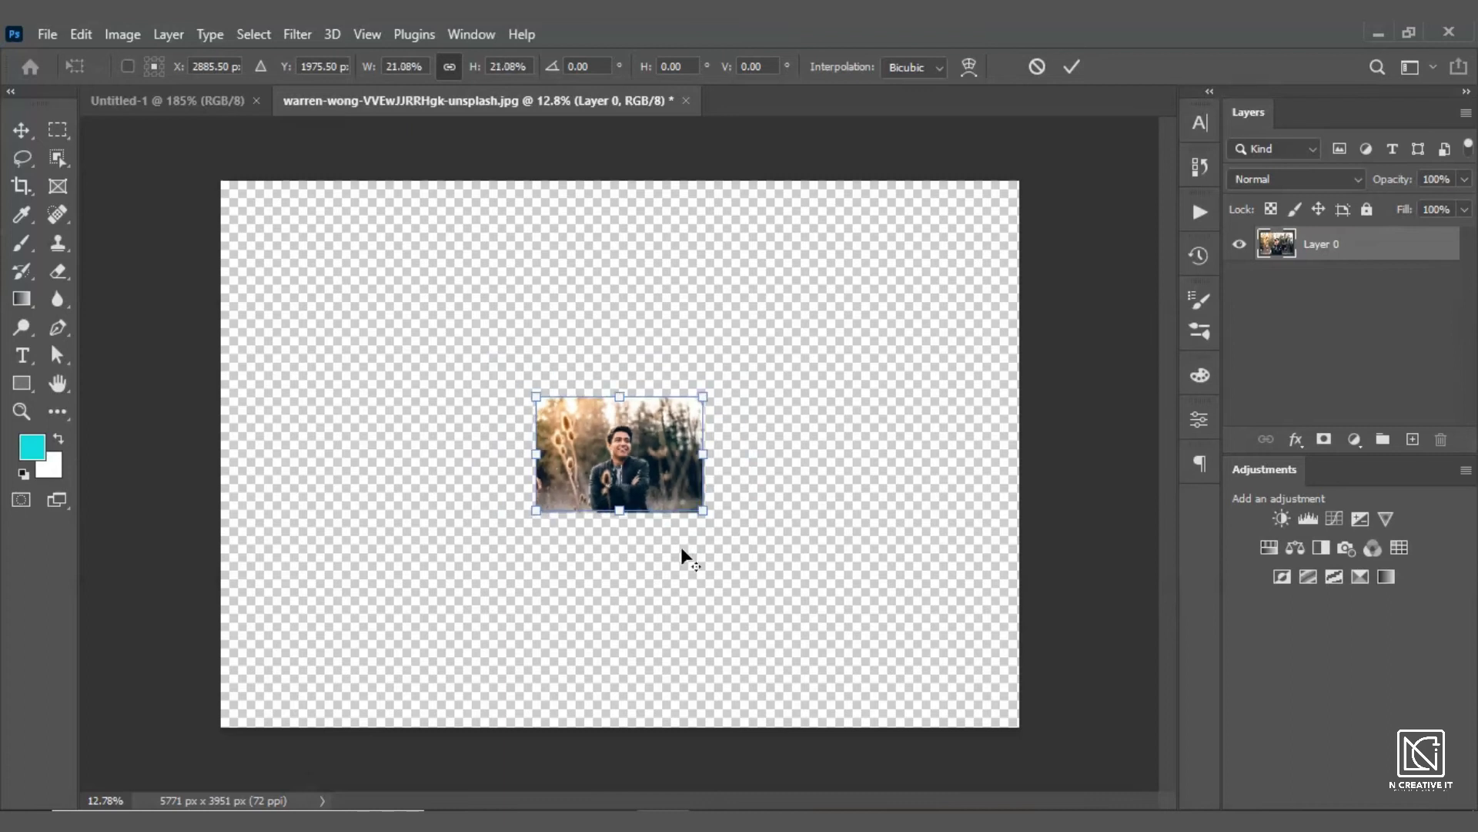
{"action": "left_click", "coordinate": [1070, 67]}
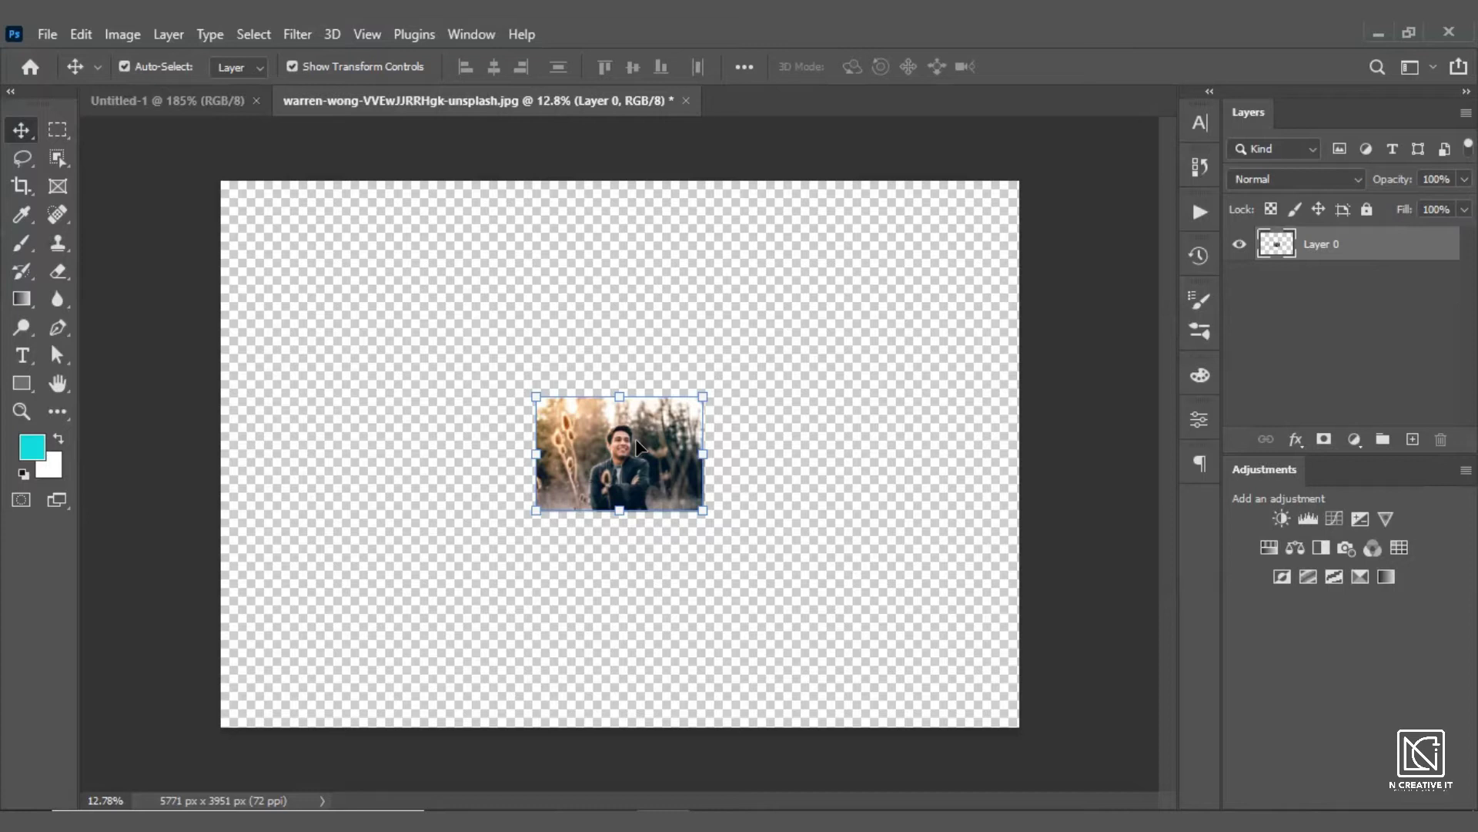
{"action": "left_click_drag", "start_coordinate": [608, 445], "coordinate": [381, 255]}
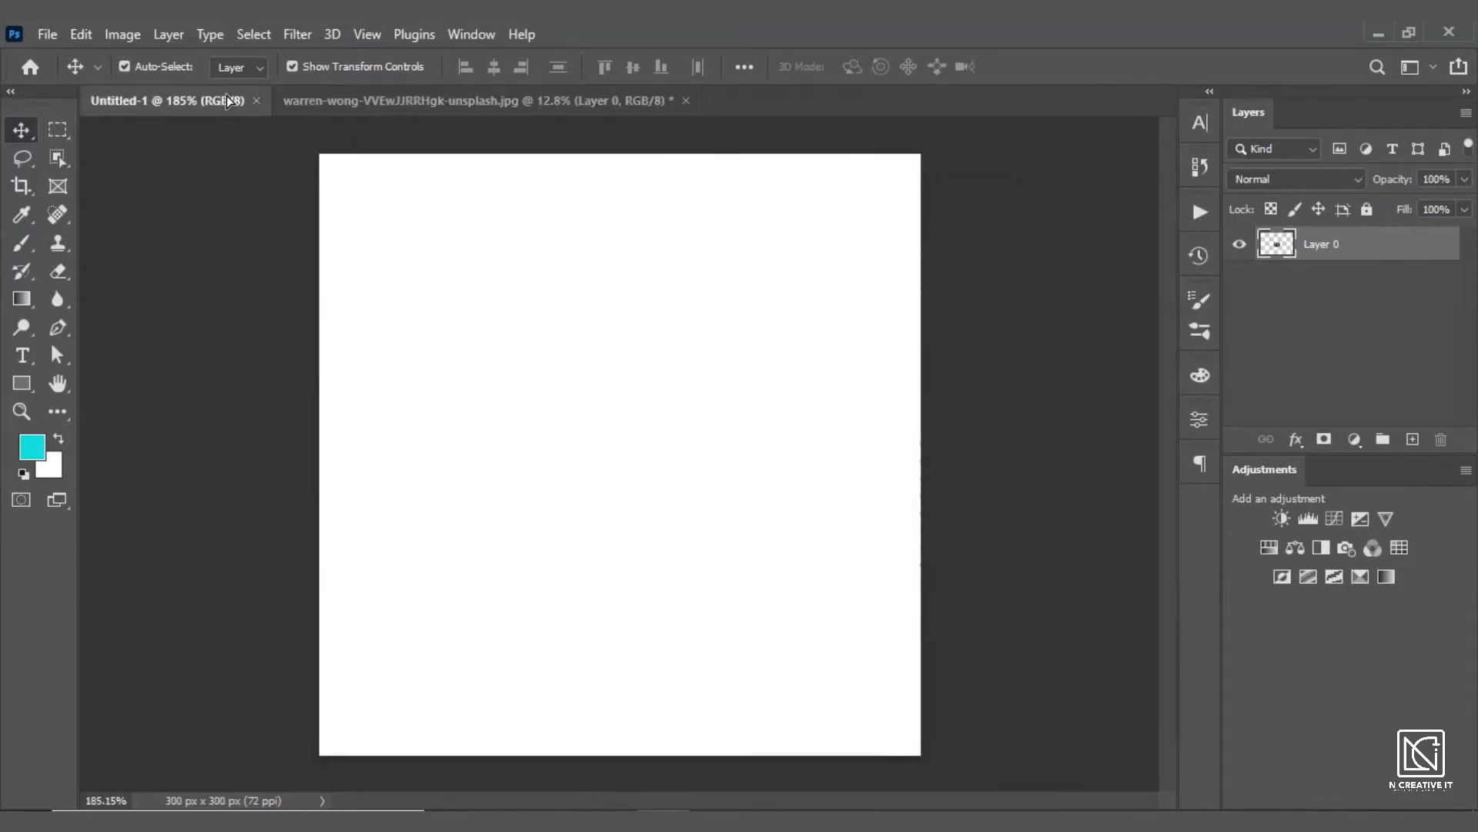
Step: Drop the shrunken portrait into Untitled-1 as Layer 1
{"action": "mouse_move", "coordinate": [380, 255]}
{"action": "left_mouse_down"}
{"action": "mouse_move", "coordinate": [490, 346]}
{"action": "mouse_move", "coordinate": [635, 432]}
{"action": "left_mouse_up"}
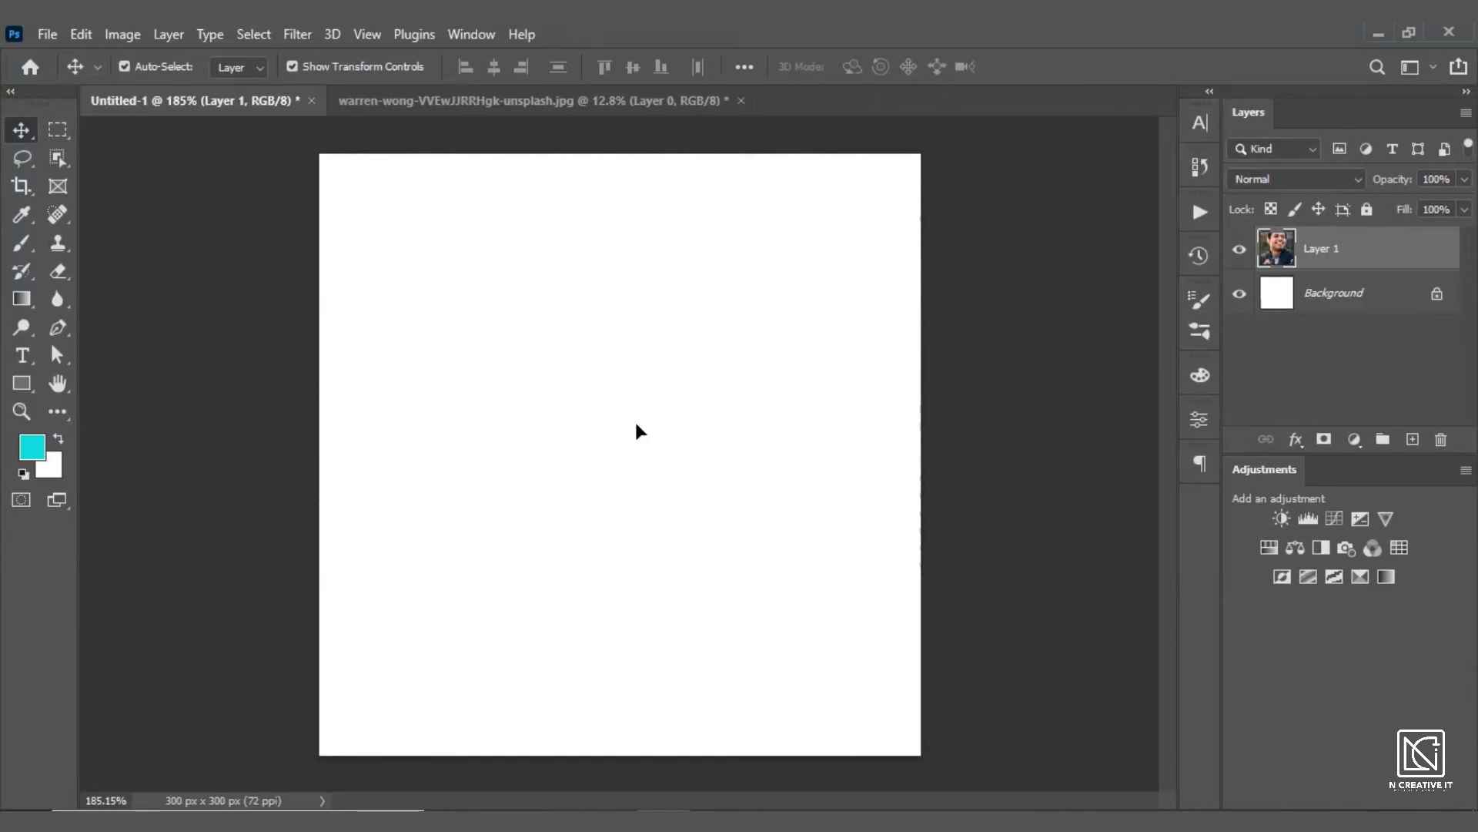
{"action": "scroll", "coordinate": [633, 432], "scroll_direction": "down", "scroll_amount": 2}
{"action": "scroll", "coordinate": [633, 431], "scroll_direction": "down", "scroll_amount": 2}
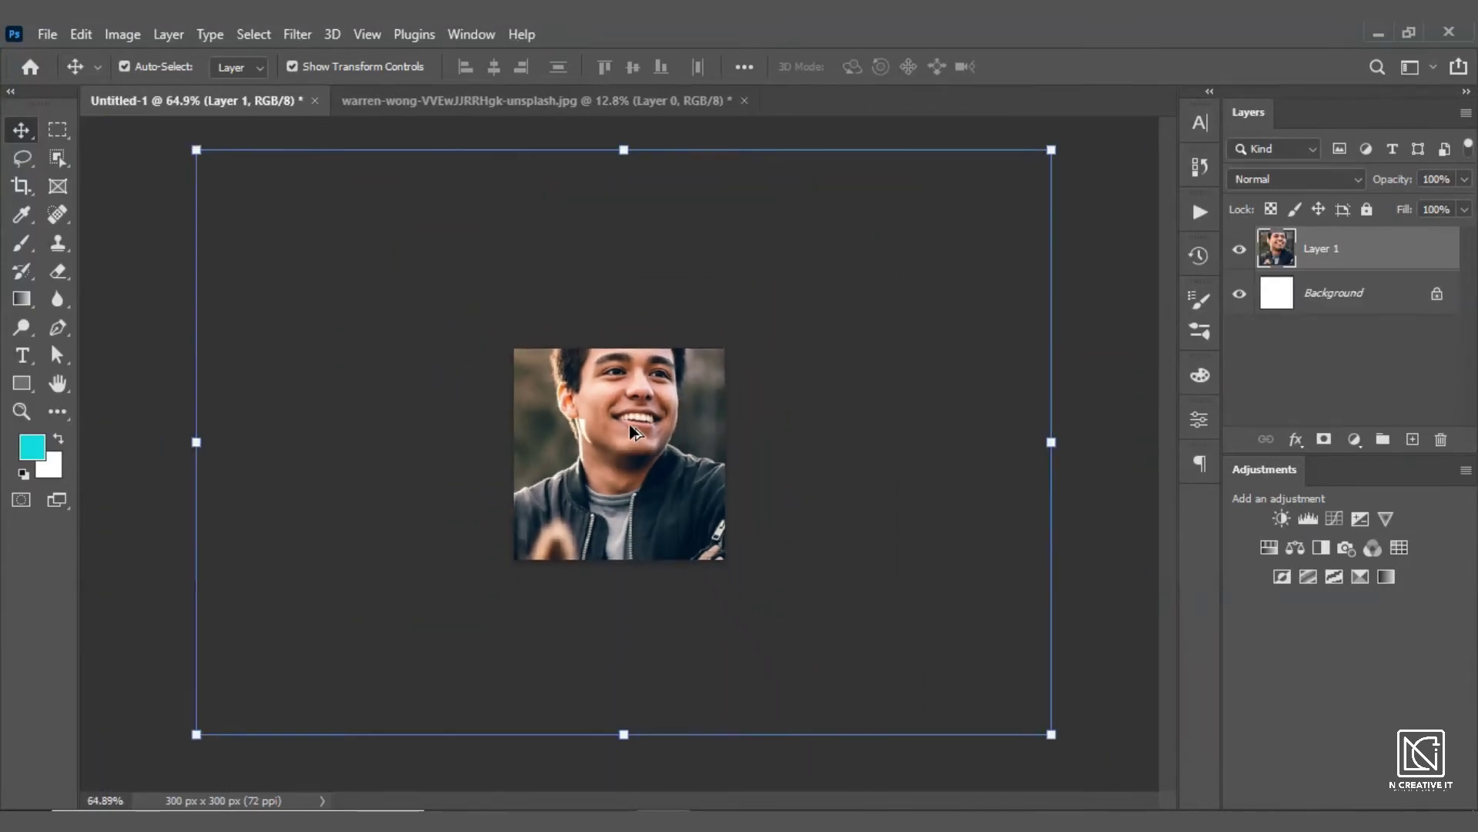
{"action": "scroll", "coordinate": [633, 431], "scroll_direction": "down", "scroll_amount": 1}
{"action": "scroll", "coordinate": [633, 431], "scroll_direction": "down", "scroll_amount": 1}
{"action": "scroll", "coordinate": [633, 431], "scroll_direction": "up", "scroll_amount": 1}
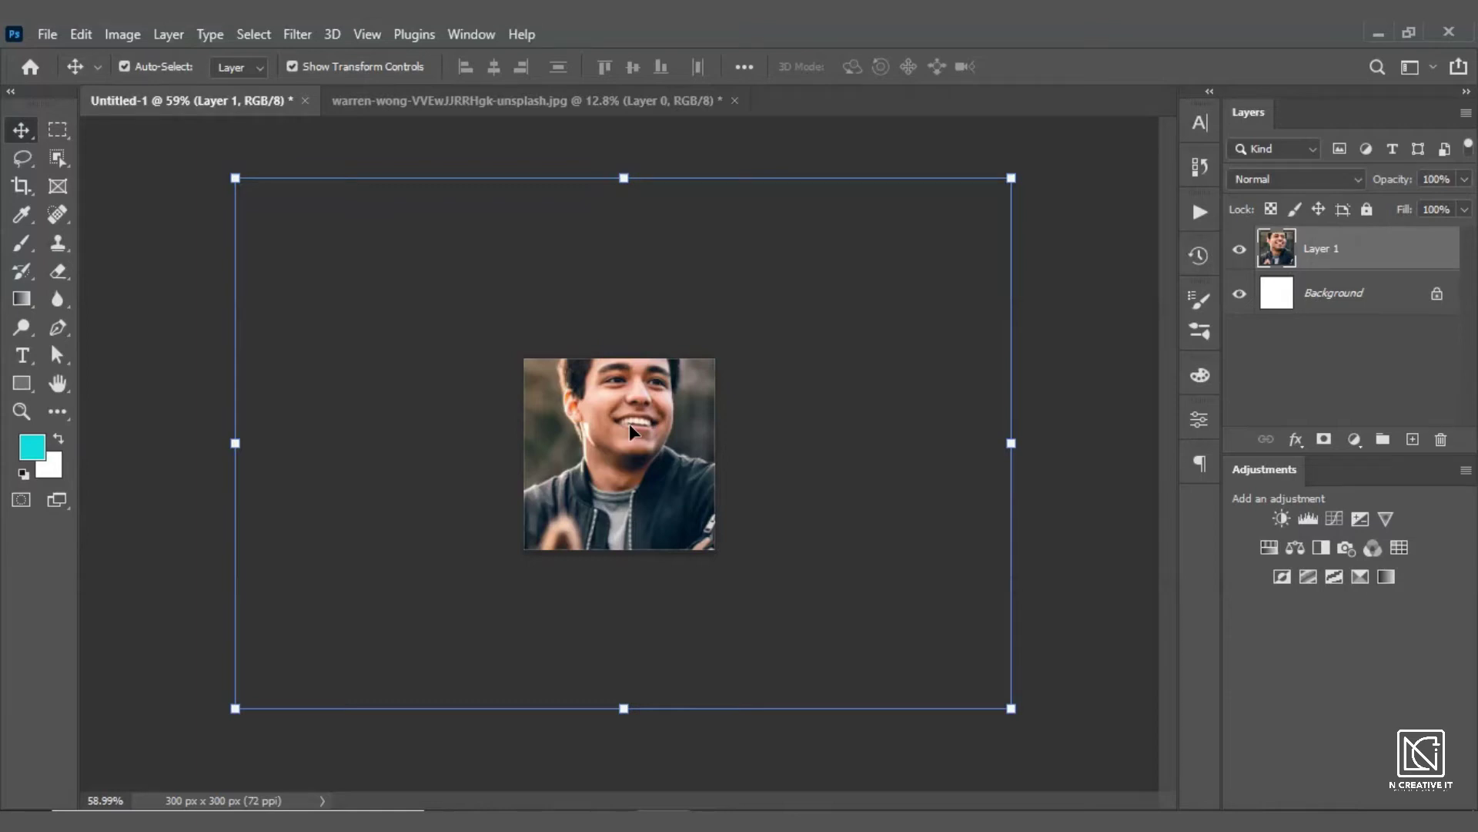
{"action": "scroll", "coordinate": [632, 443], "scroll_direction": "up", "scroll_amount": 2}
{"action": "scroll", "coordinate": [627, 458], "scroll_direction": "down", "scroll_amount": 2}
{"action": "scroll", "coordinate": [633, 460], "scroll_direction": "down", "scroll_amount": 1}
{"action": "scroll", "coordinate": [633, 461], "scroll_direction": "down", "scroll_amount": 1}
{"action": "scroll", "coordinate": [616, 462], "scroll_direction": "up", "scroll_amount": 1}
{"action": "scroll", "coordinate": [603, 462], "scroll_direction": "up", "scroll_amount": 2}
{"action": "scroll", "coordinate": [603, 462], "scroll_direction": "down", "scroll_amount": 1}
{"action": "scroll", "coordinate": [603, 462], "scroll_direction": "down", "scroll_amount": 1}
{"action": "scroll", "coordinate": [603, 470], "scroll_direction": "up", "scroll_amount": 1}
{"action": "scroll", "coordinate": [603, 478], "scroll_direction": "up", "scroll_amount": 1}
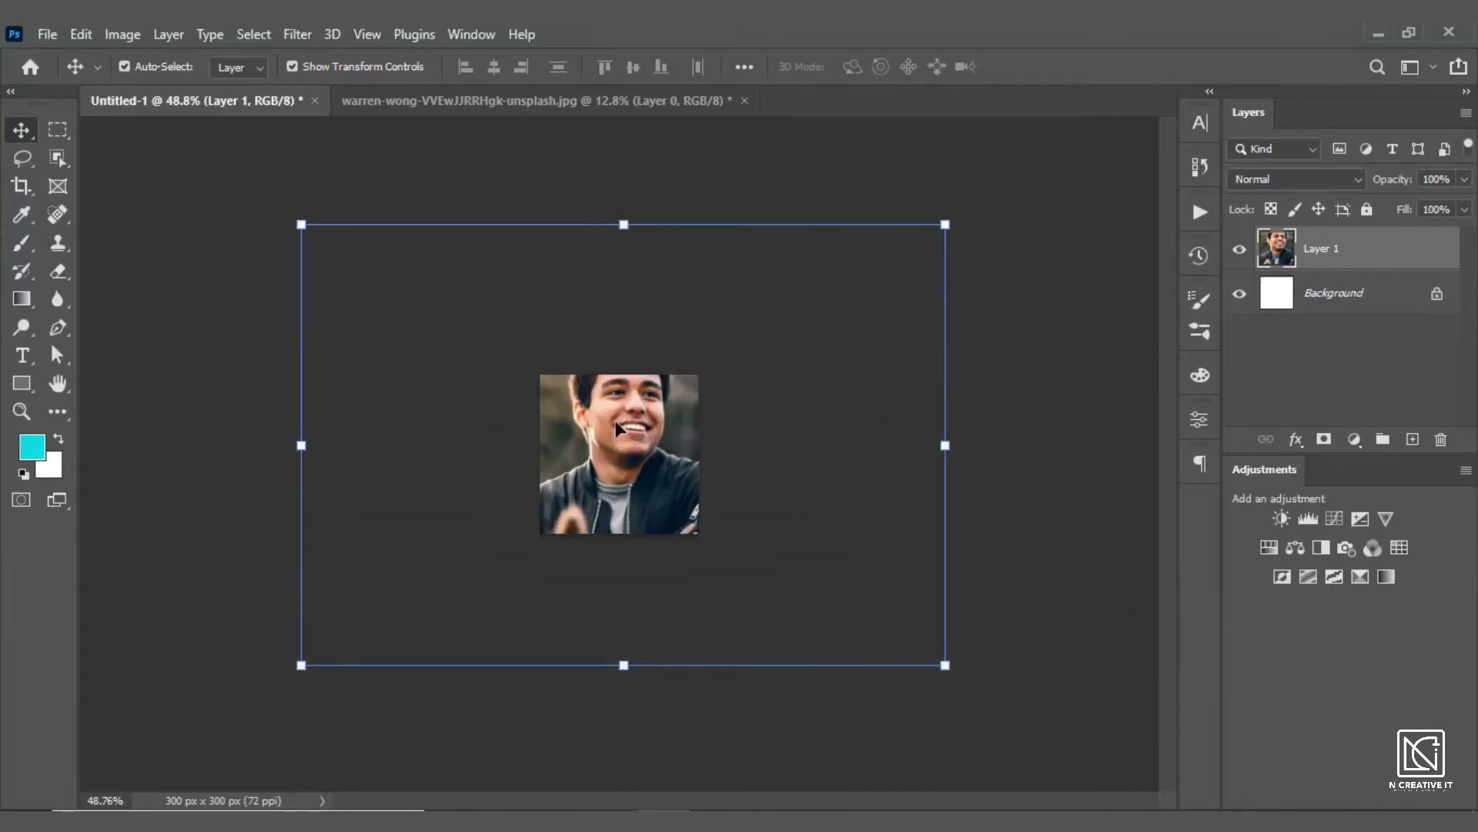
Step: Scale the portrait down proportionally to fit the 300 × 300 canvas
{"action": "left_click_drag", "start_coordinate": [946, 665], "coordinate": [769, 562]}
{"action": "left_click", "coordinate": [1072, 66]}
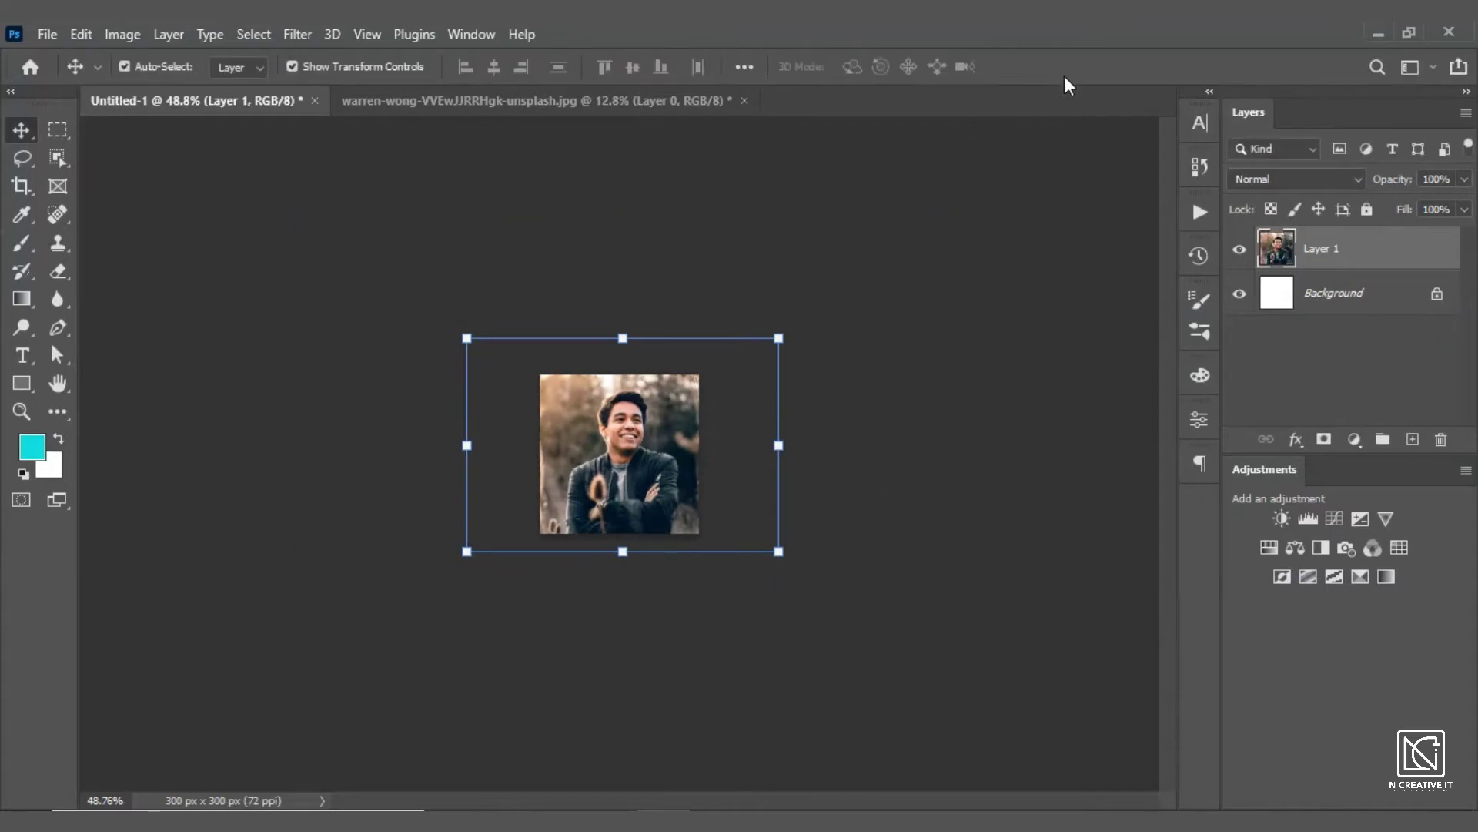
{"action": "scroll", "coordinate": [611, 511], "scroll_direction": "up", "scroll_amount": 2}
{"action": "scroll", "coordinate": [611, 511], "scroll_direction": "up", "scroll_amount": 2}
{"action": "scroll", "coordinate": [611, 511], "scroll_direction": "up", "scroll_amount": 2}
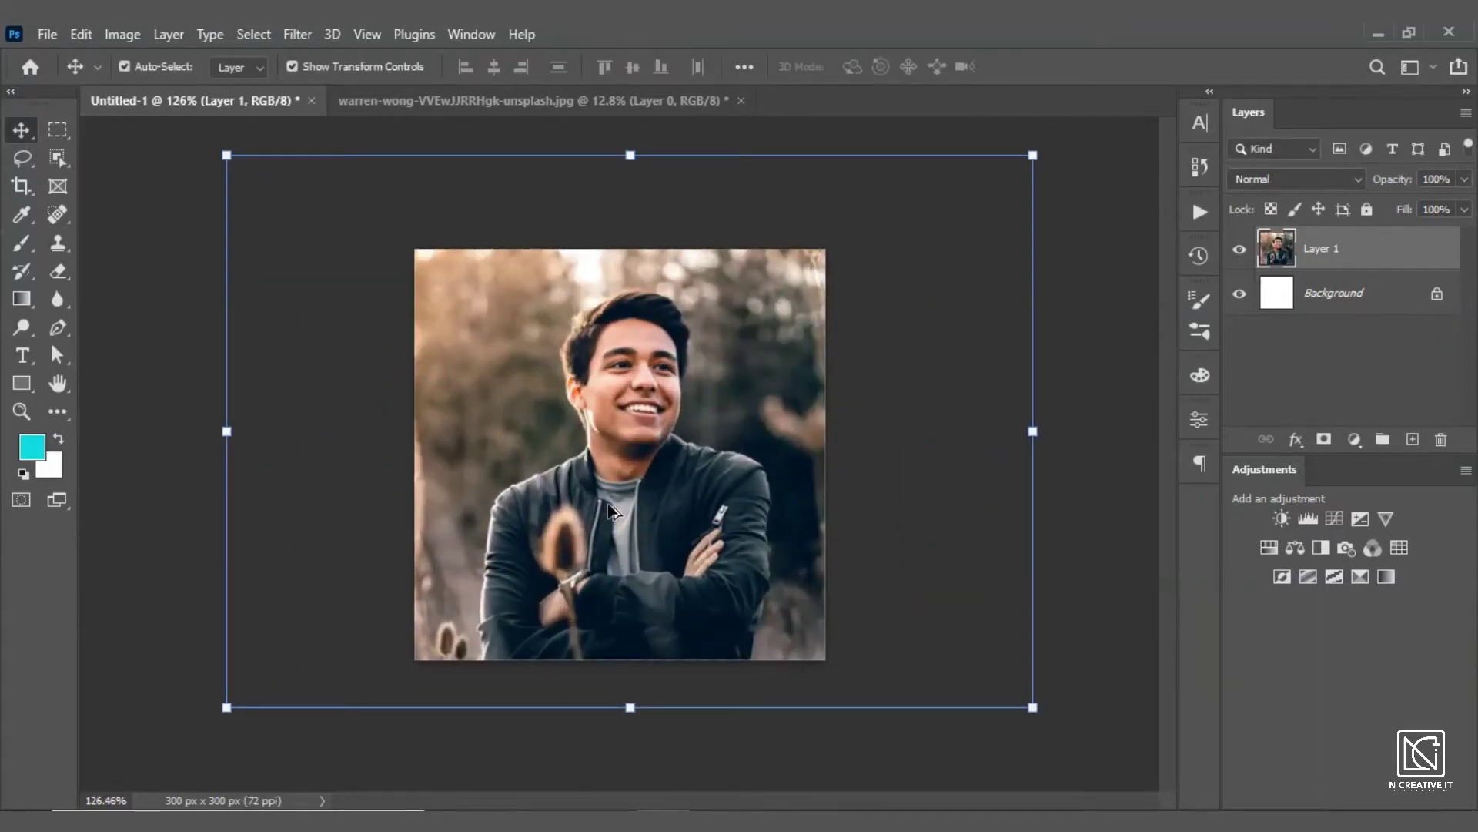
{"action": "scroll", "coordinate": [609, 506], "scroll_direction": "up", "scroll_amount": 1}
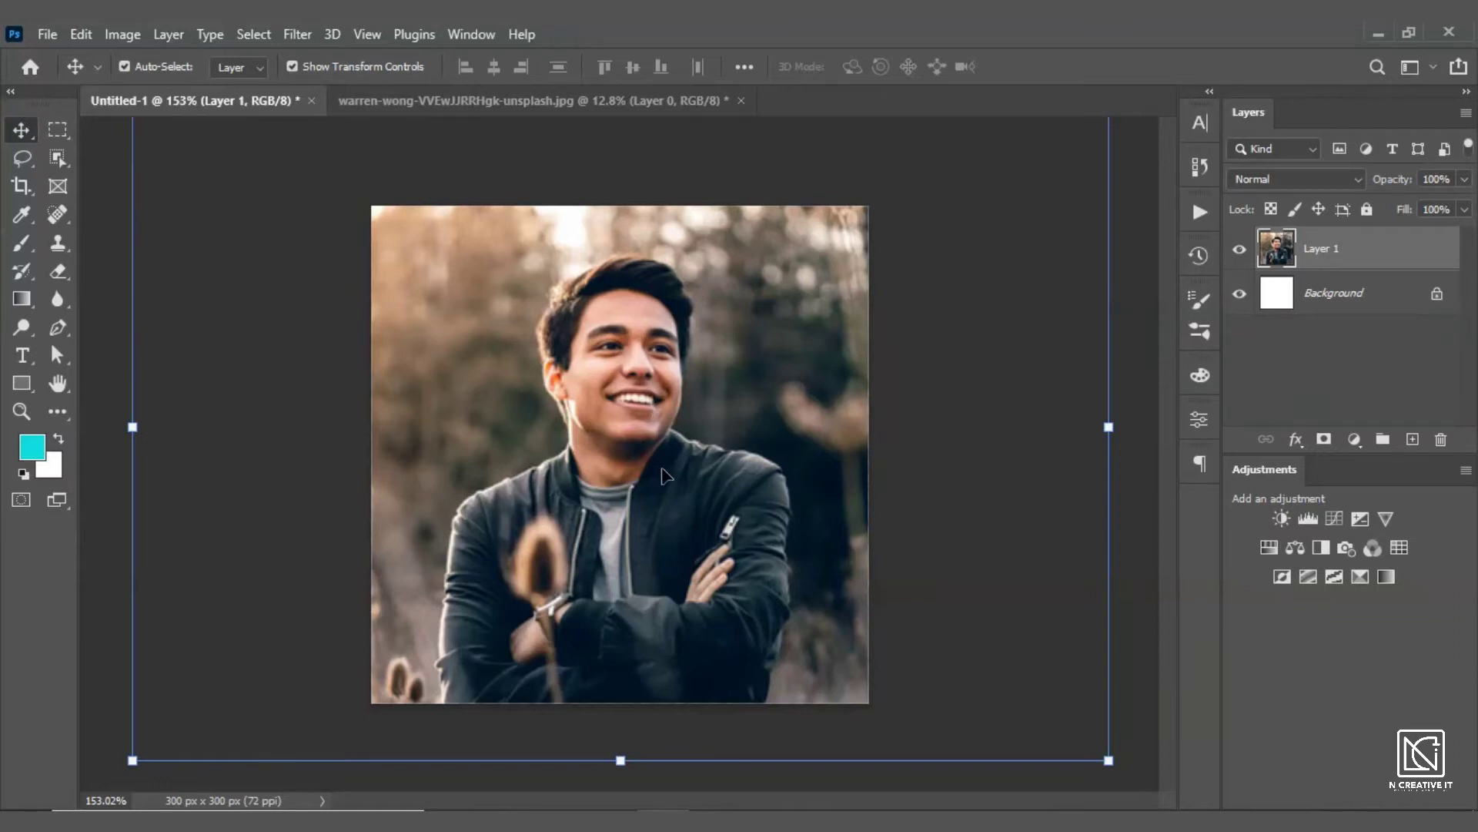
Step: Nudge the portrait slightly upward, deselect it, and start Save As
{"action": "left_click_drag", "start_coordinate": [673, 542], "coordinate": [672, 530]}
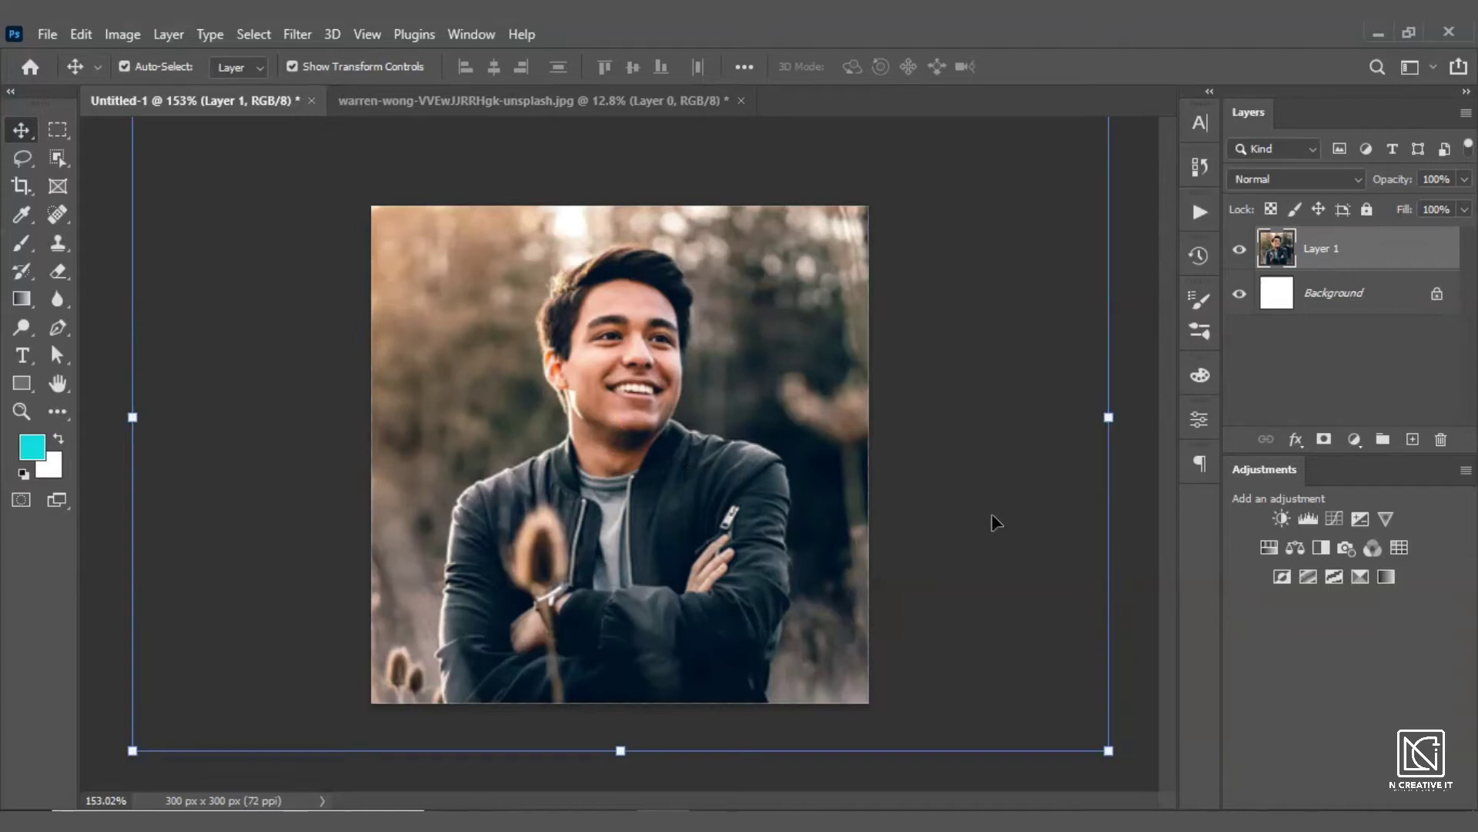
{"action": "scroll", "coordinate": [629, 469], "scroll_direction": "down", "scroll_amount": 1}
{"action": "left_click", "coordinate": [1098, 535]}
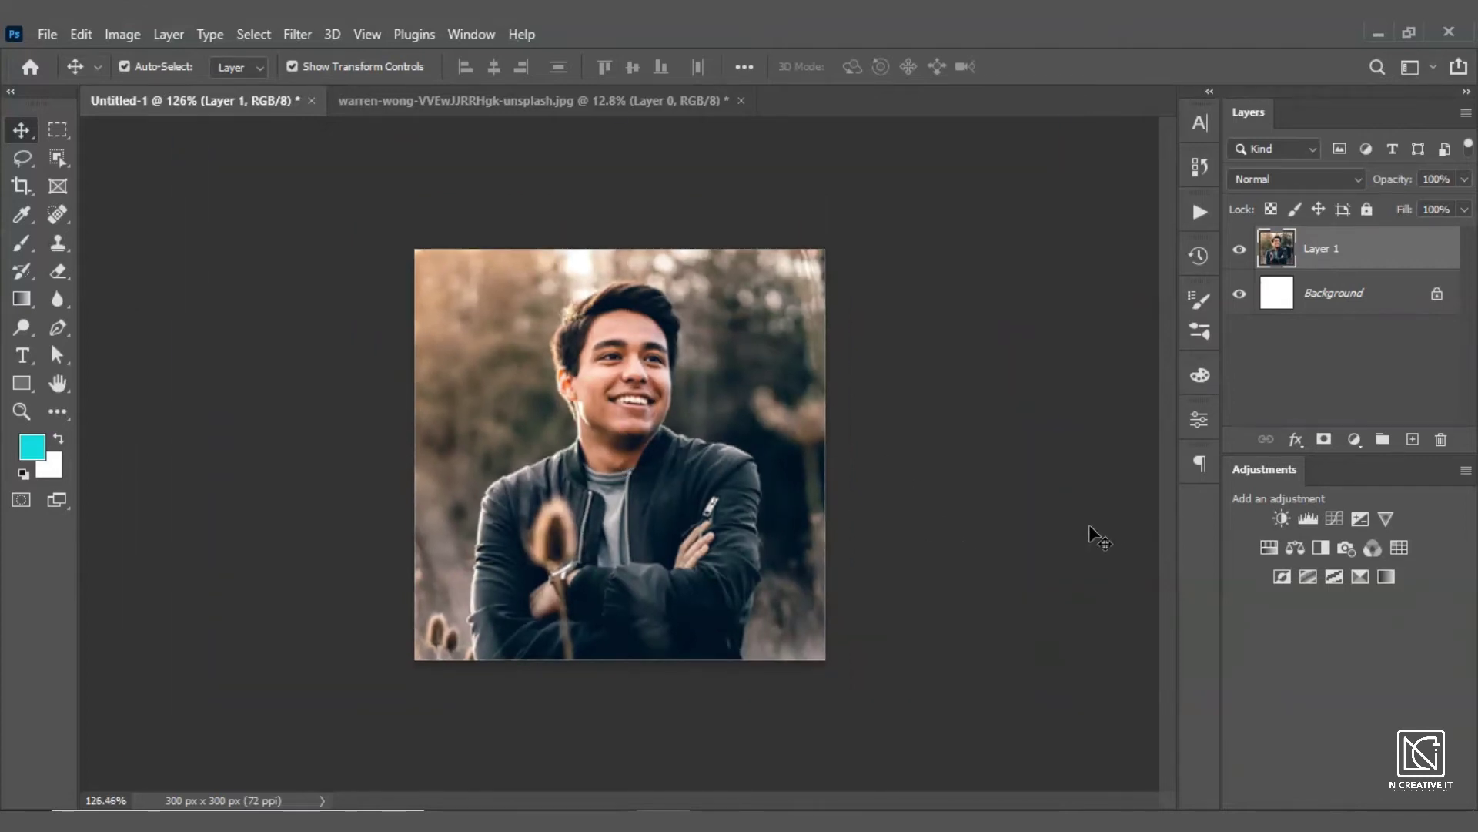
{"action": "scroll", "coordinate": [1098, 535], "scroll_direction": "up", "scroll_amount": 3}
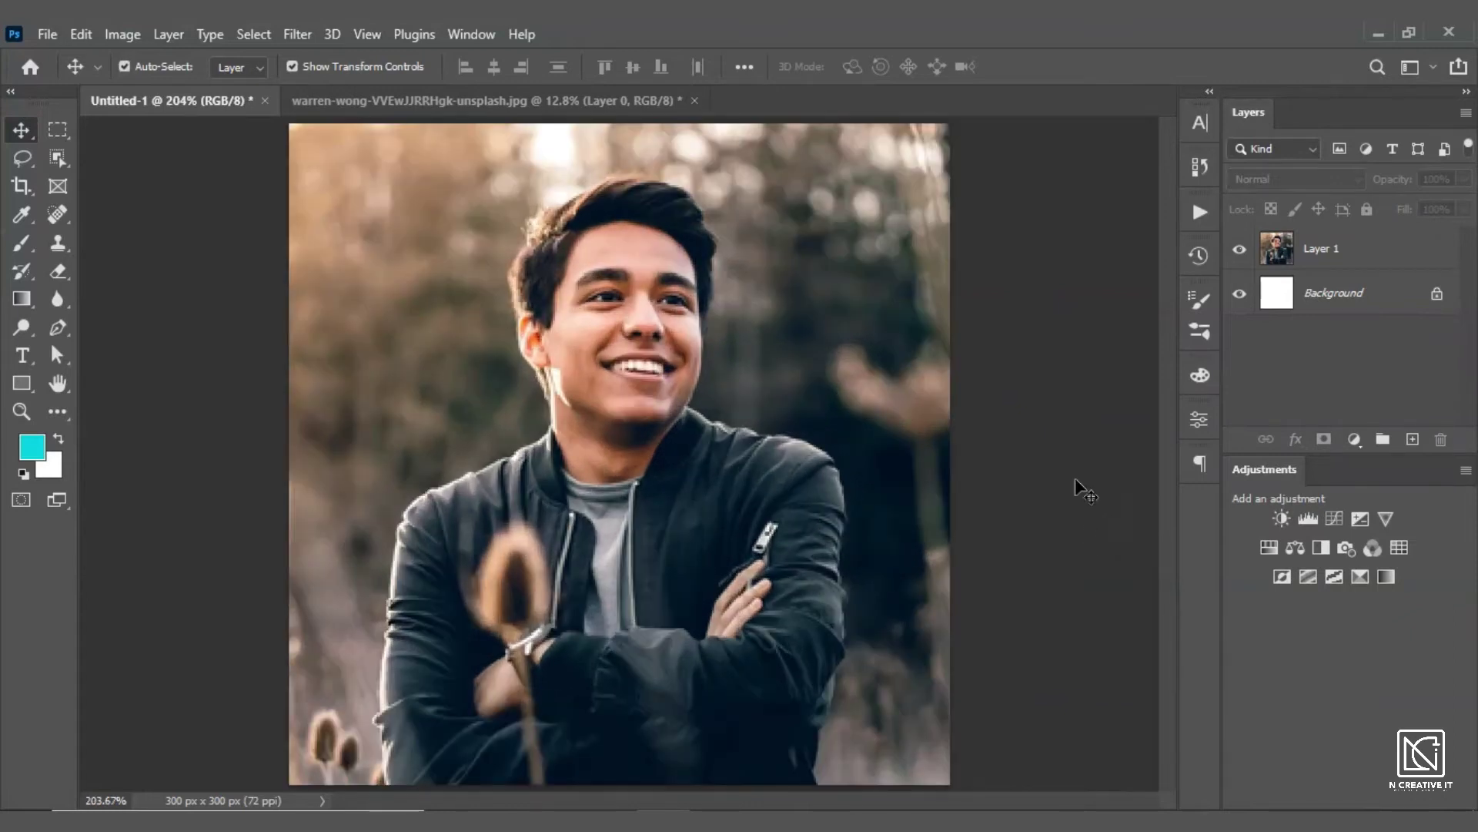
{"action": "scroll", "coordinate": [612, 466], "scroll_direction": "down", "scroll_amount": 3}
{"action": "scroll", "coordinate": [613, 466], "scroll_direction": "down", "scroll_amount": 1}
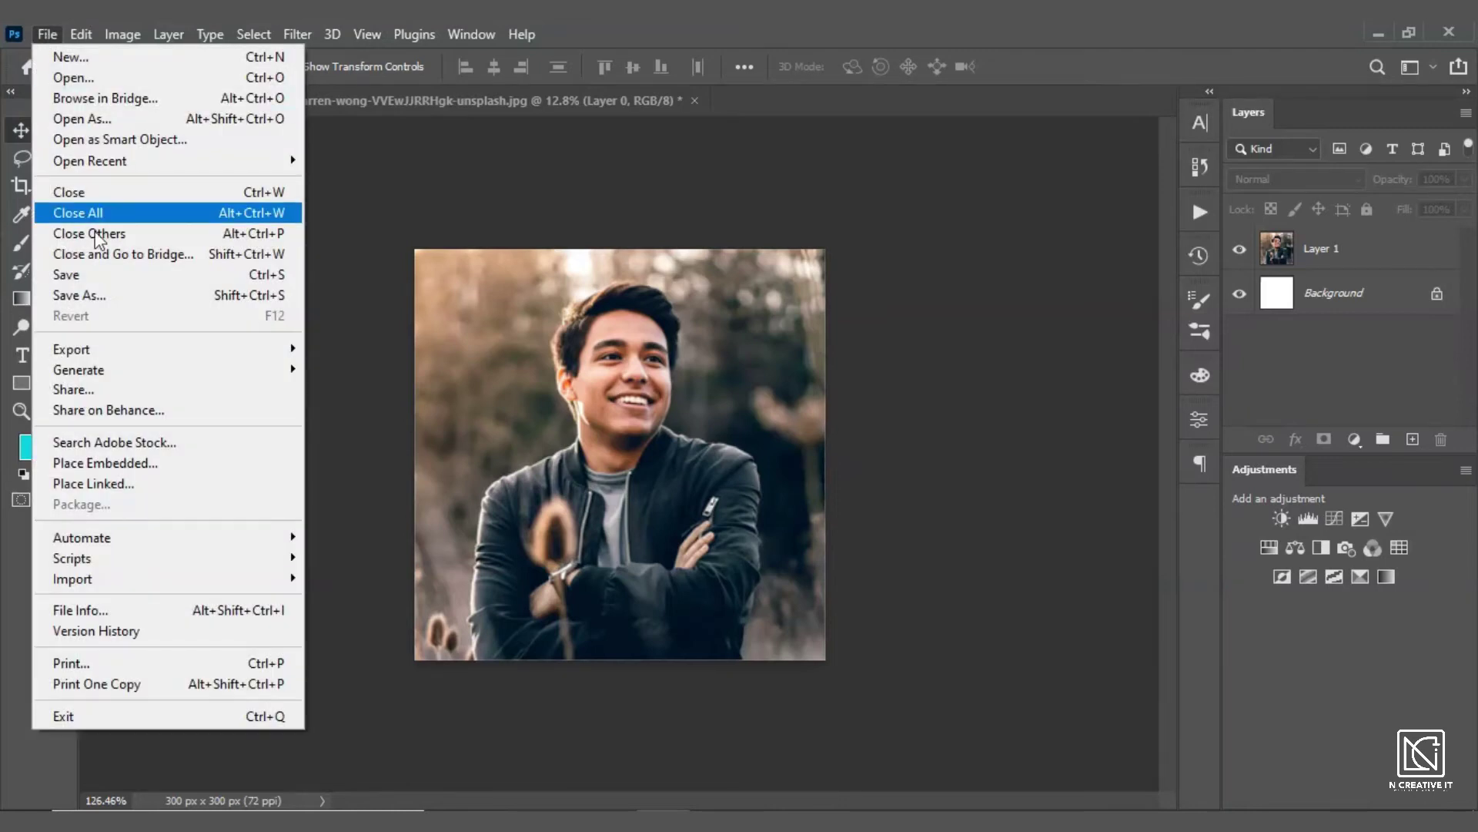
{"action": "left_click", "coordinate": [120, 295]}
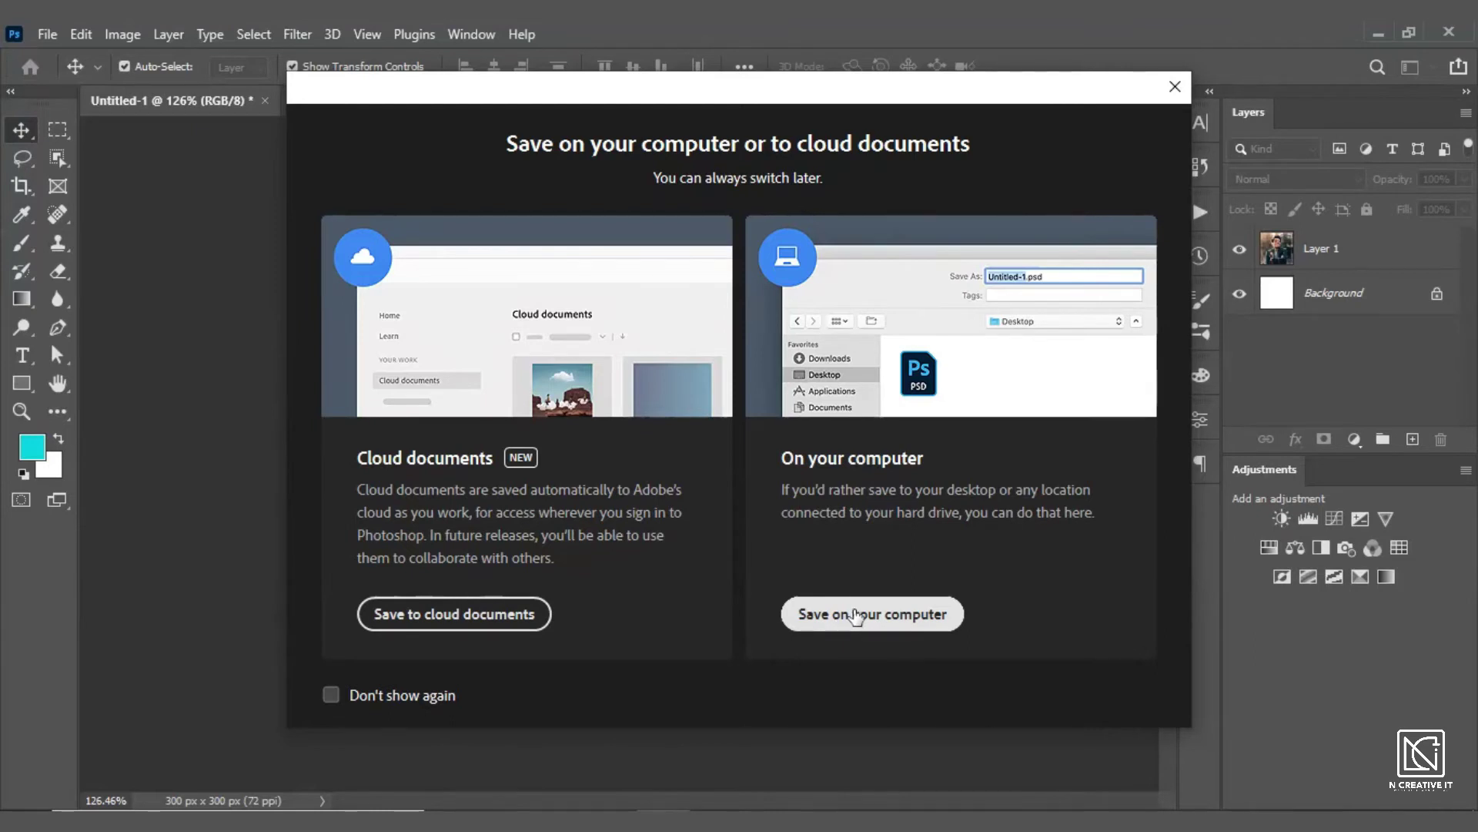
Step: Save to this computer with JPEG as the file format
{"action": "left_click", "coordinate": [849, 616]}
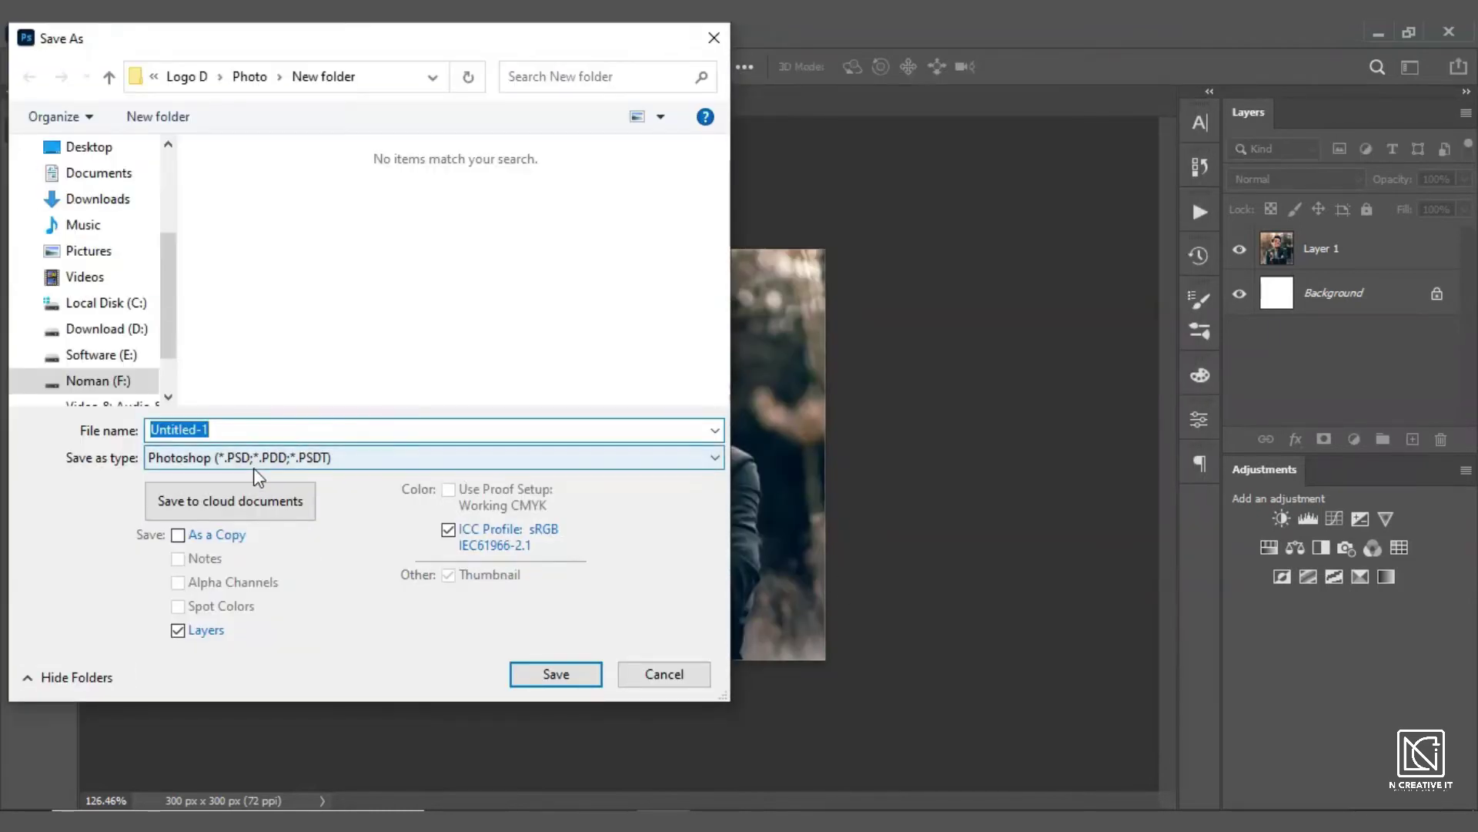
{"action": "left_click", "coordinate": [243, 461]}
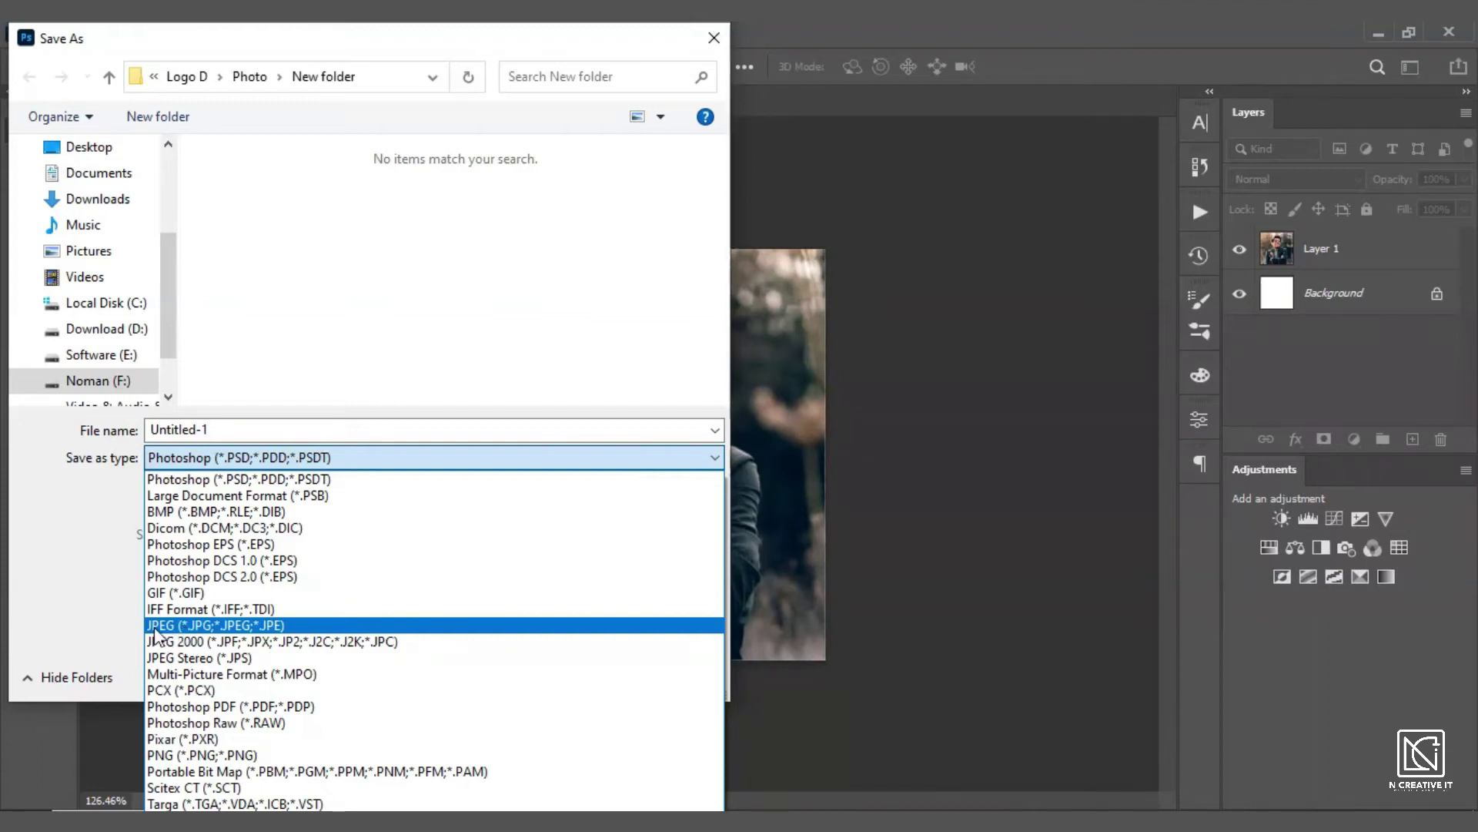
{"action": "left_click", "coordinate": [233, 631]}
Step: Name the file NNN, save it, and confirm the JPEG quality options
{"action": "double_click", "coordinate": [221, 429]}
{"action": "type", "text": "nbhg"}
{"action": "key", "text": "BackSpace"}
{"action": "key", "text": "BackSpace"}
{"action": "key", "text": "BackSpace"}
{"action": "type", "text": "NNN"}
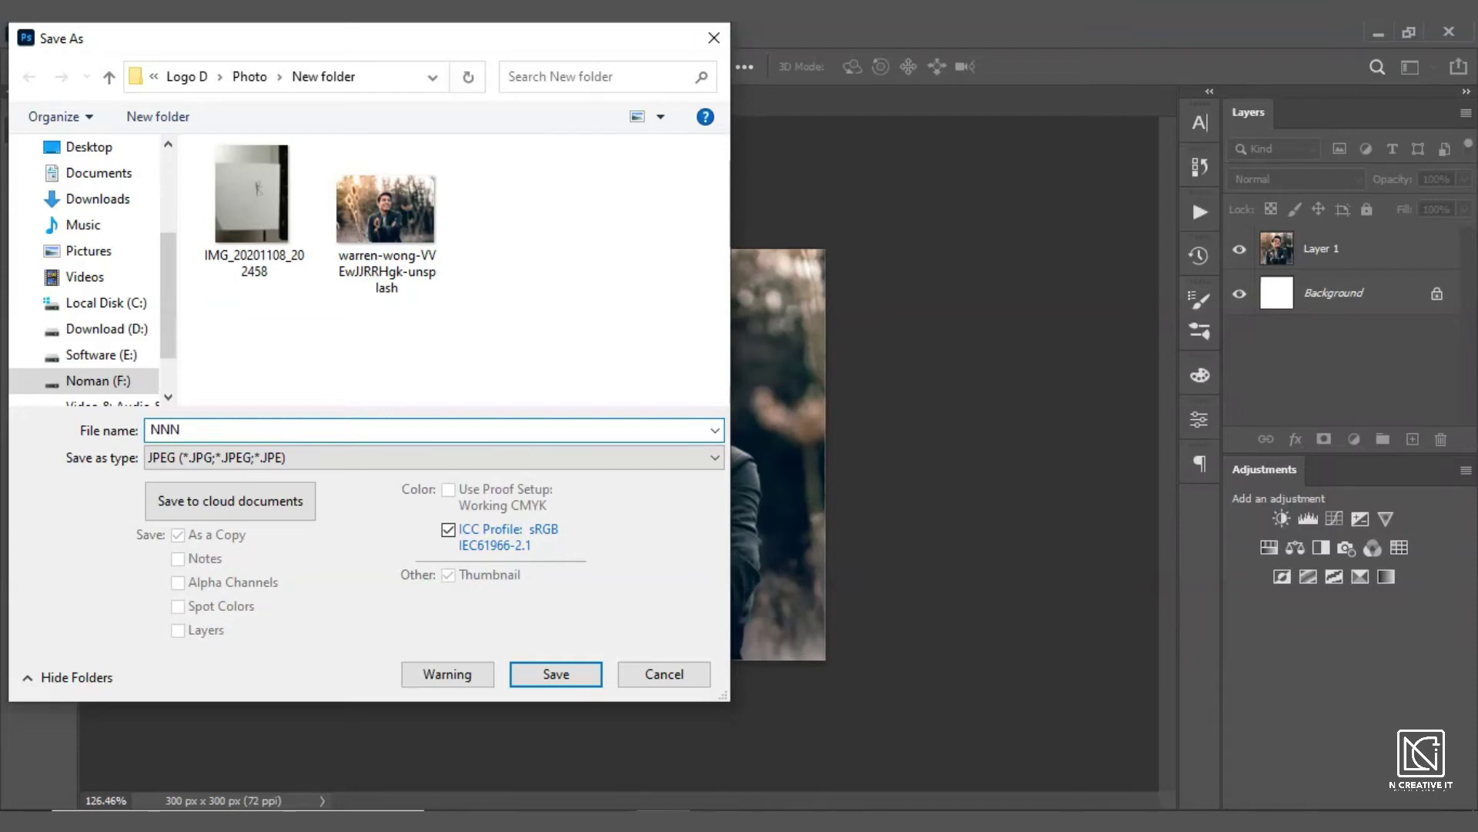
{"action": "left_click", "coordinate": [556, 674]}
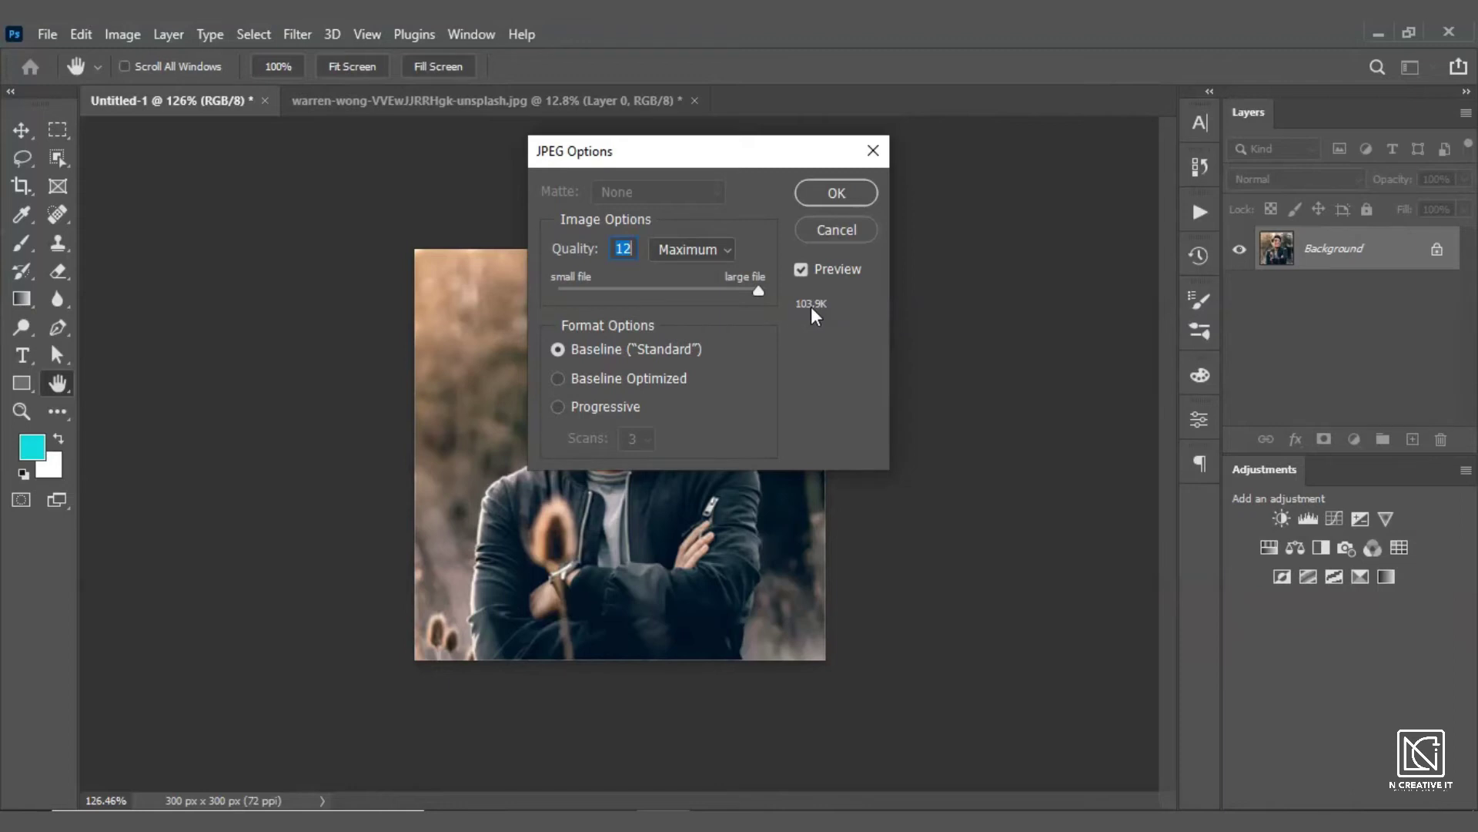
{"action": "left_click_drag", "start_coordinate": [758, 291], "coordinate": [744, 288]}
{"action": "left_click", "coordinate": [824, 192]}
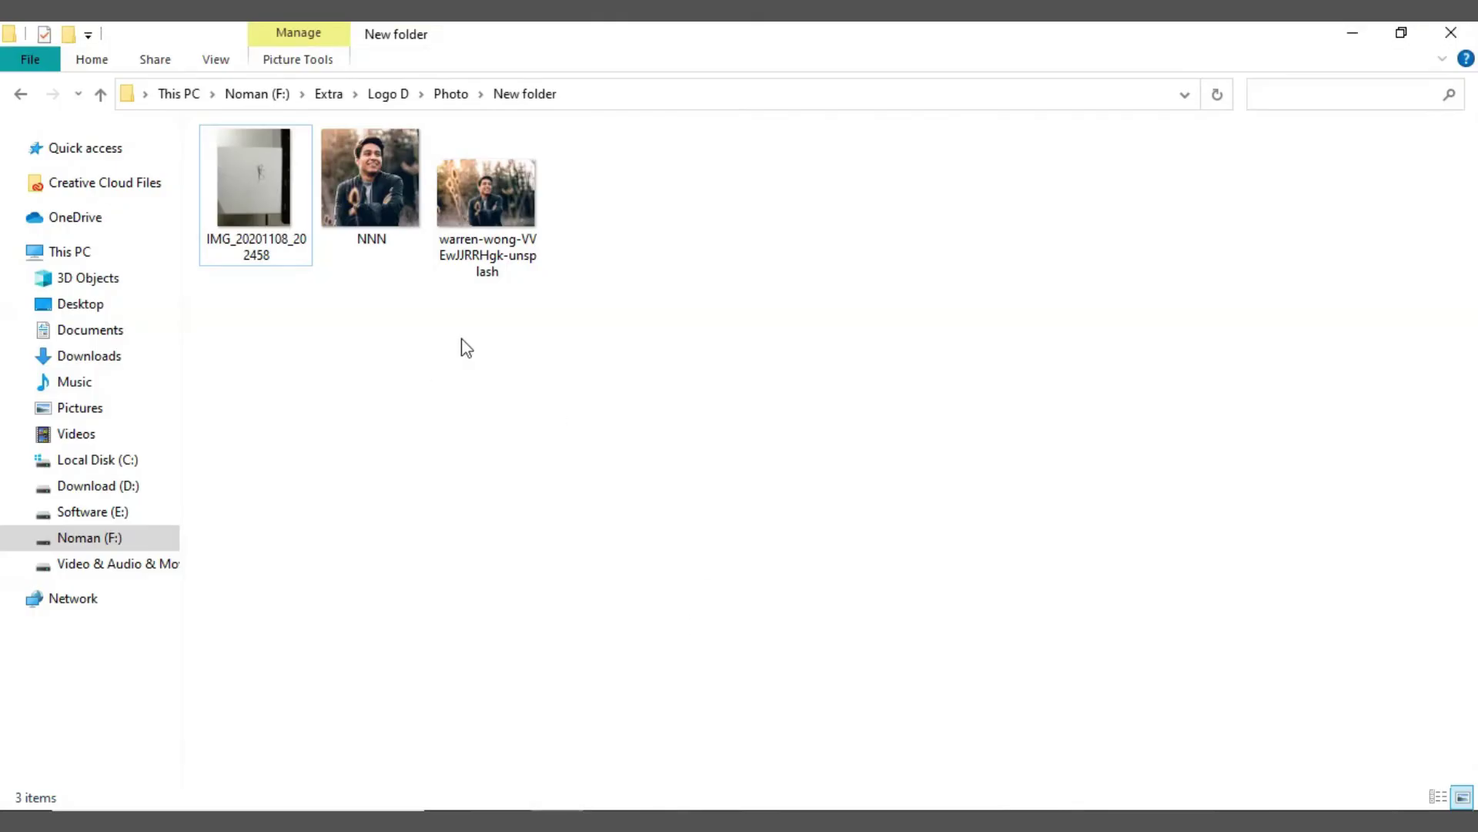
Step: Refresh the folder and preview the saved NNN image
{"action": "right_click", "coordinate": [426, 346]}
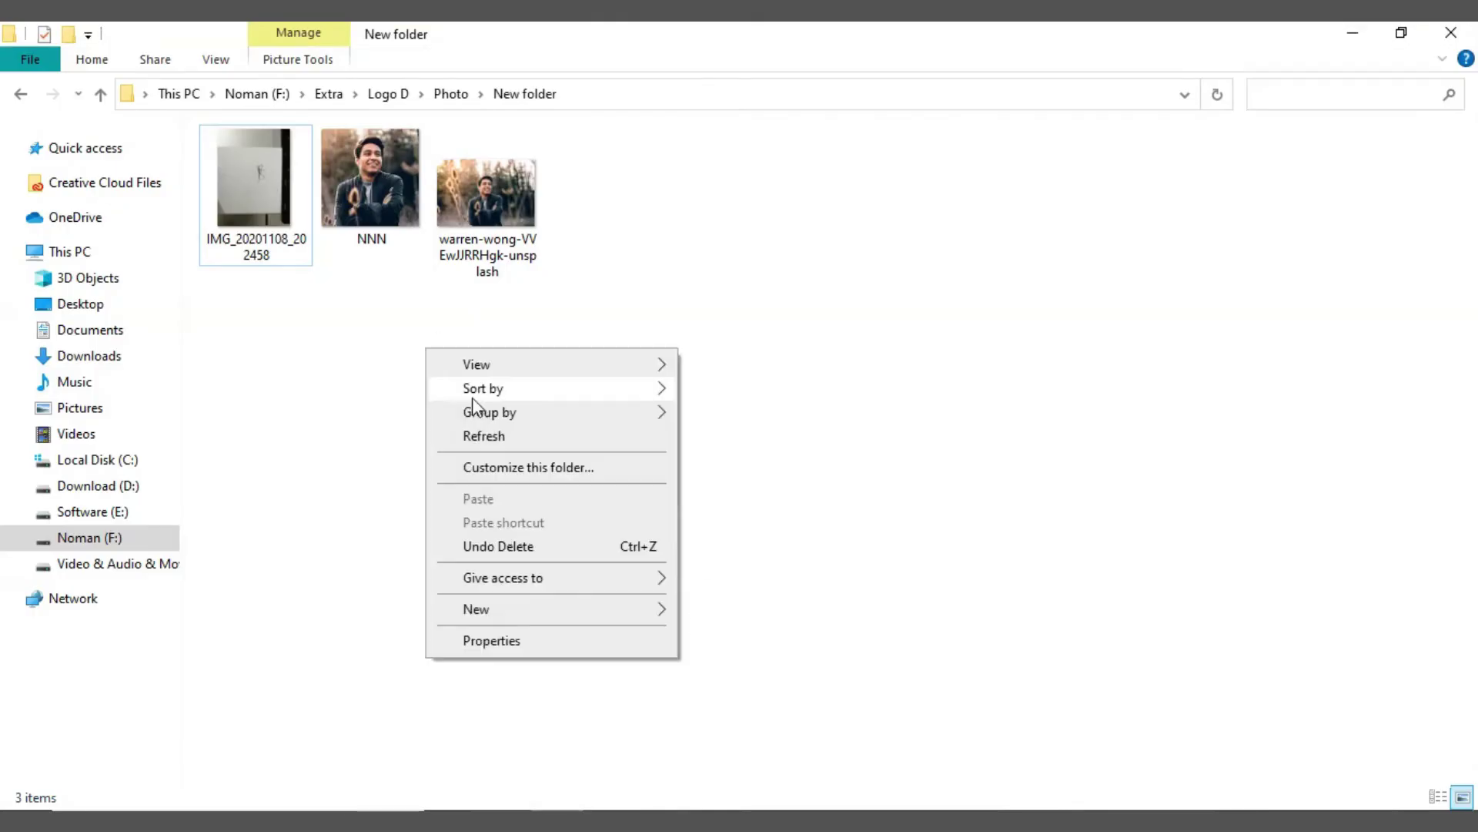
{"action": "left_click", "coordinate": [481, 433]}
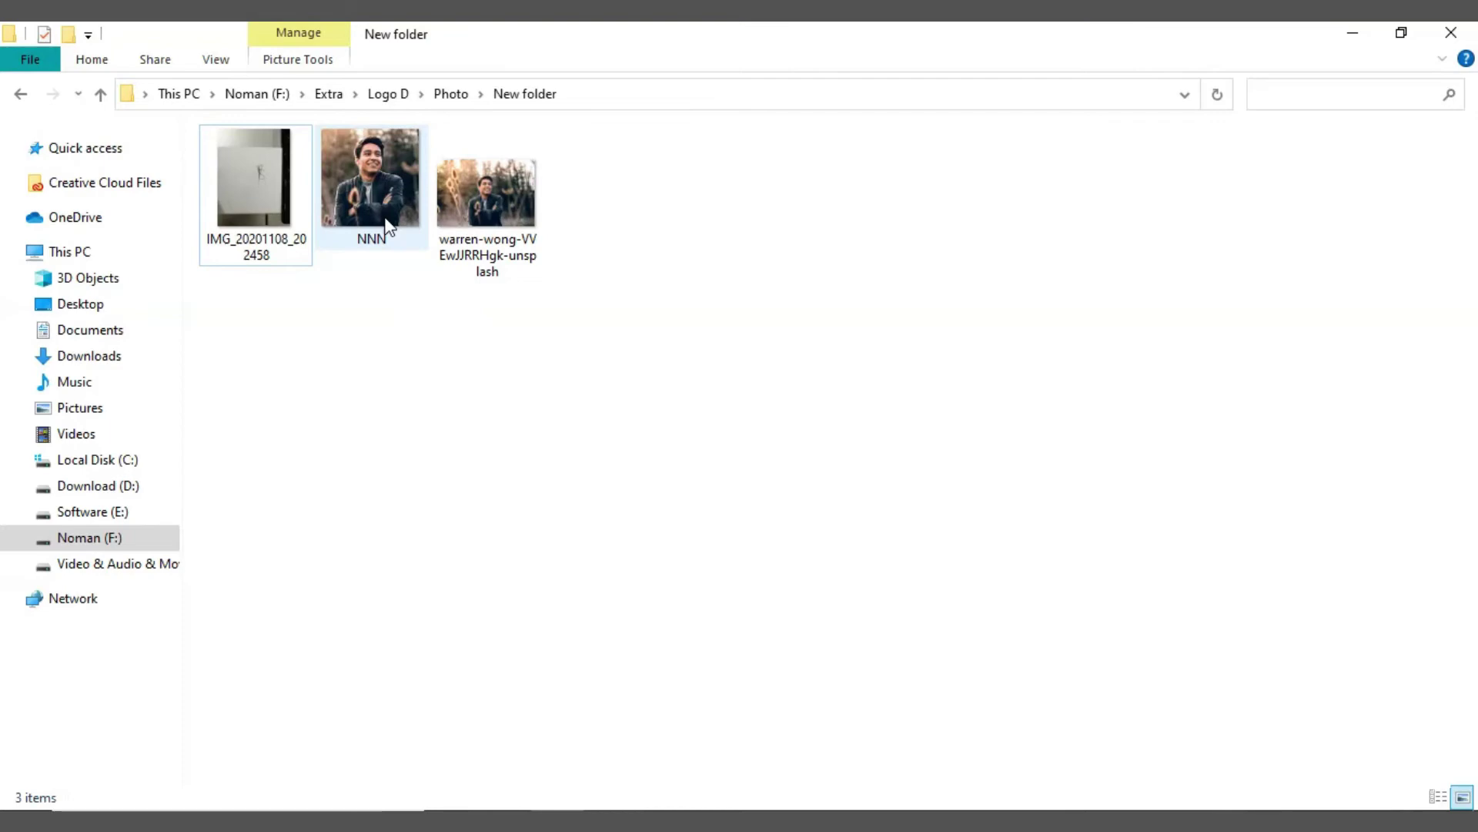
{"action": "double_click", "coordinate": [387, 225]}
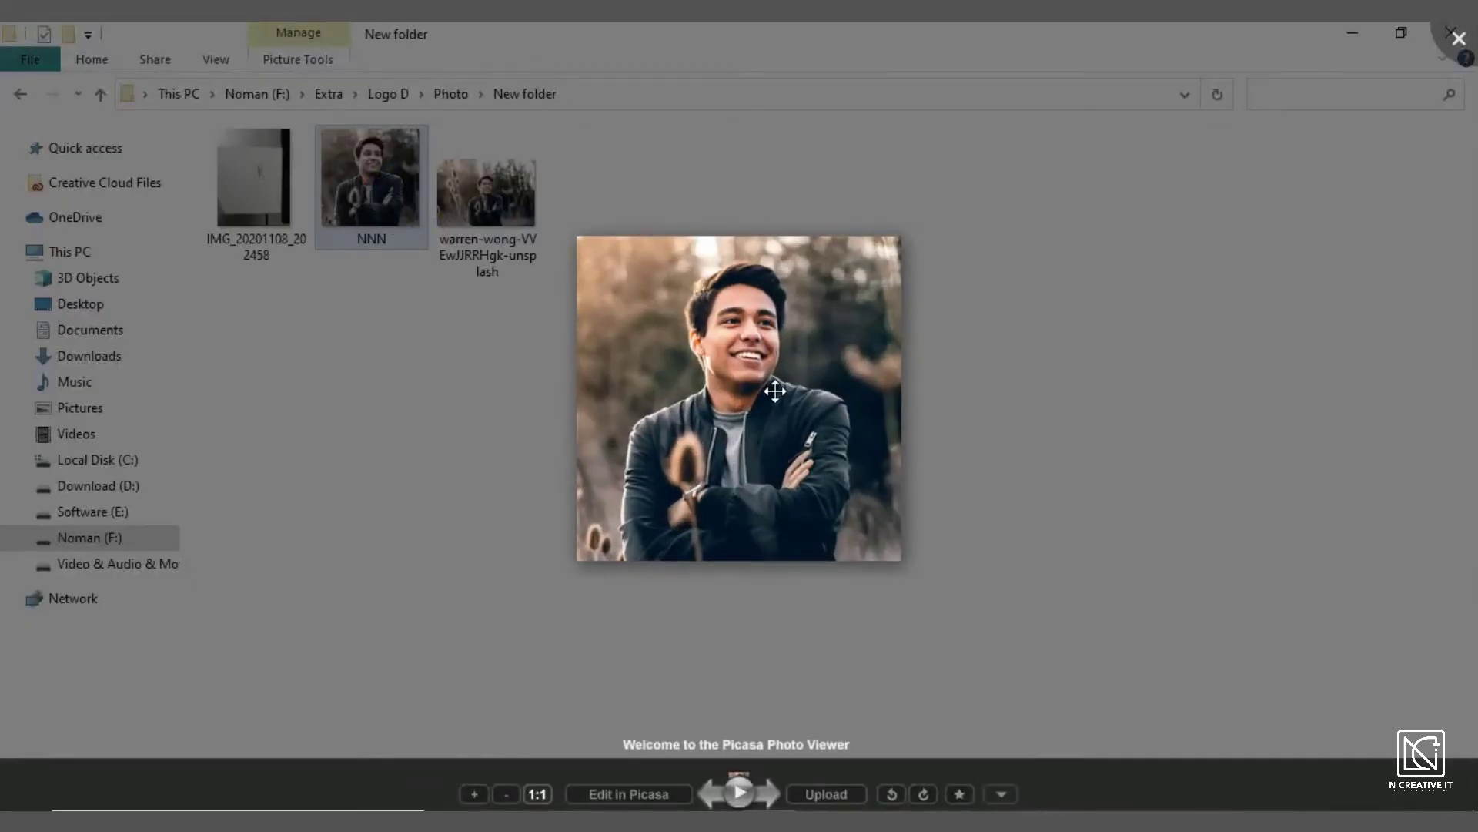
{"action": "left_click", "coordinate": [1459, 38]}
Step: Open NNN.jpg's properties and view its Details dimensions
{"action": "right_click", "coordinate": [382, 223]}
{"action": "left_click", "coordinate": [429, 790]}
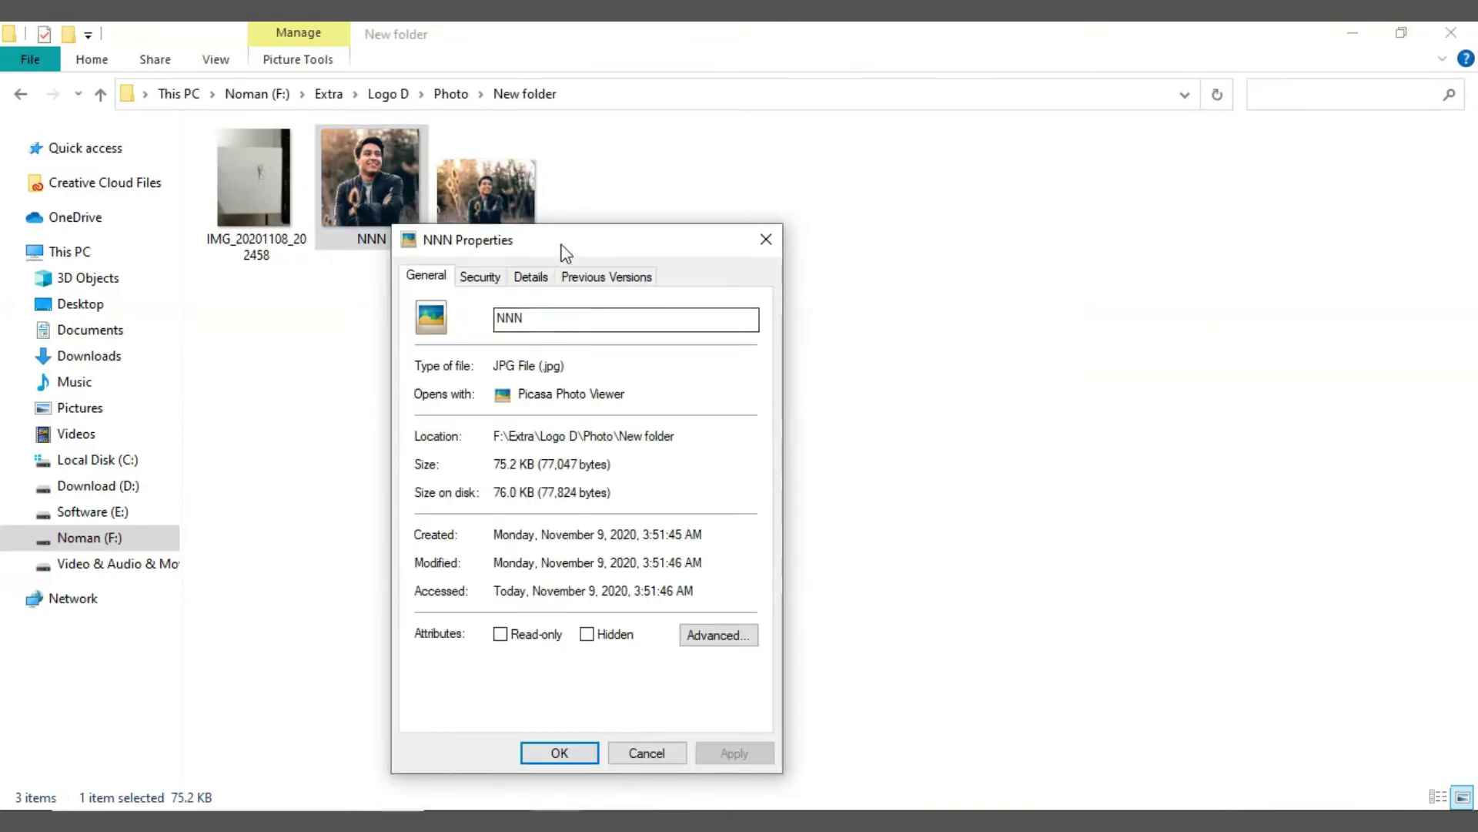
{"action": "left_click_drag", "start_coordinate": [566, 253], "coordinate": [557, 187]}
{"action": "left_click", "coordinate": [522, 210]}
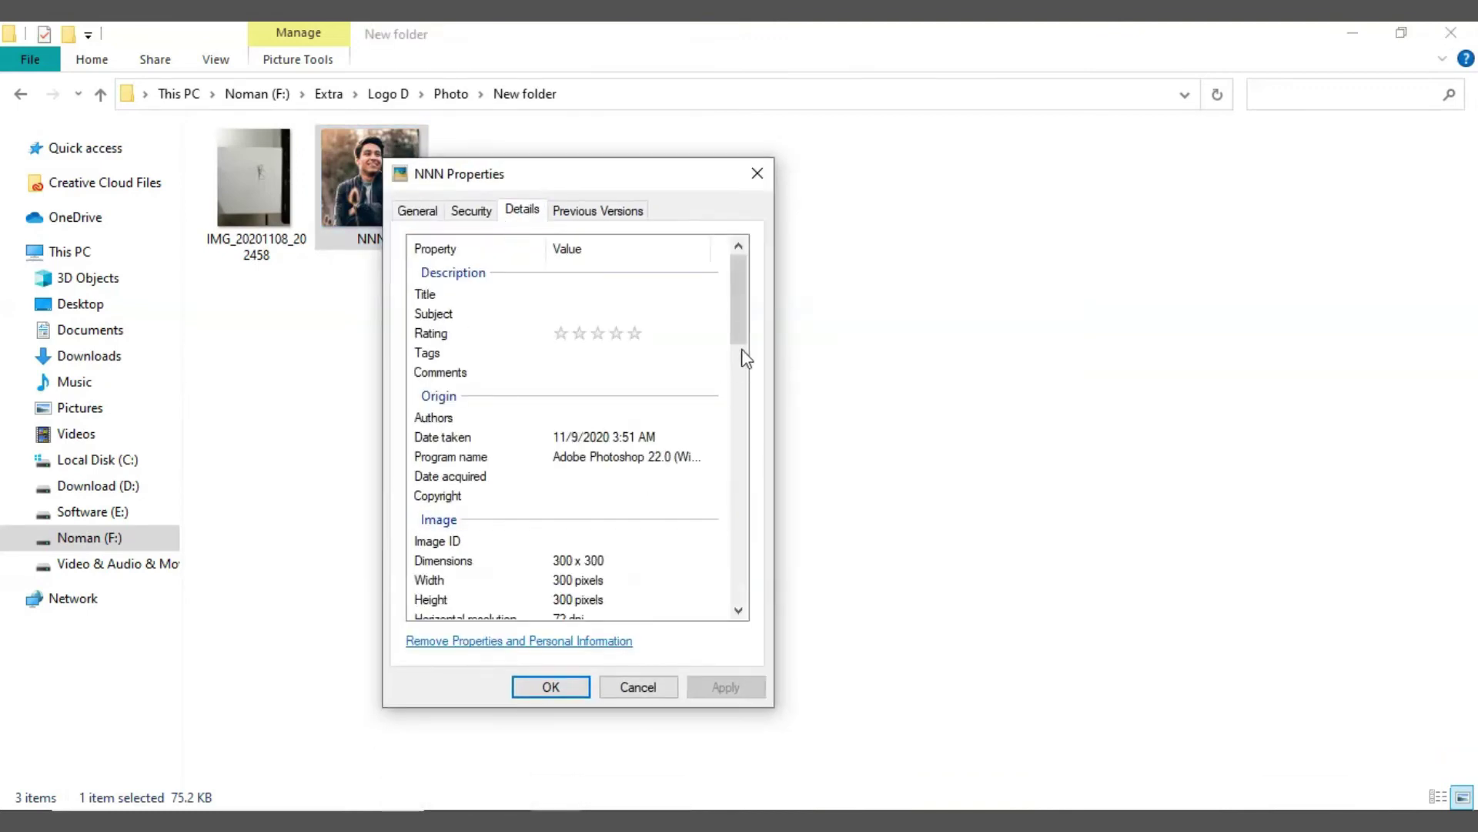
{"action": "left_click_drag", "start_coordinate": [740, 308], "coordinate": [741, 349]}
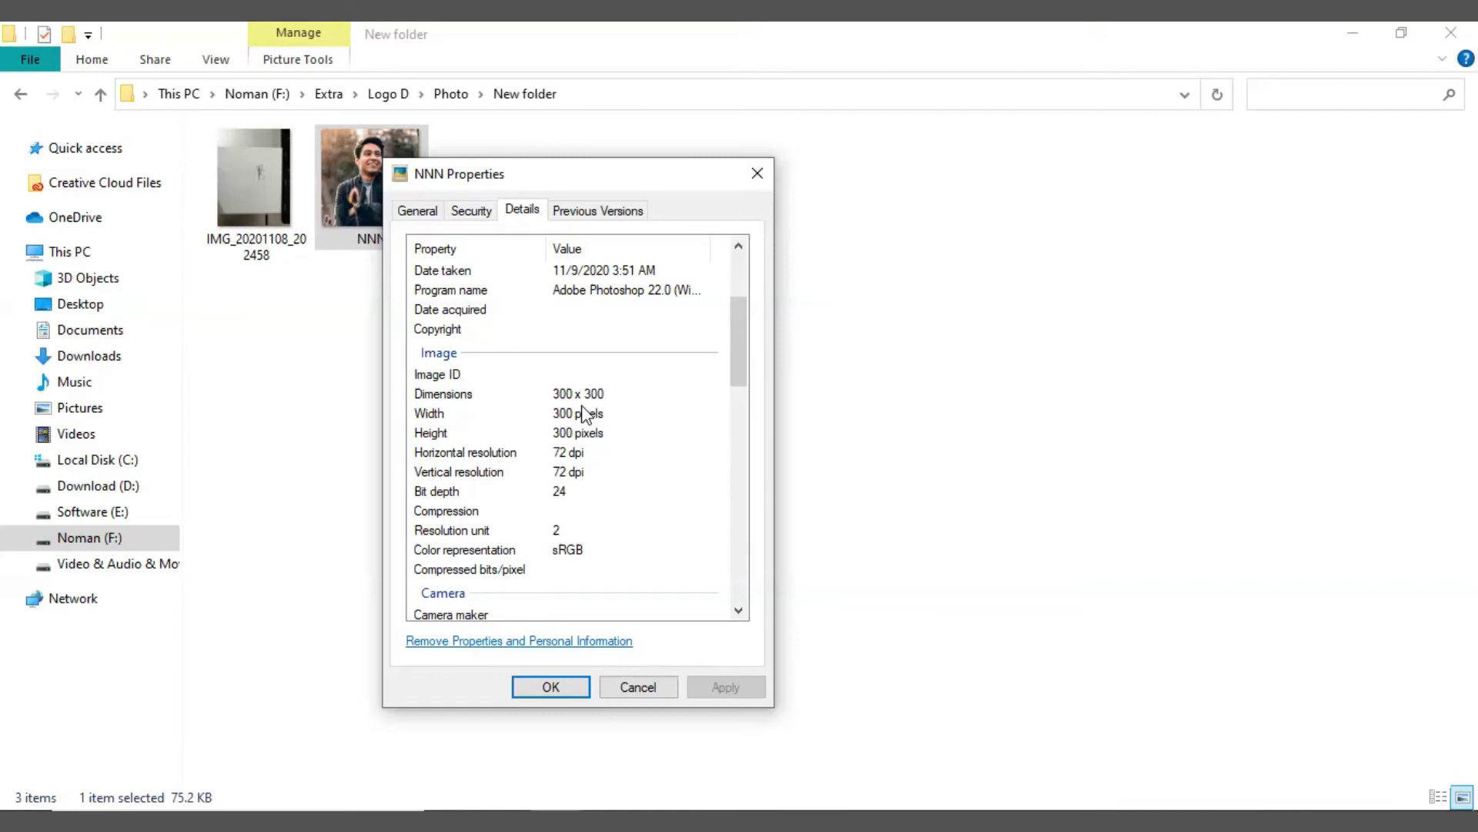
{"action": "scroll", "coordinate": [589, 401], "scroll_direction": "up", "scroll_amount": 3}
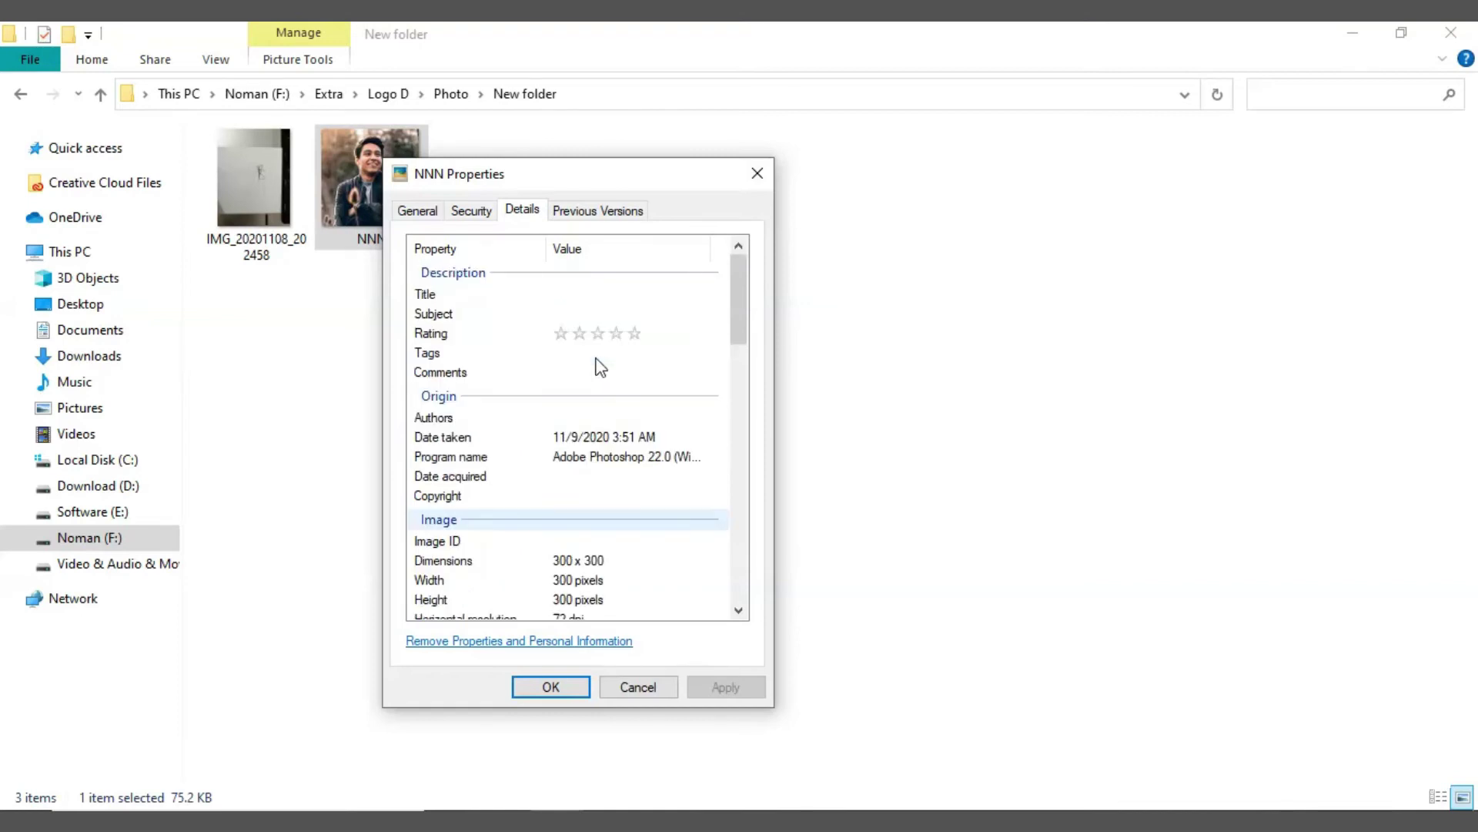
Step: Check the 75.2 KB size and 76.0 KB on disk, close properties, and refresh
{"action": "left_click", "coordinate": [419, 213]}
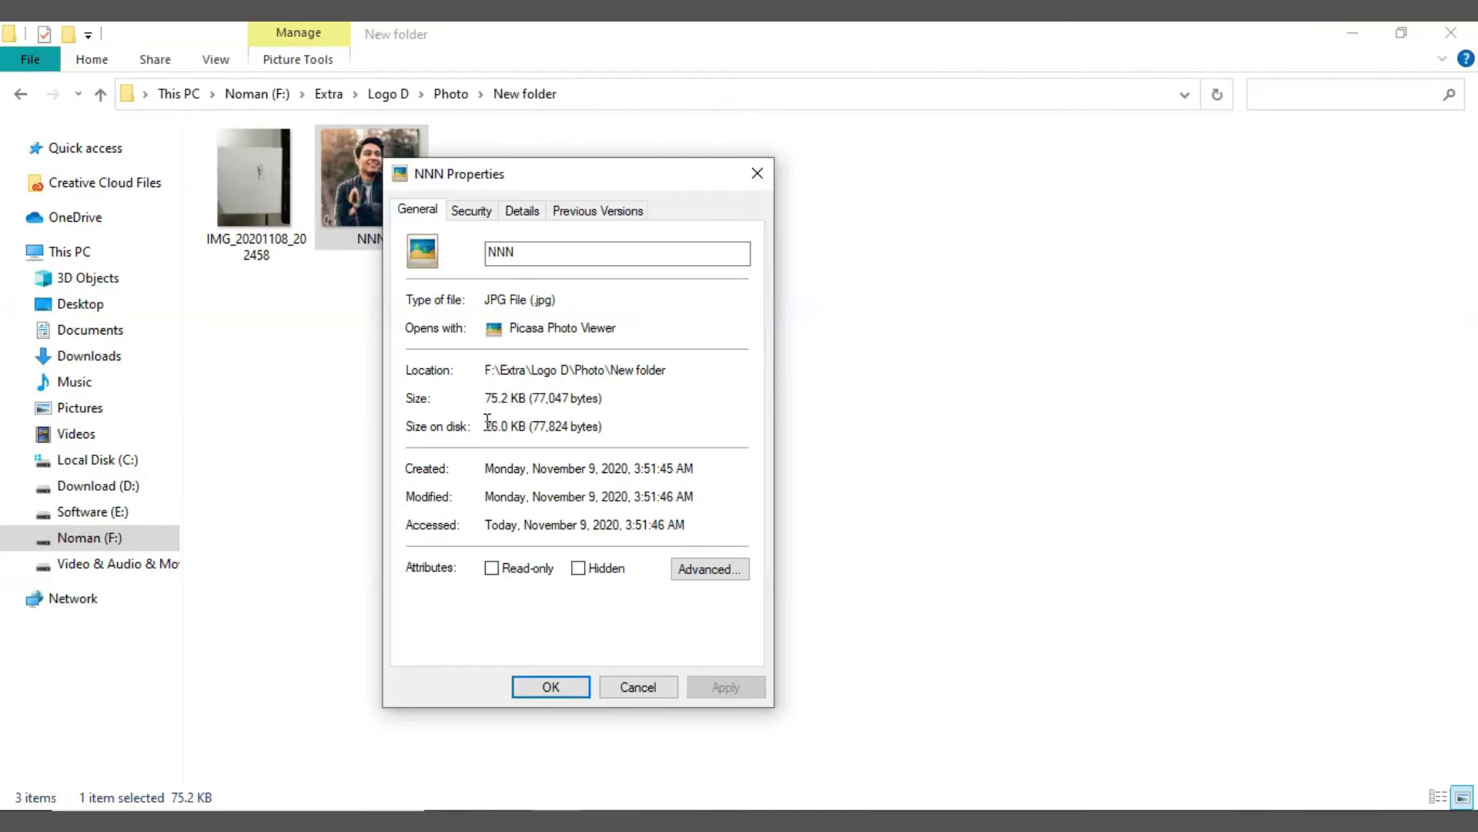
{"action": "mouse_move", "coordinate": [486, 401]}
{"action": "left_mouse_down"}
{"action": "mouse_move", "coordinate": [530, 402]}
{"action": "mouse_move", "coordinate": [528, 425]}
{"action": "left_mouse_up"}
{"action": "left_click", "coordinate": [571, 428]}
{"action": "left_click", "coordinate": [548, 687]}
{"action": "right_click", "coordinate": [447, 328]}
{"action": "left_click", "coordinate": [508, 414]}
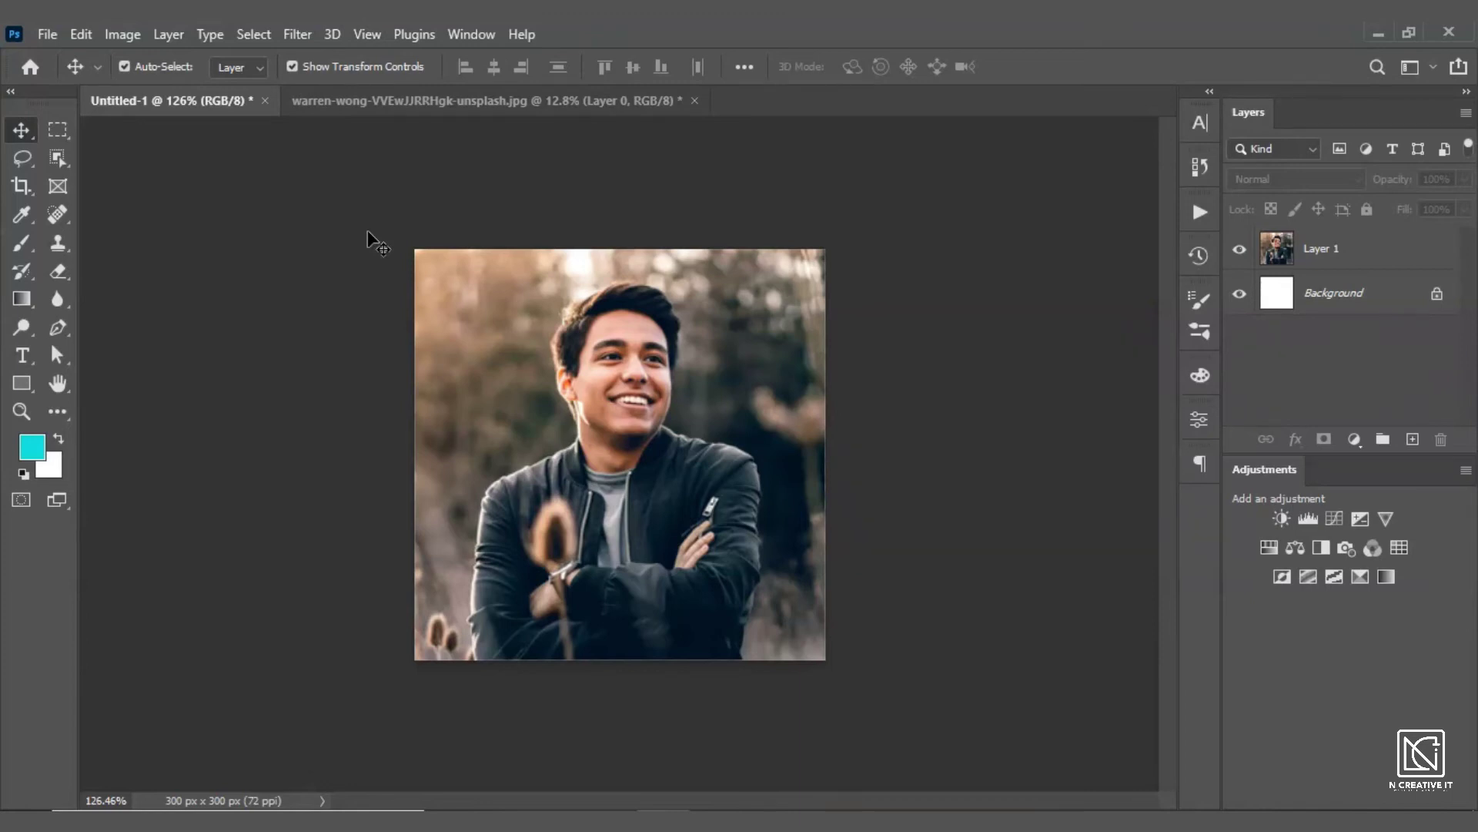
Step: Create Untitled-2 at 300 × 80 px, 72 ppi, landscape orientation
{"action": "left_click", "coordinate": [51, 33]}
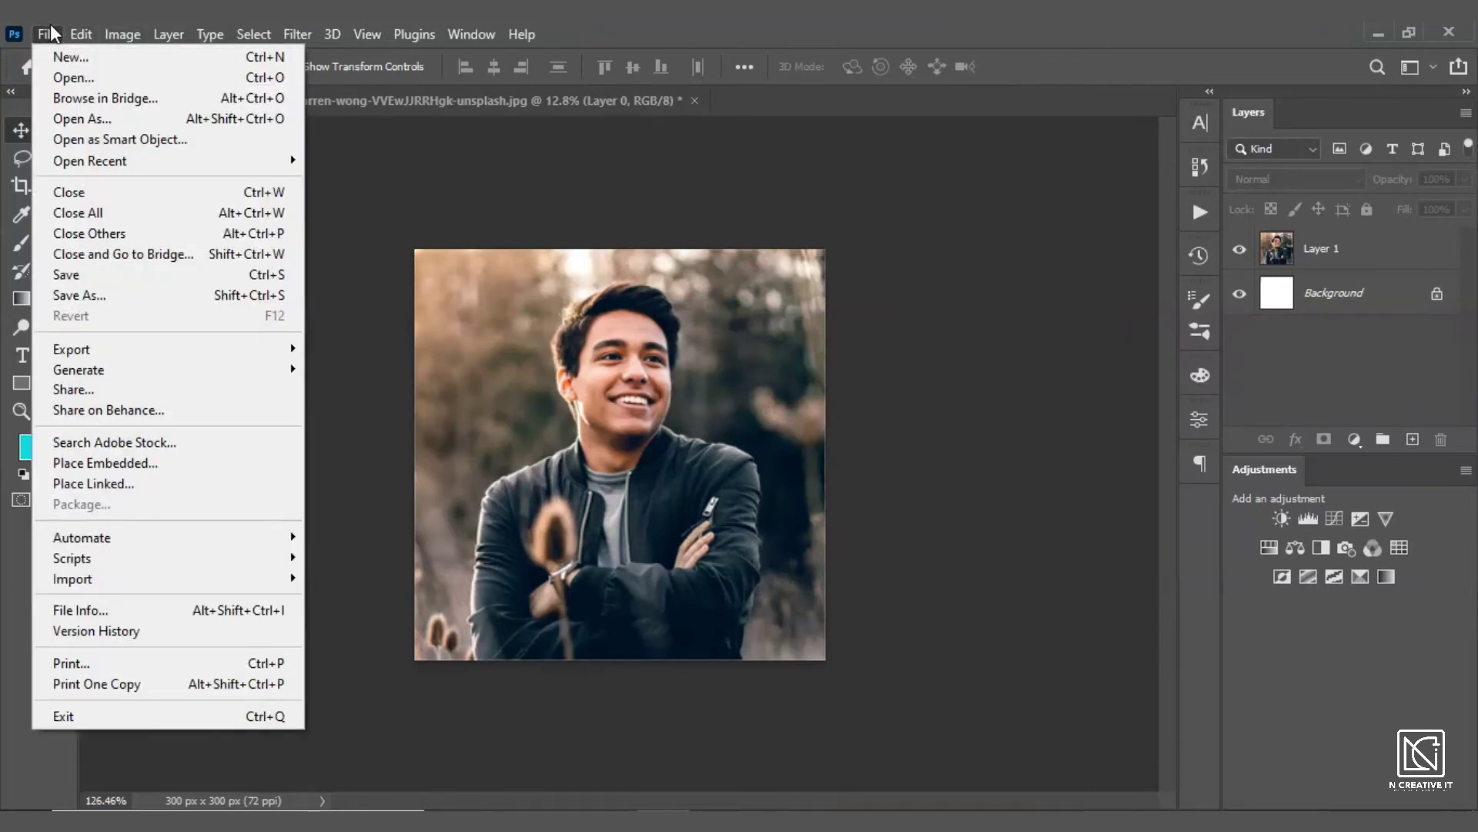
{"action": "left_click", "coordinate": [60, 58]}
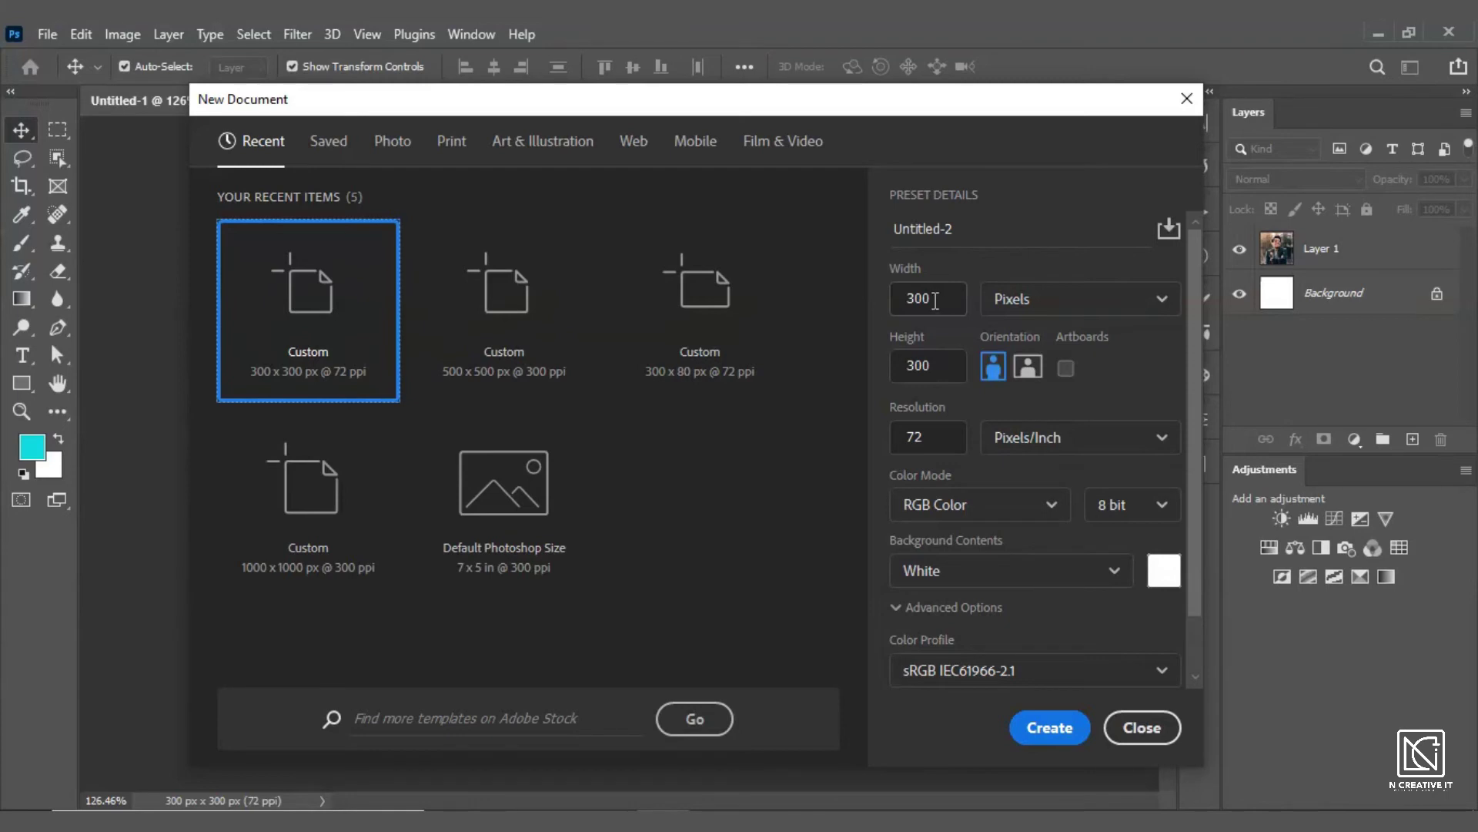
{"action": "left_click", "coordinate": [952, 368]}
{"action": "type", "text": "80"}
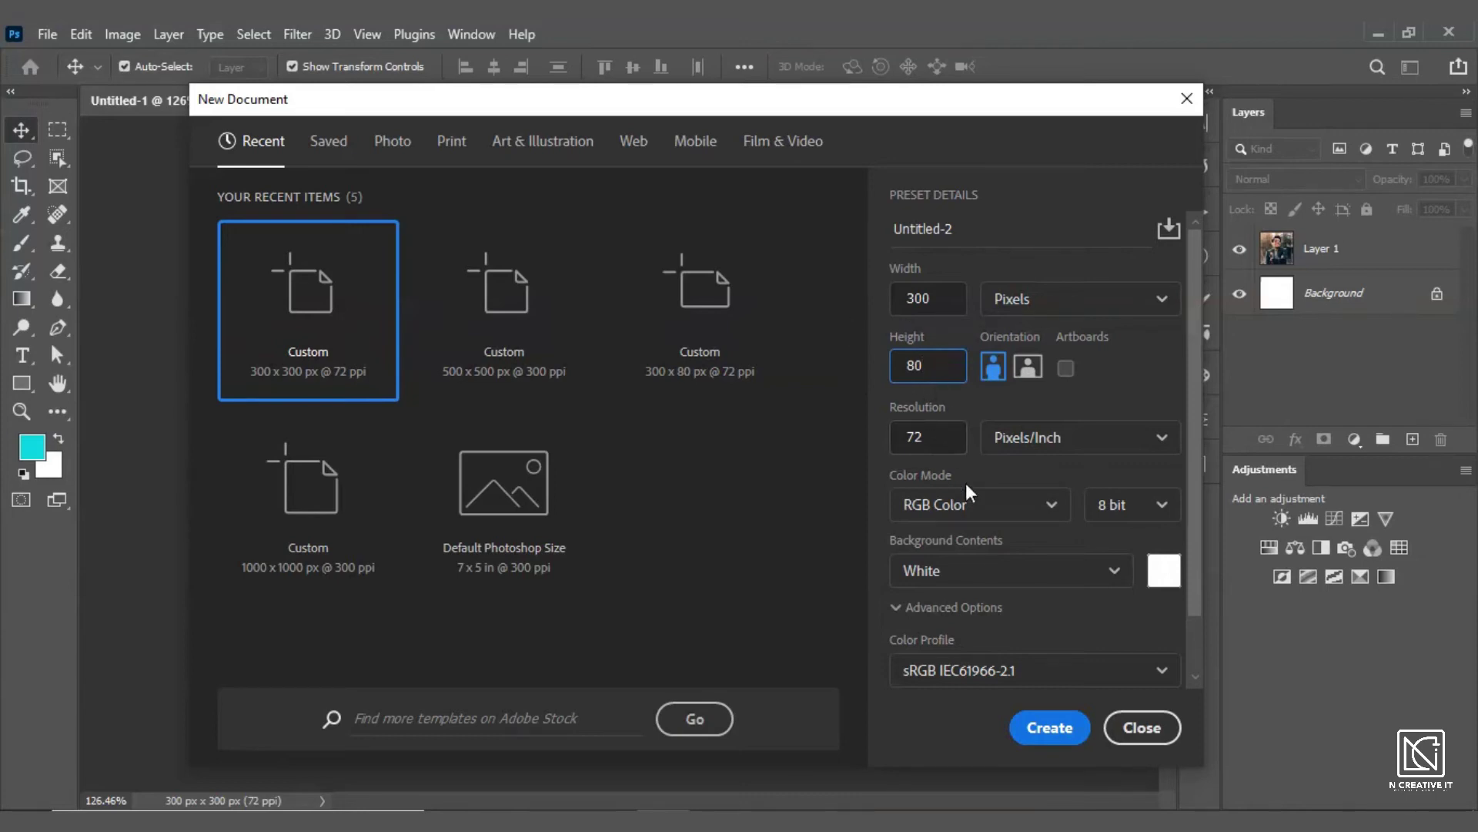
{"action": "left_click", "coordinate": [1043, 736]}
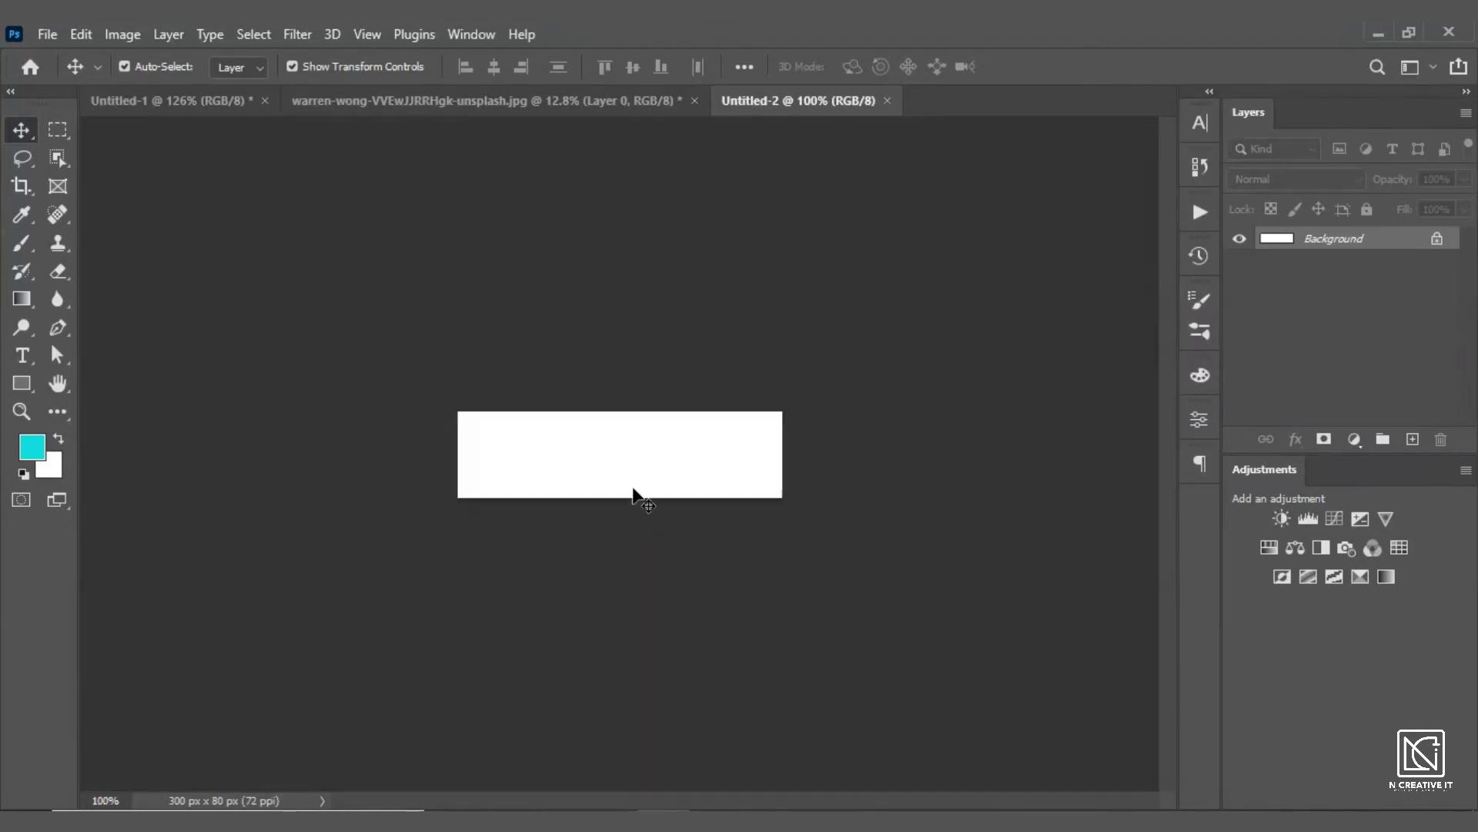
Step: Fit the canvas to the window and open IMG_20201108_202458.jpg
{"action": "key", "text": "ctrl+0"}
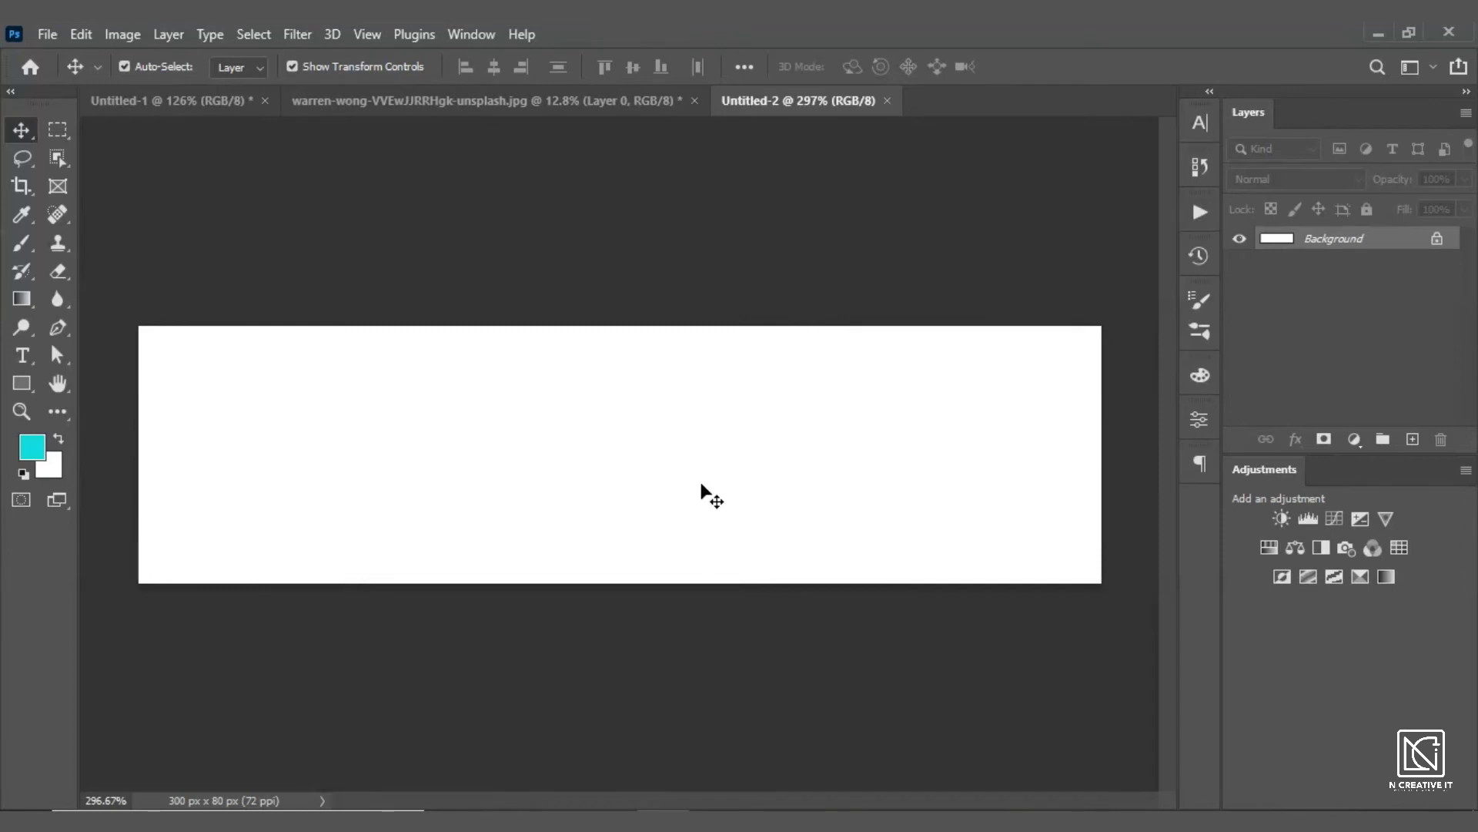
{"action": "key", "text": "ctrl+o"}
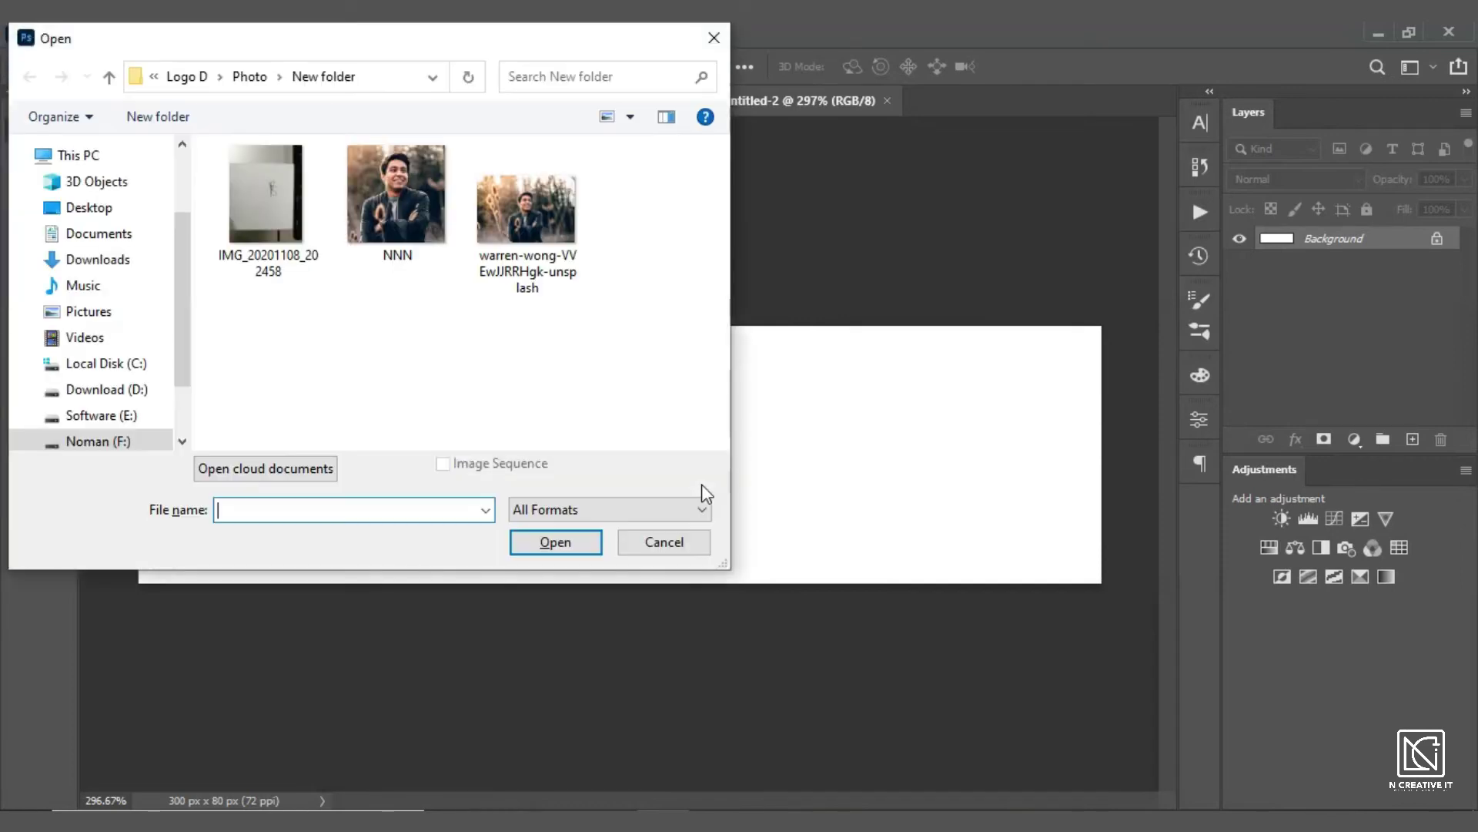
{"action": "left_click", "coordinate": [275, 225]}
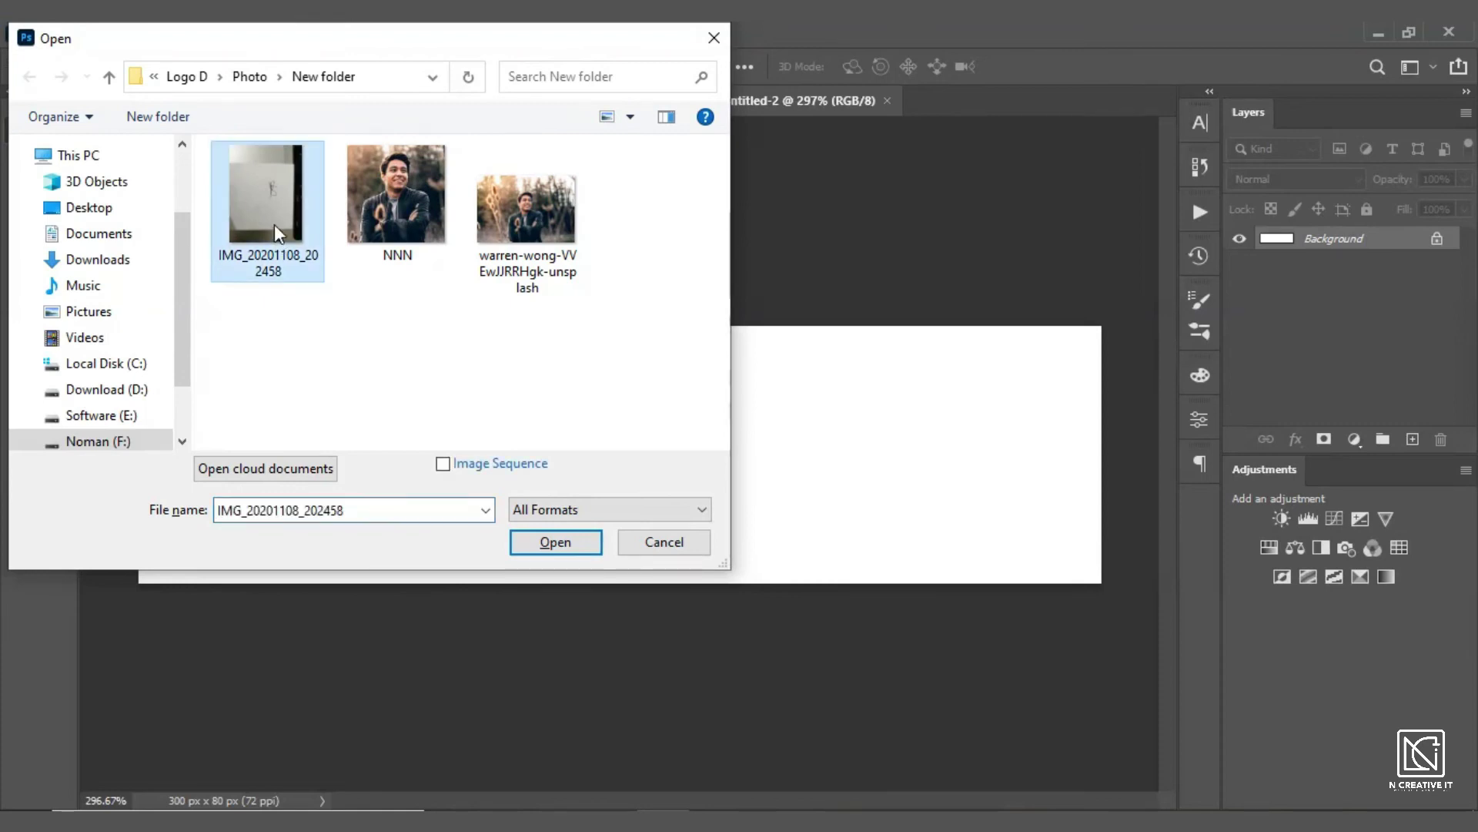
{"action": "left_click", "coordinate": [555, 541]}
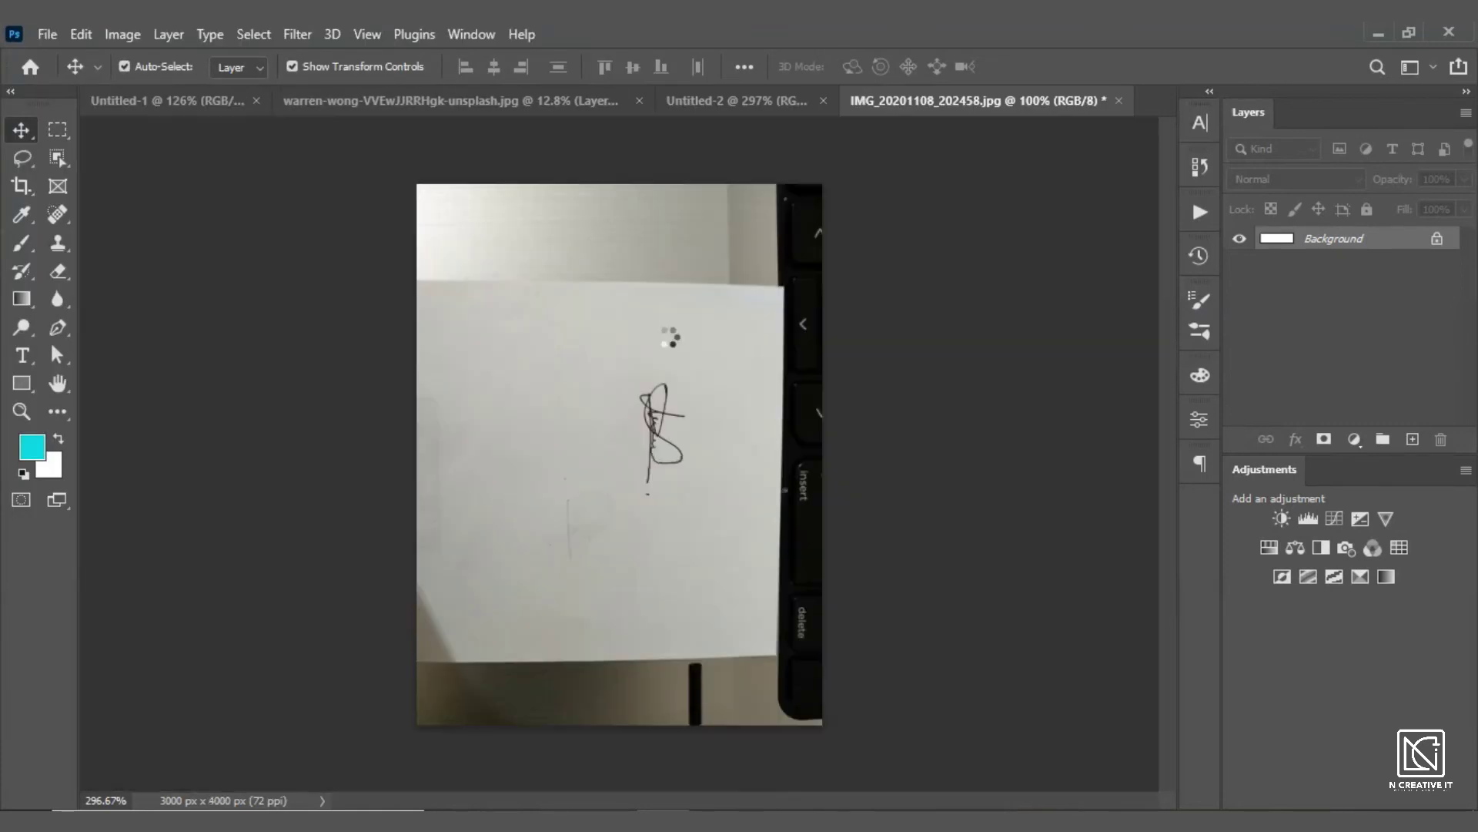
{"action": "scroll", "coordinate": [662, 444], "scroll_direction": "up", "scroll_amount": 2}
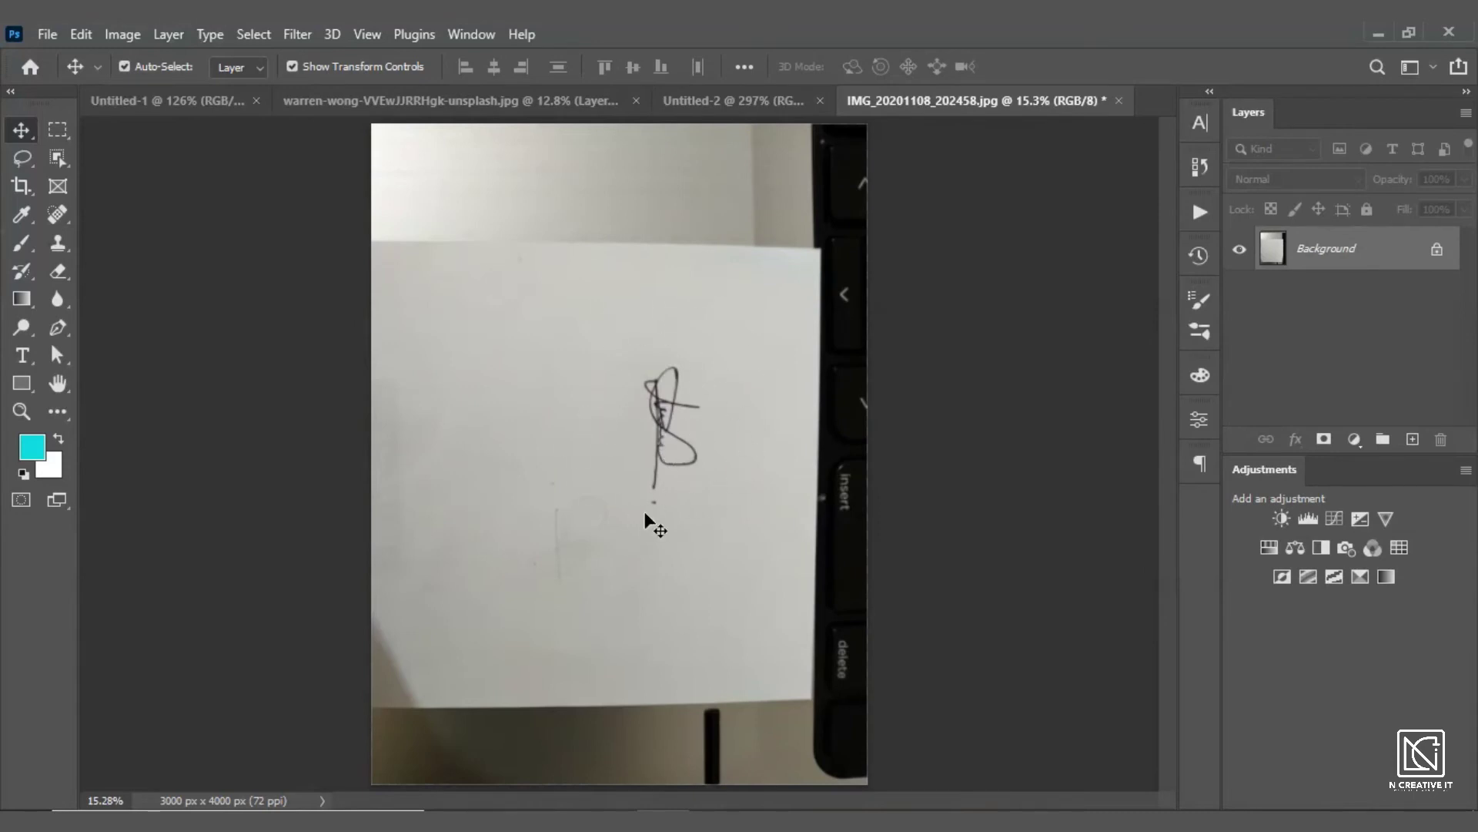
Step: Rotate the signature photo 90° counter-clockwise to 4000 × 3000 px
{"action": "left_click", "coordinate": [123, 34]}
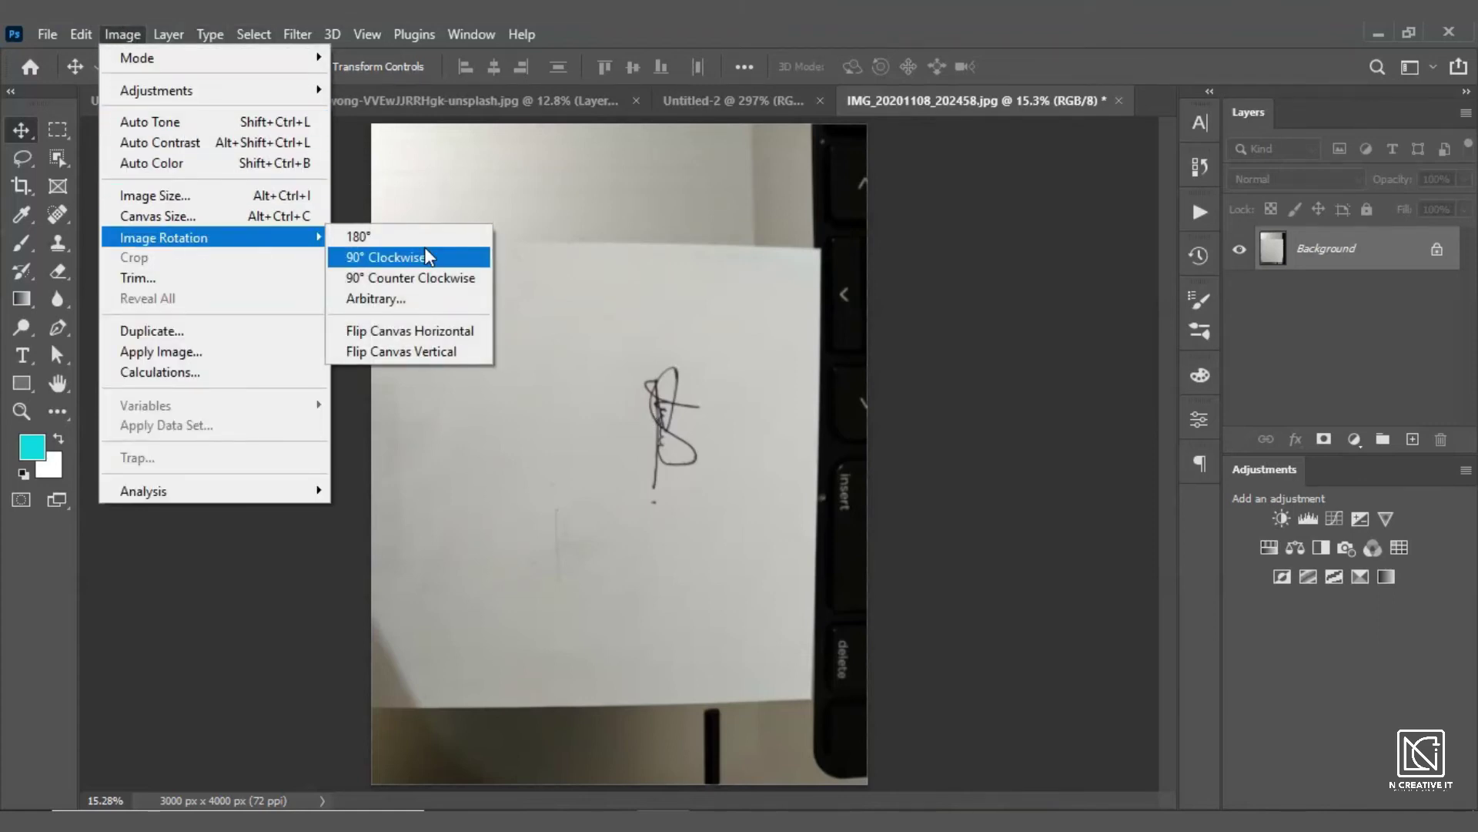
{"action": "left_click", "coordinate": [379, 245]}
{"action": "left_click", "coordinate": [123, 34]}
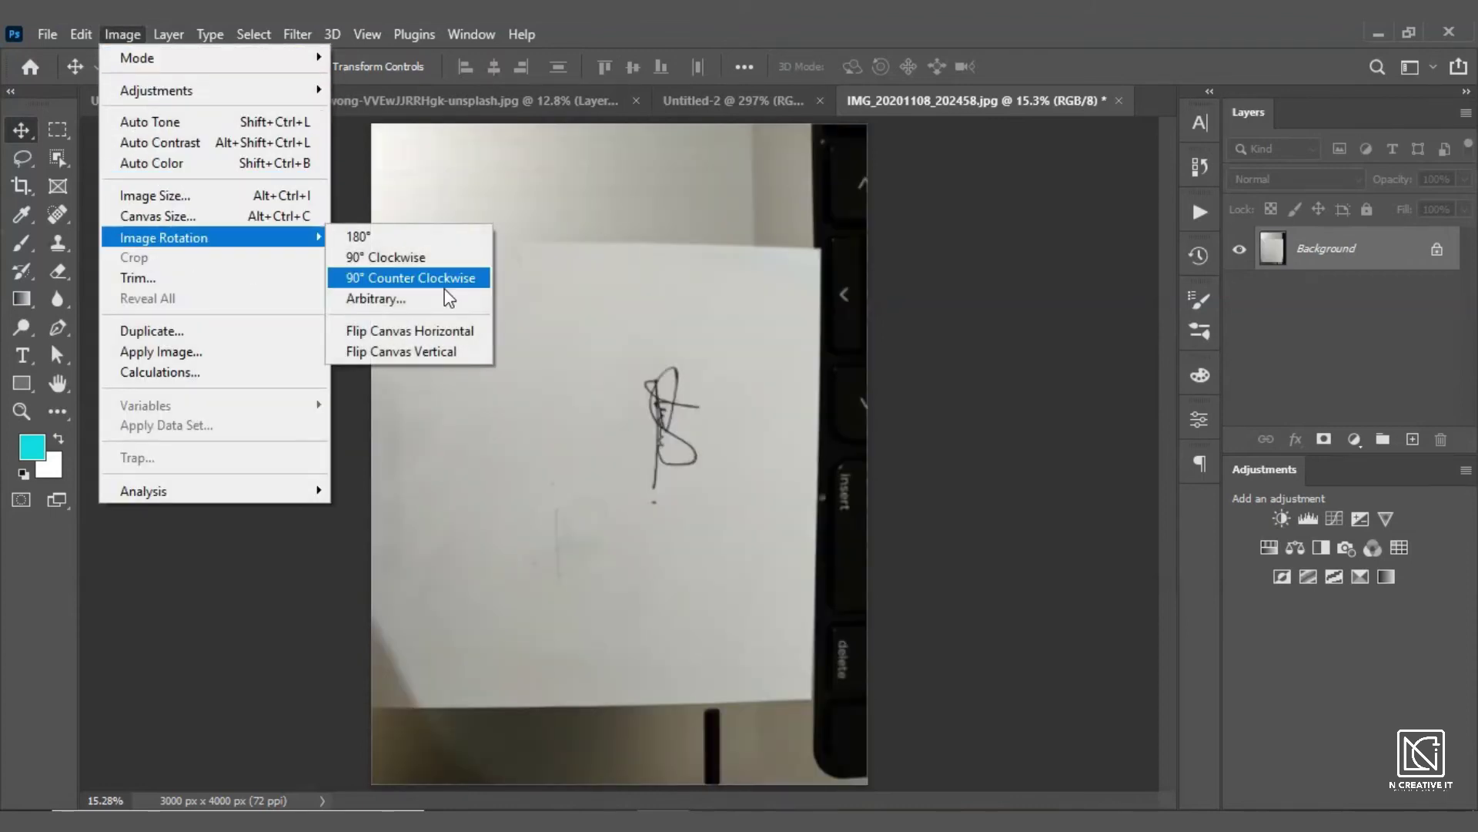
{"action": "left_click", "coordinate": [406, 281]}
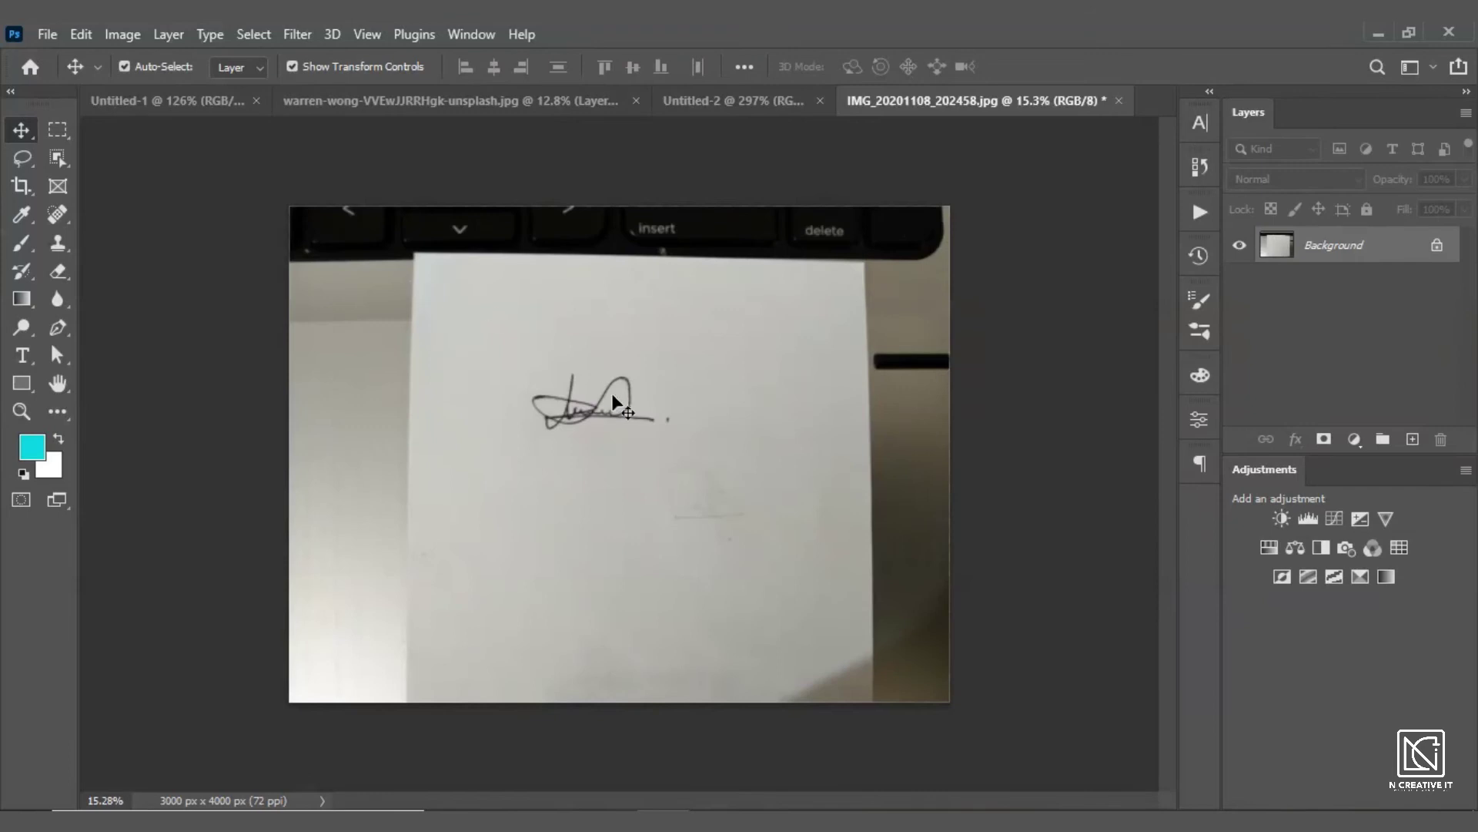
{"action": "scroll", "coordinate": [613, 393], "scroll_direction": "up", "scroll_amount": 3}
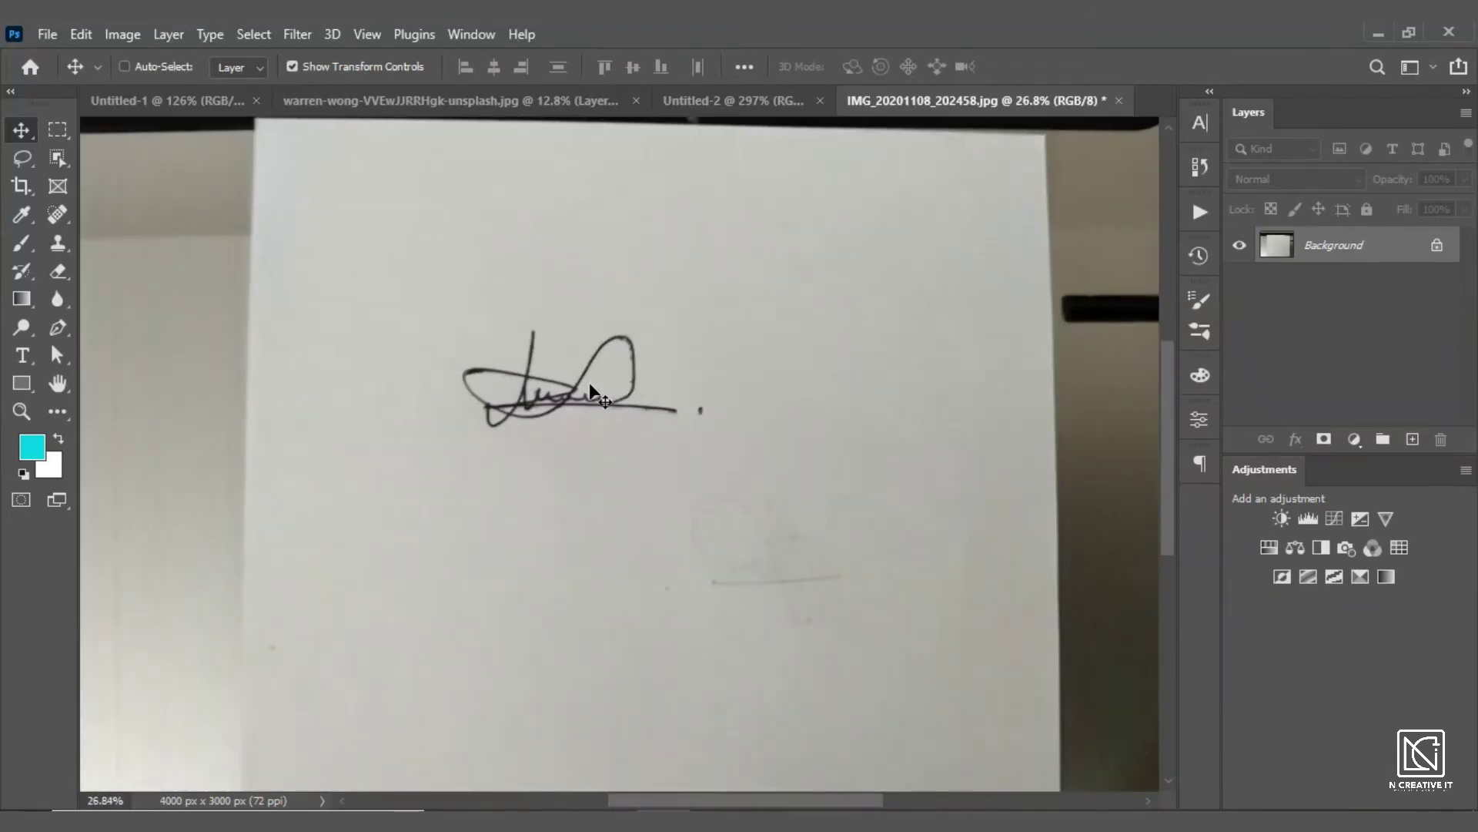
{"action": "scroll", "coordinate": [590, 385], "scroll_direction": "down", "scroll_amount": 2}
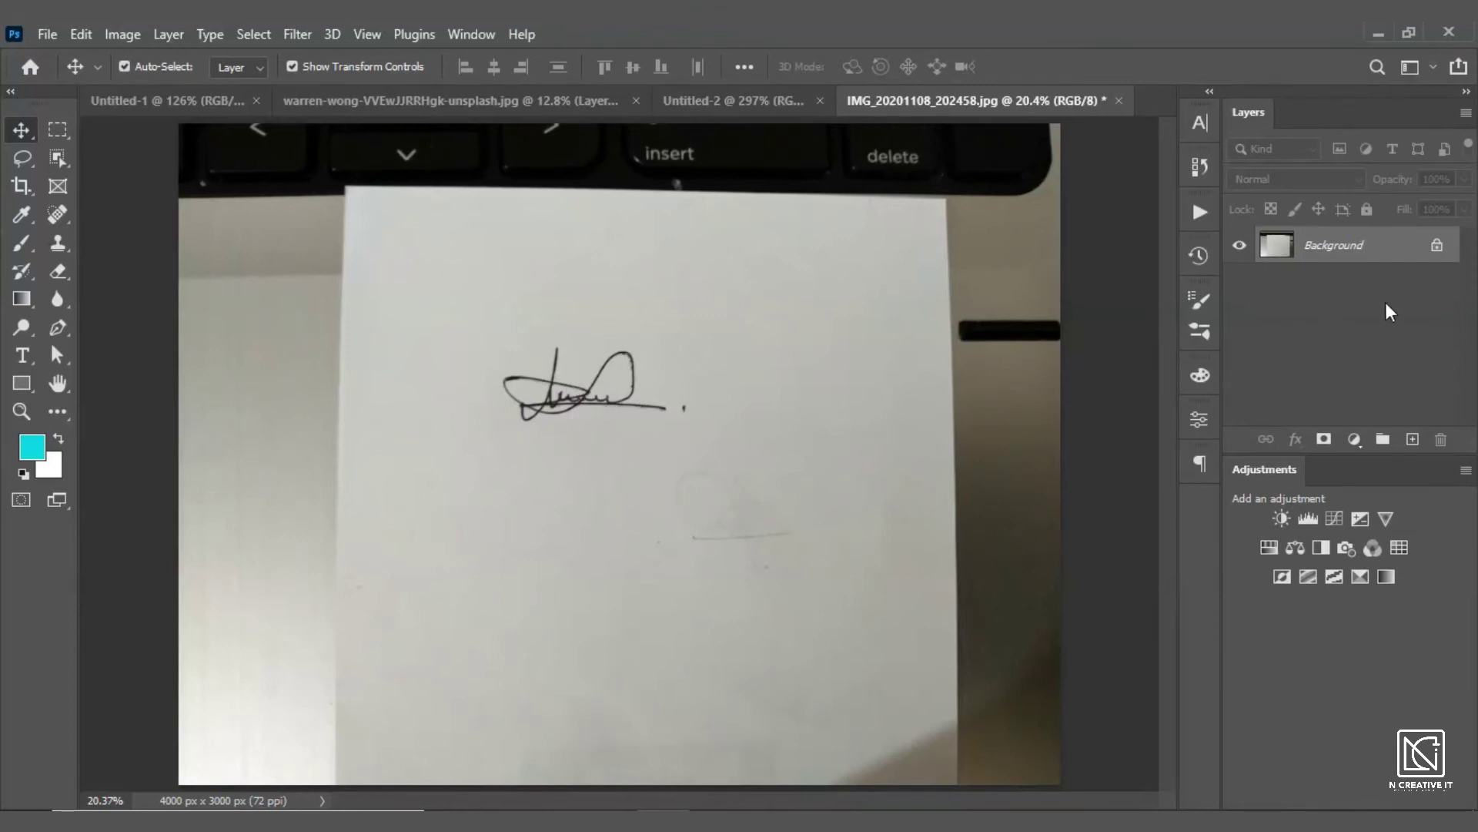
Step: Unlock the signature layer and brighten it with an upward Curves adjustment
{"action": "left_click", "coordinate": [1437, 245]}
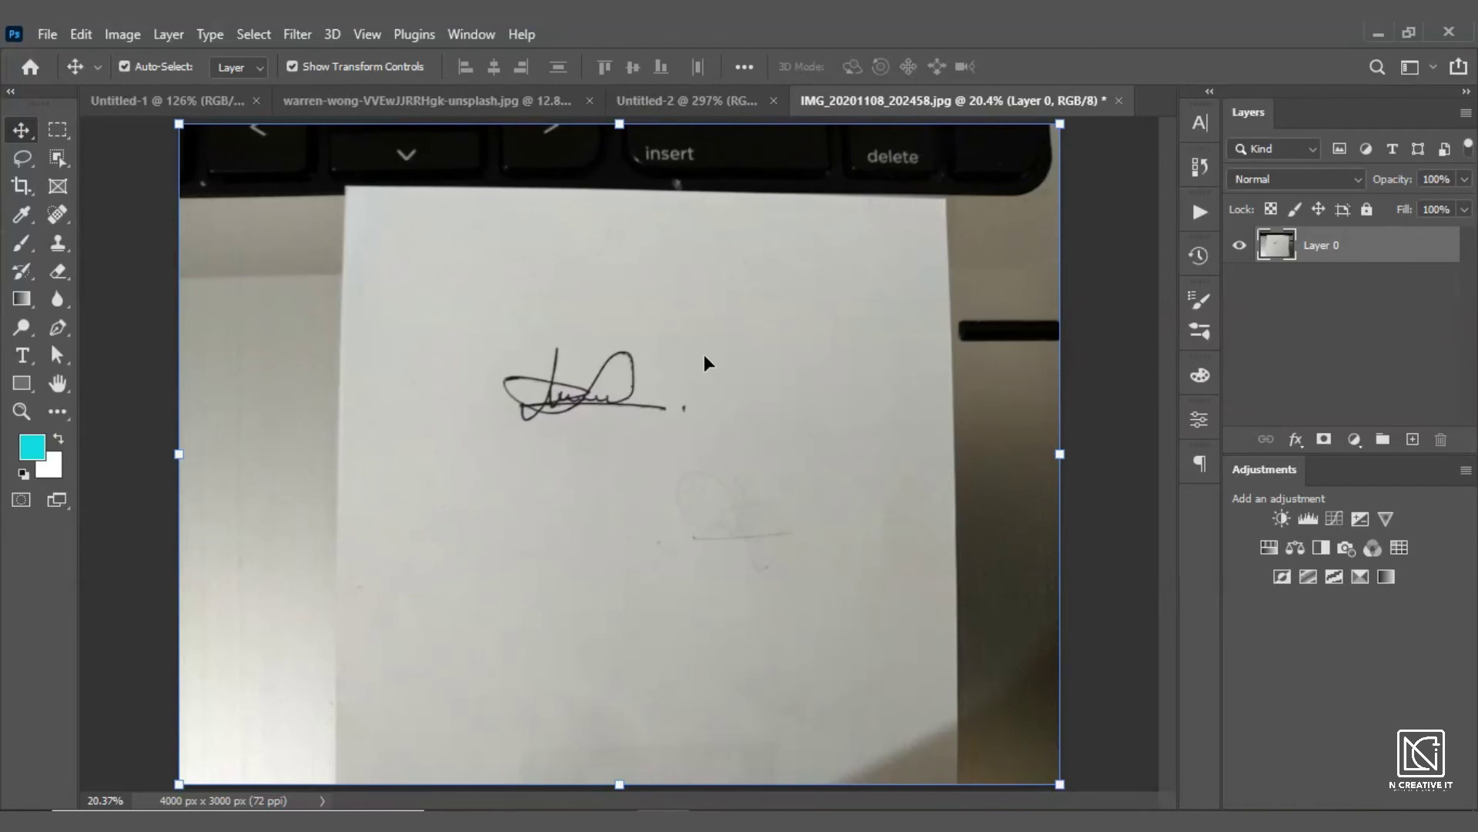
{"action": "key", "text": "ctrl+m"}
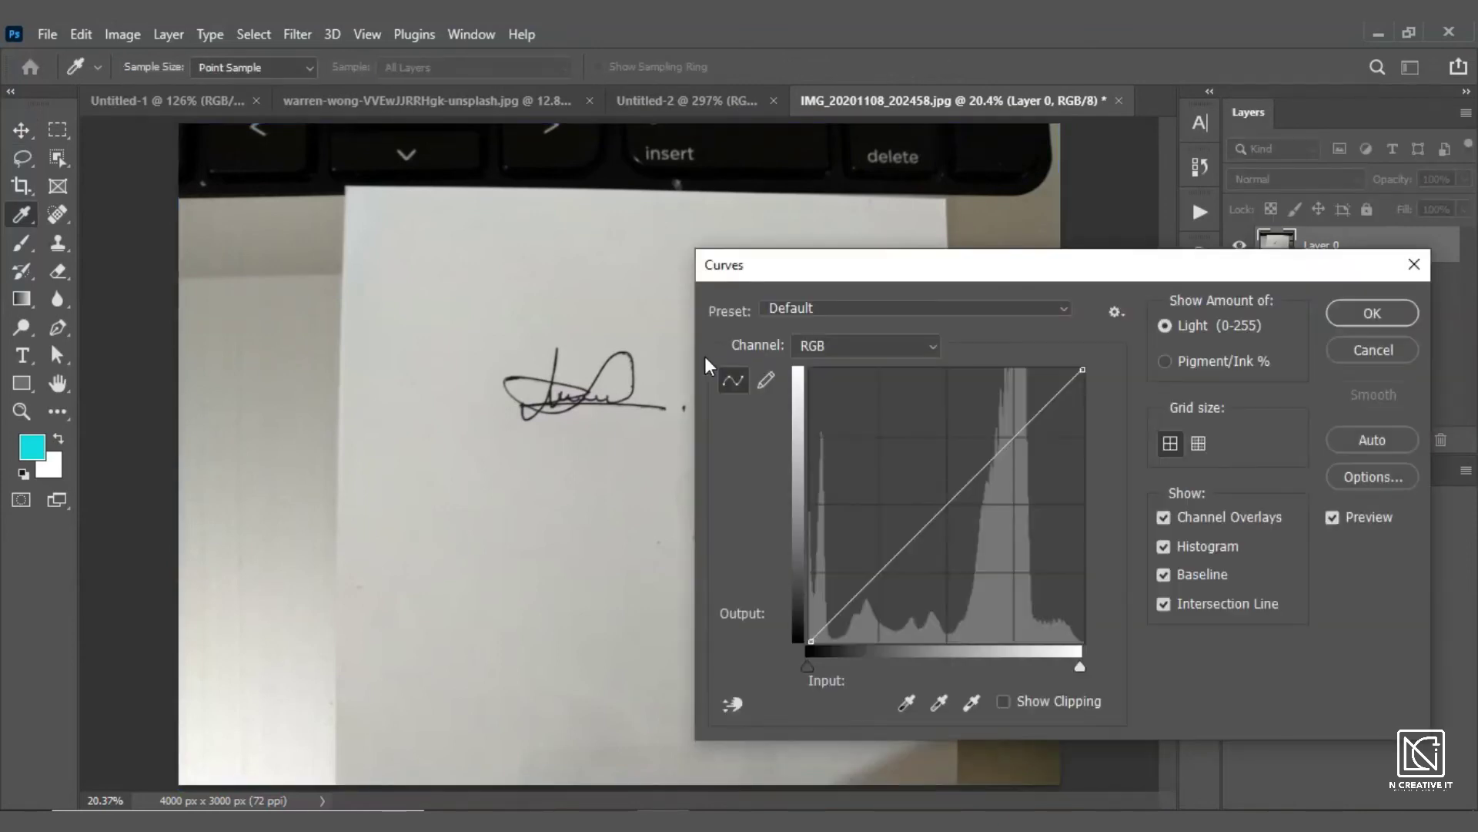
{"action": "left_click", "coordinate": [1353, 349]}
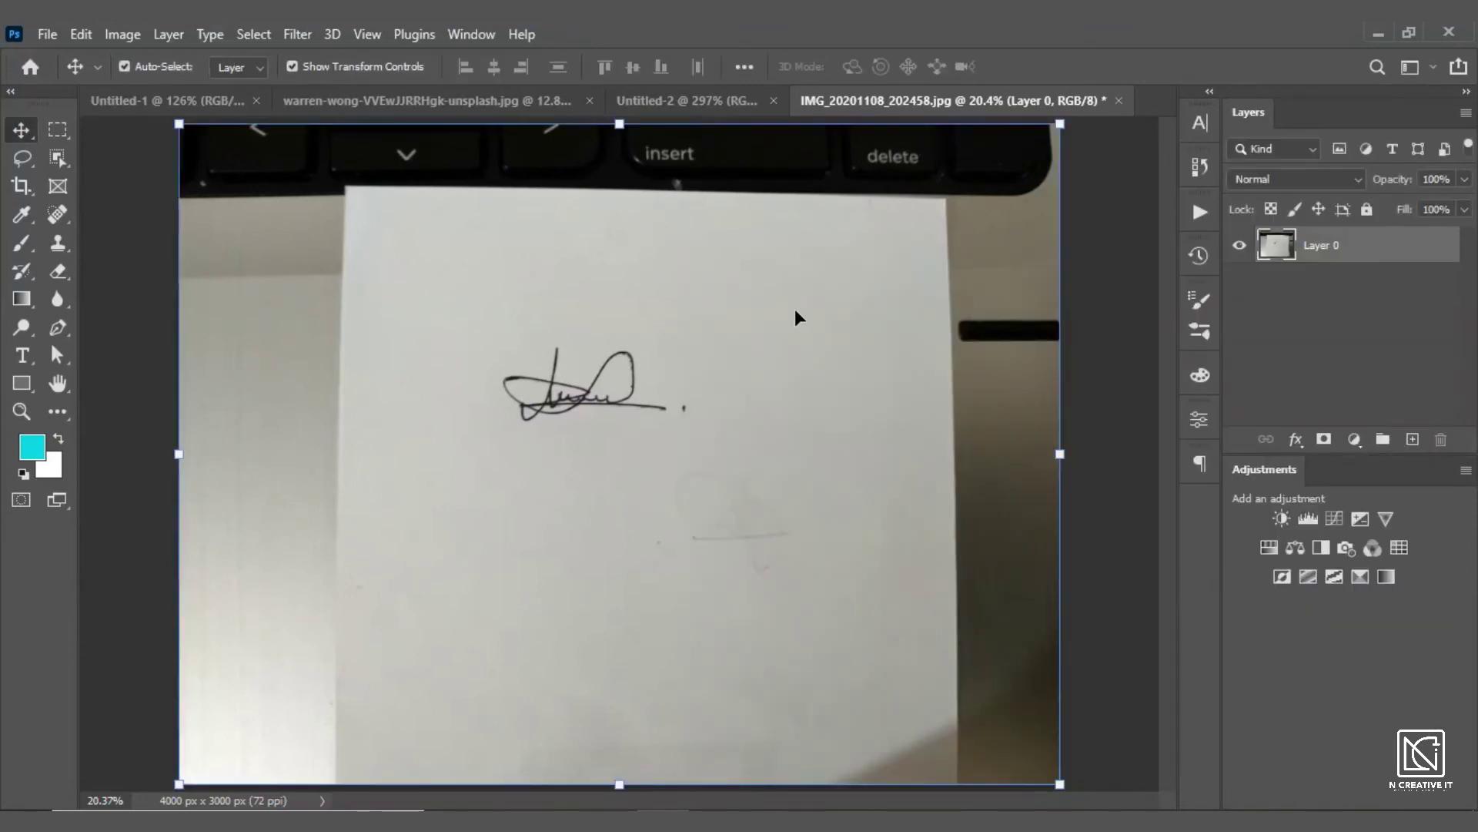
{"action": "key", "text": "ctrl+m"}
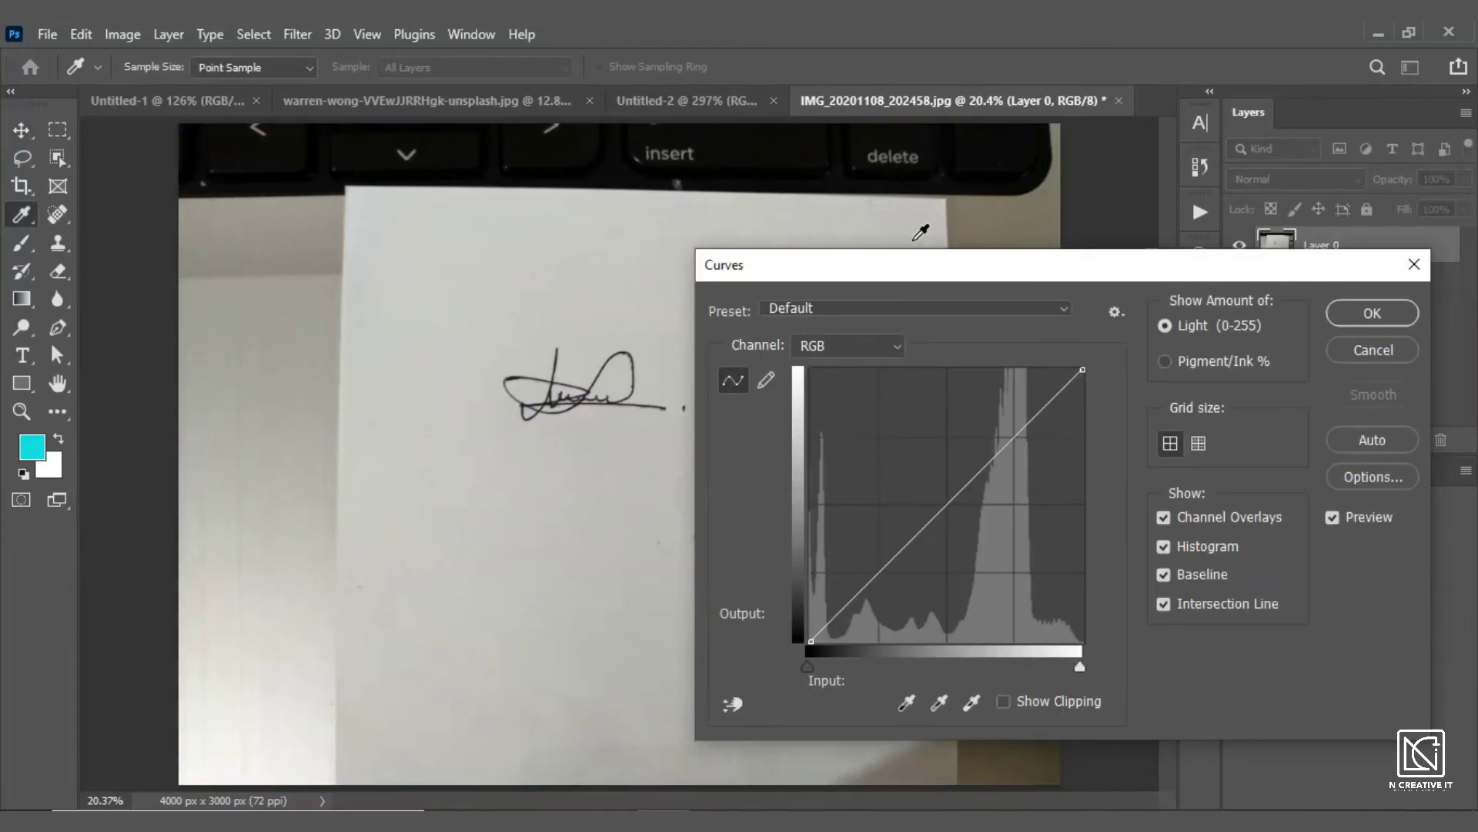
{"action": "left_click_drag", "start_coordinate": [896, 269], "coordinate": [966, 183]}
{"action": "left_click_drag", "start_coordinate": [1006, 400], "coordinate": [999, 398]}
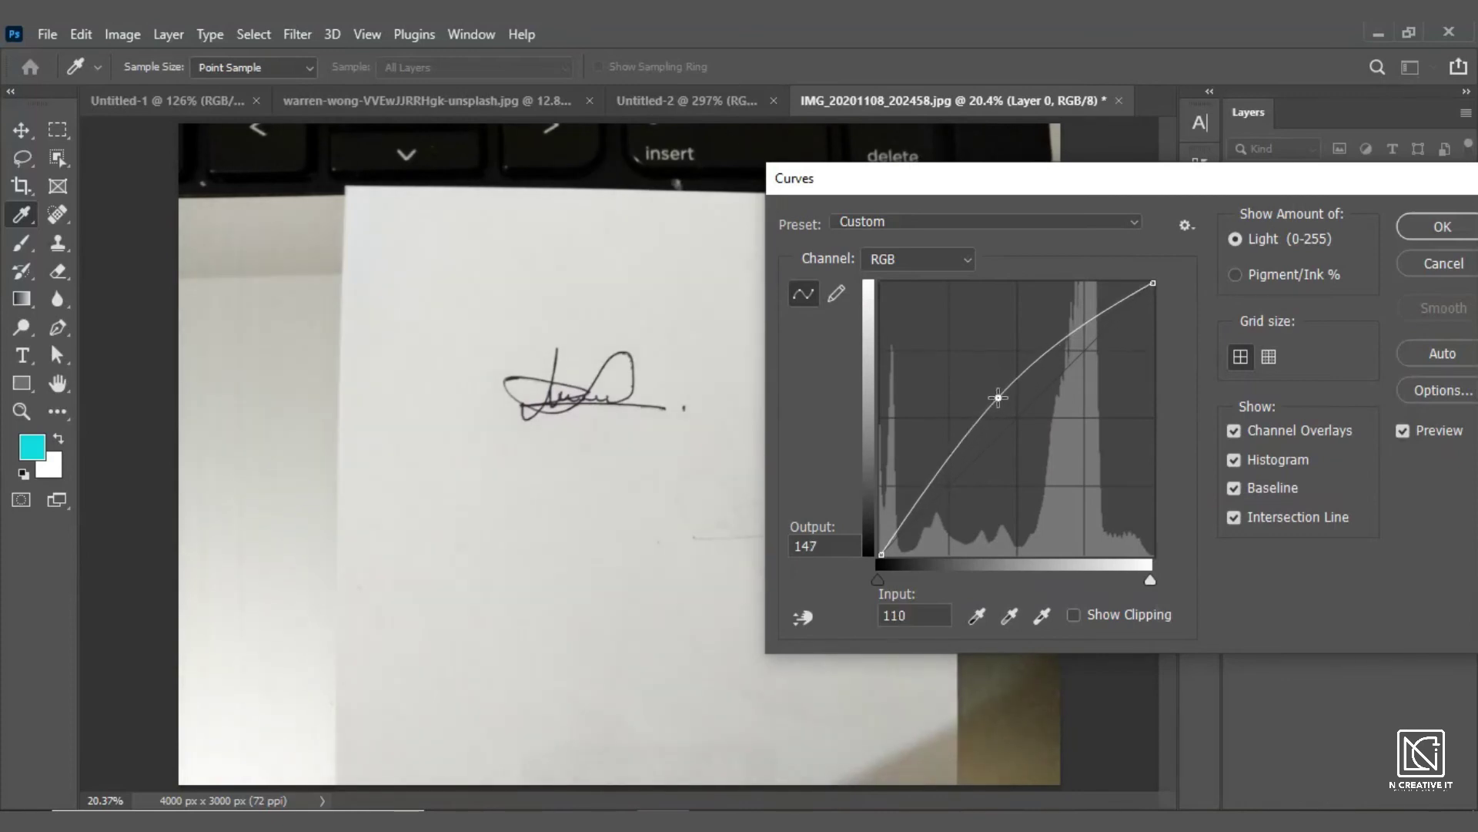
{"action": "left_click", "coordinate": [1440, 226]}
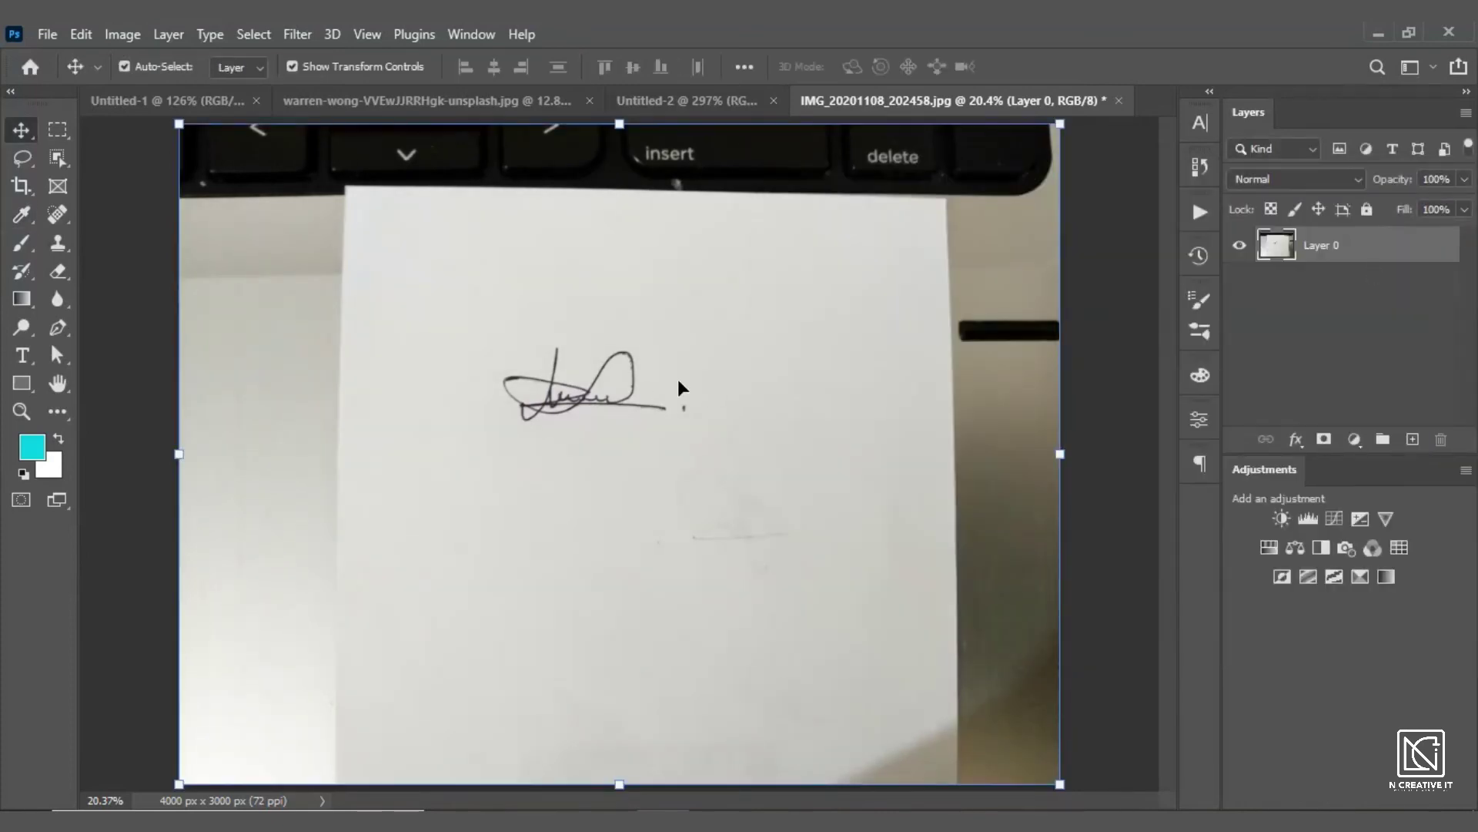
Step: Scale the signature layer down to about 21%
{"action": "key", "text": "ctrl+minus"}
{"action": "mouse_move", "coordinate": [986, 182]}
{"action": "left_mouse_down"}
{"action": "mouse_move", "coordinate": [691, 418]}
{"action": "mouse_move", "coordinate": [697, 395]}
{"action": "left_mouse_up"}
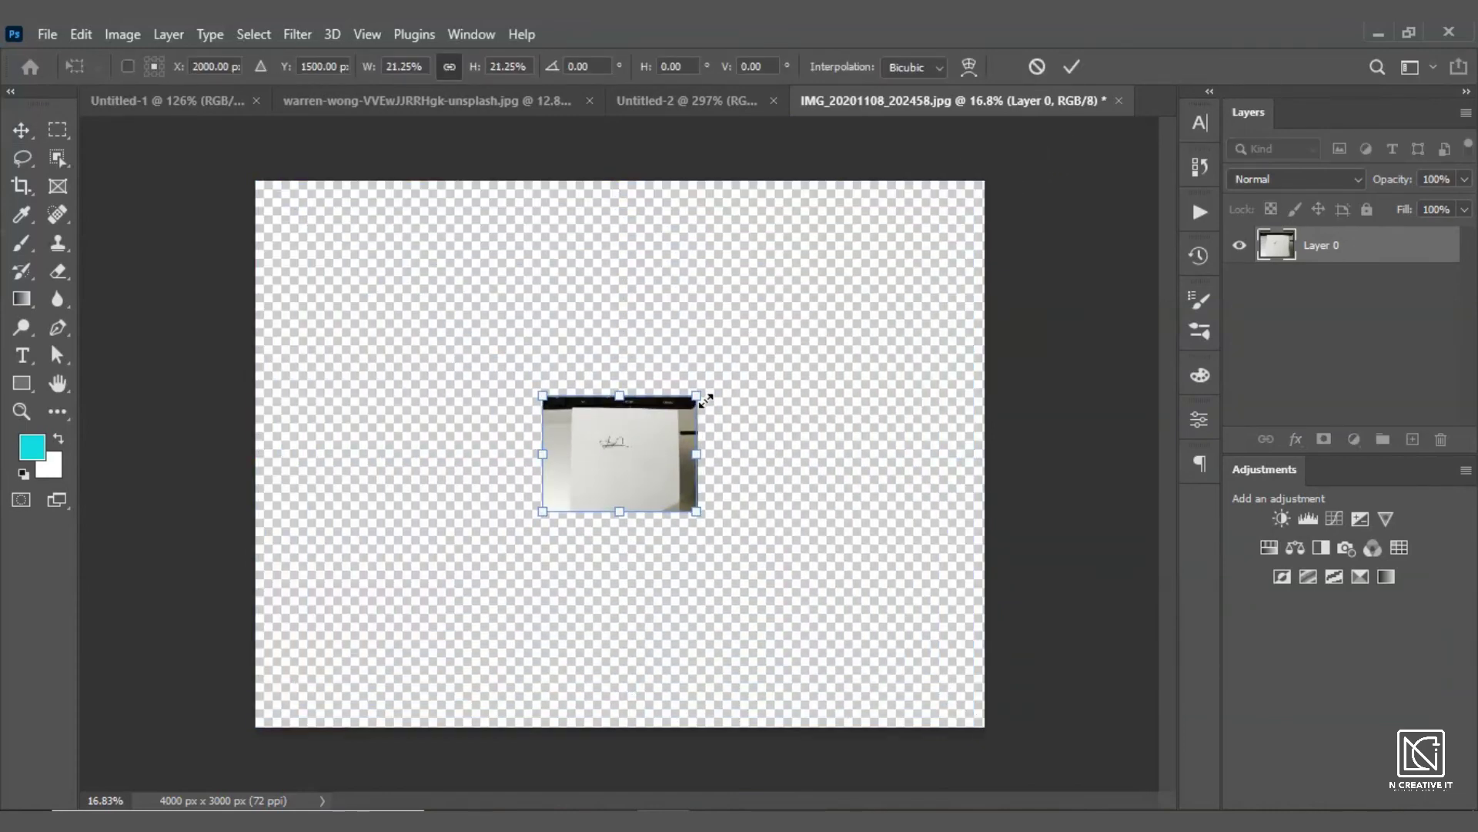
{"action": "left_click", "coordinate": [1072, 67]}
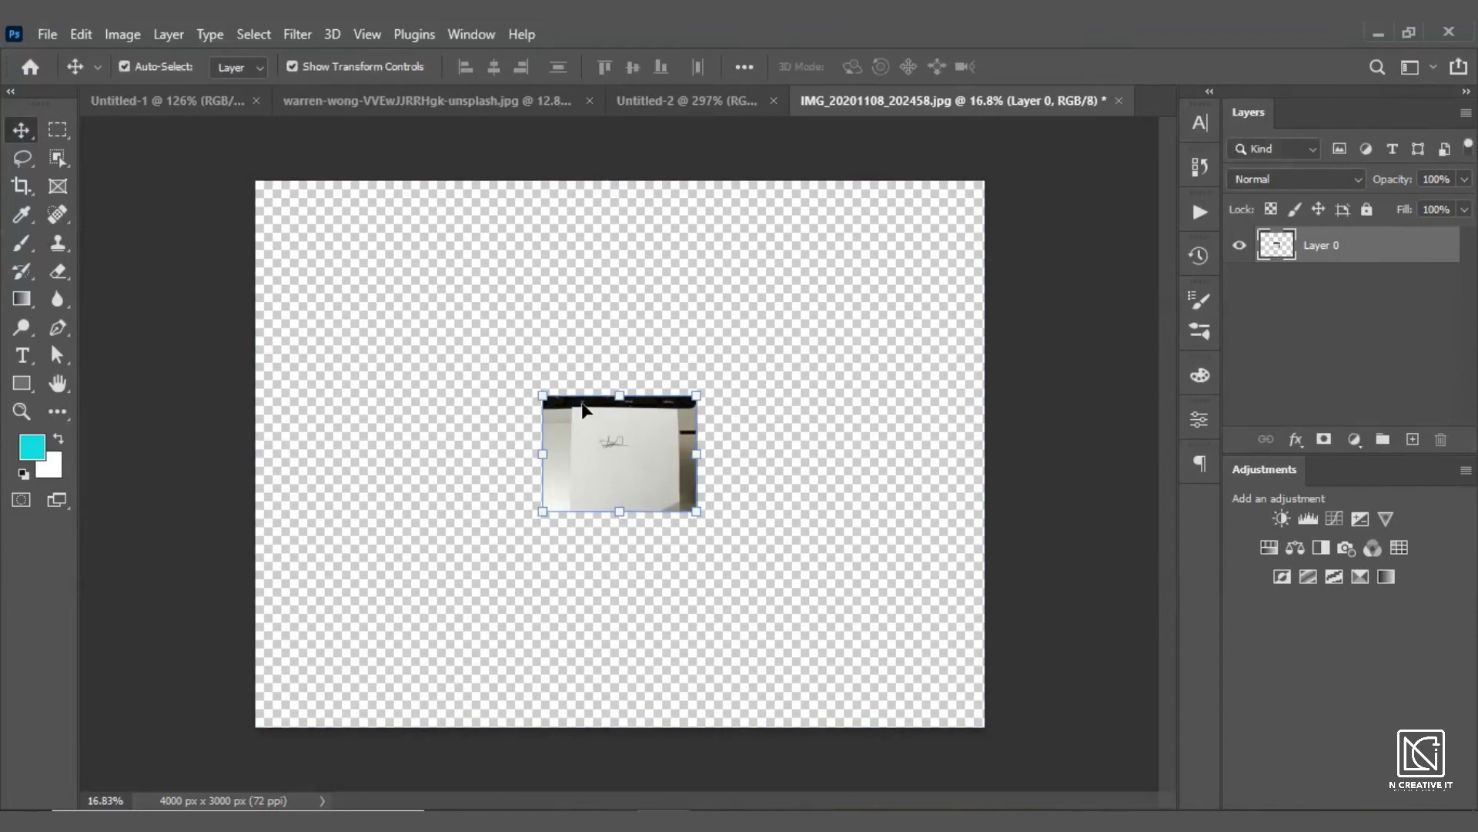
Step: Drag the signature into Untitled-2, scale it to 64.8% and position it
{"action": "mouse_move", "coordinate": [638, 440]}
{"action": "left_mouse_down"}
{"action": "mouse_move", "coordinate": [479, 294]}
{"action": "mouse_move", "coordinate": [697, 105]}
{"action": "left_mouse_up"}
{"action": "left_click_drag", "start_coordinate": [622, 410], "coordinate": [607, 440]}
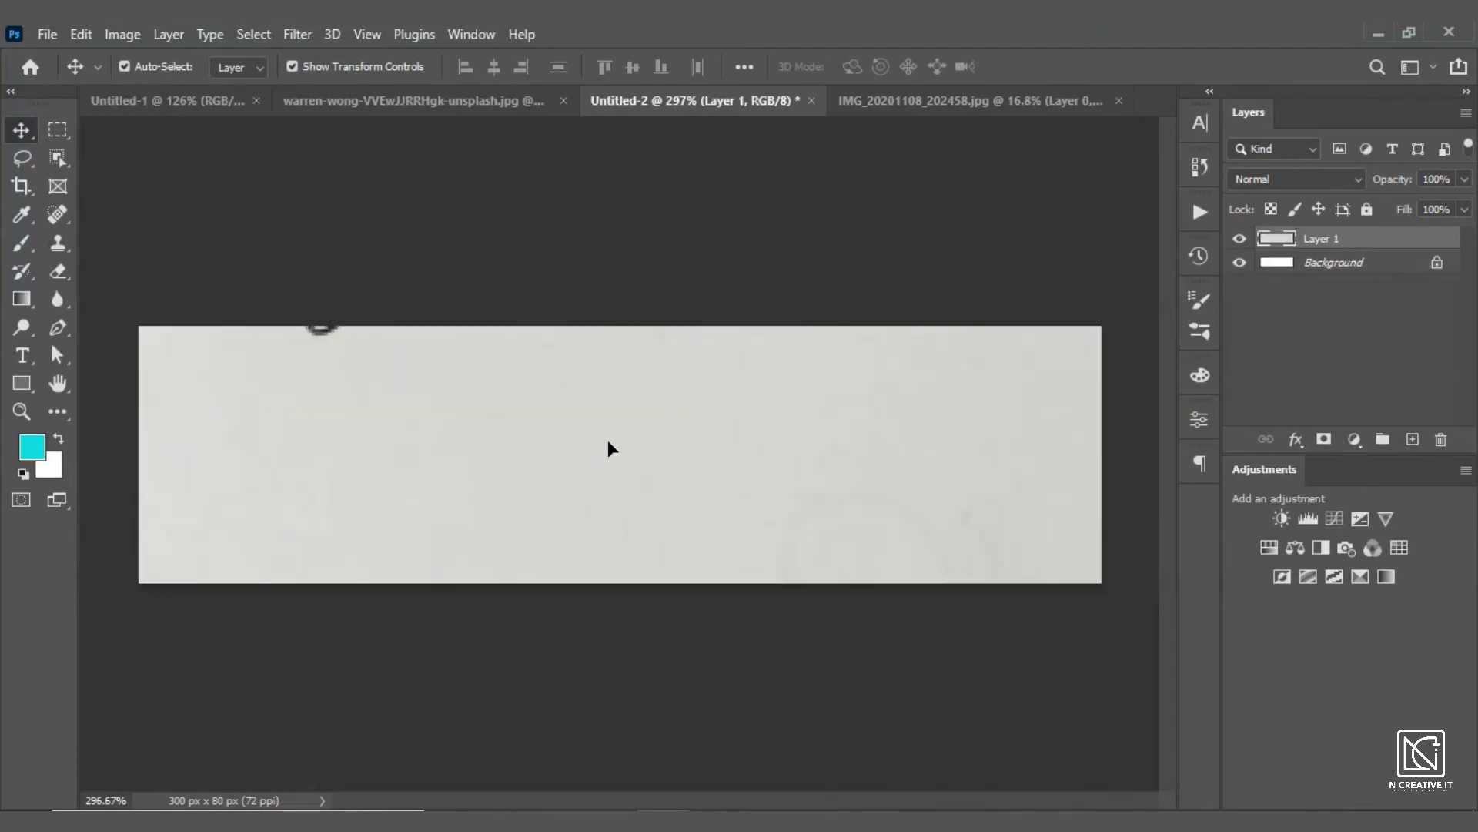
{"action": "scroll", "coordinate": [607, 441], "scroll_direction": "down", "scroll_amount": 5}
{"action": "scroll", "coordinate": [608, 447], "scroll_direction": "down", "scroll_amount": 1}
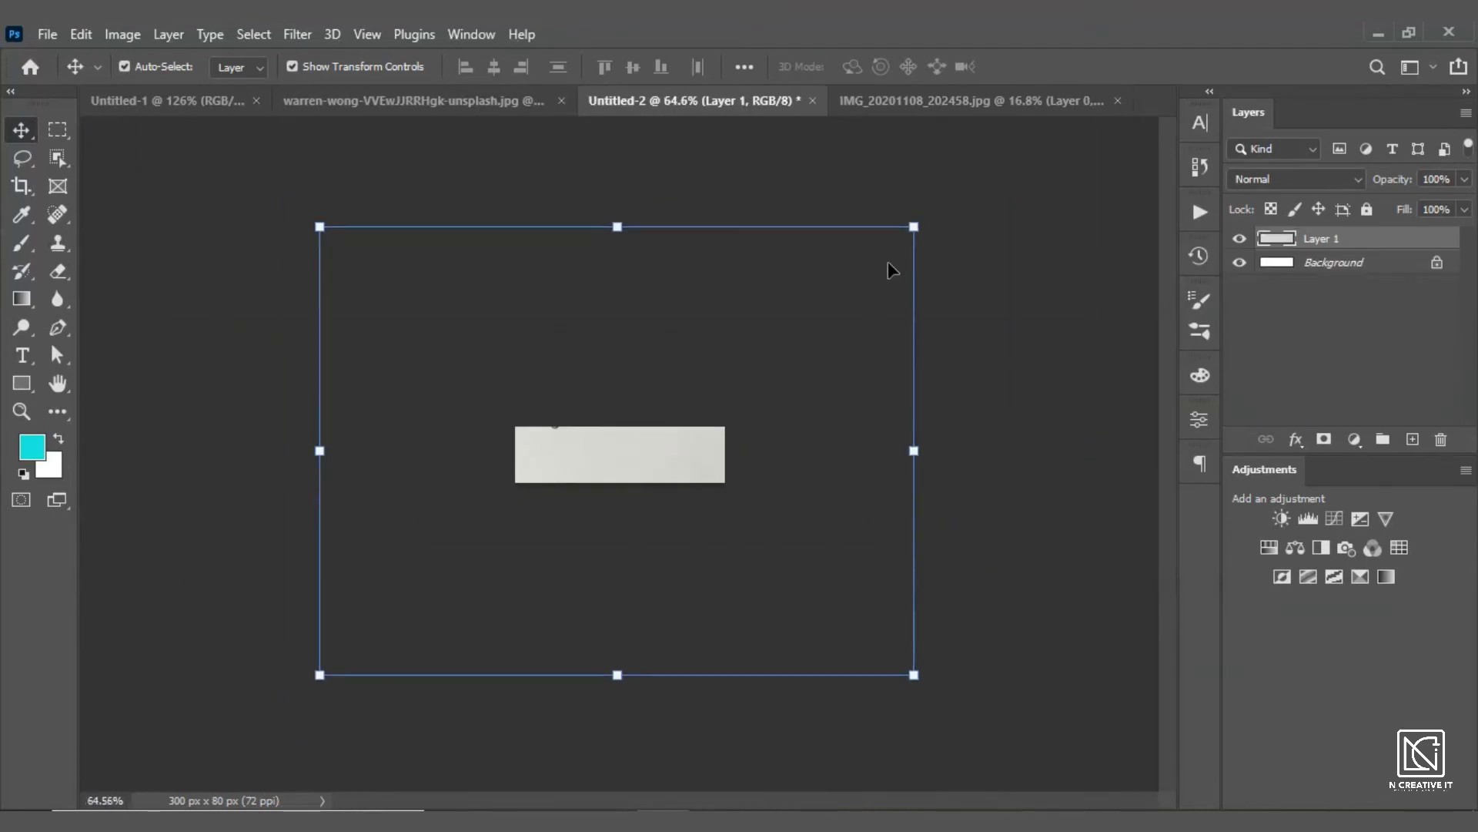
{"action": "left_click_drag", "start_coordinate": [914, 228], "coordinate": [815, 312]}
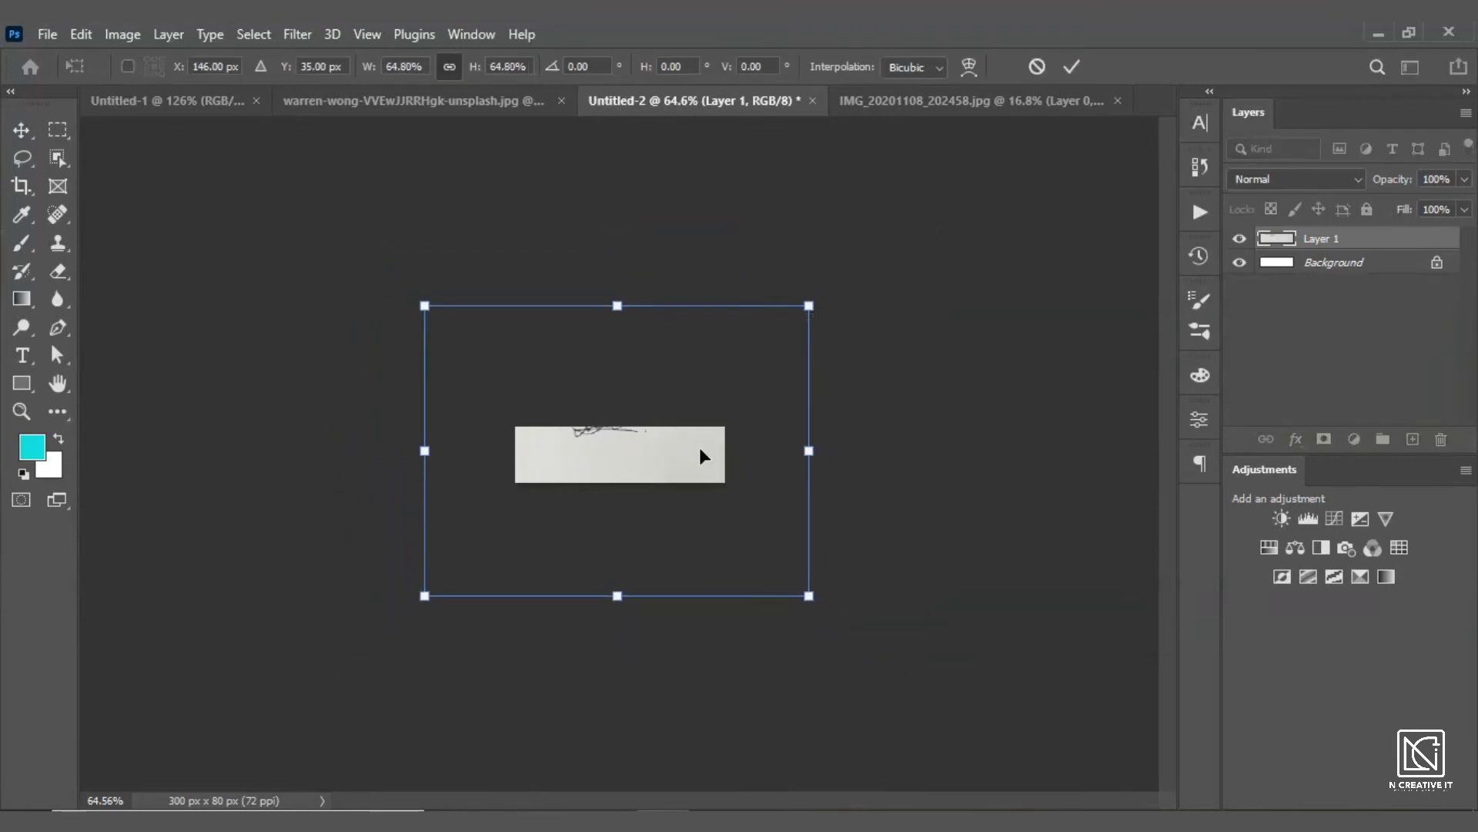
{"action": "scroll", "coordinate": [701, 454], "scroll_direction": "up", "scroll_amount": 2}
{"action": "left_click_drag", "start_coordinate": [637, 512], "coordinate": [611, 462]}
{"action": "scroll", "coordinate": [626, 456], "scroll_direction": "up", "scroll_amount": 2}
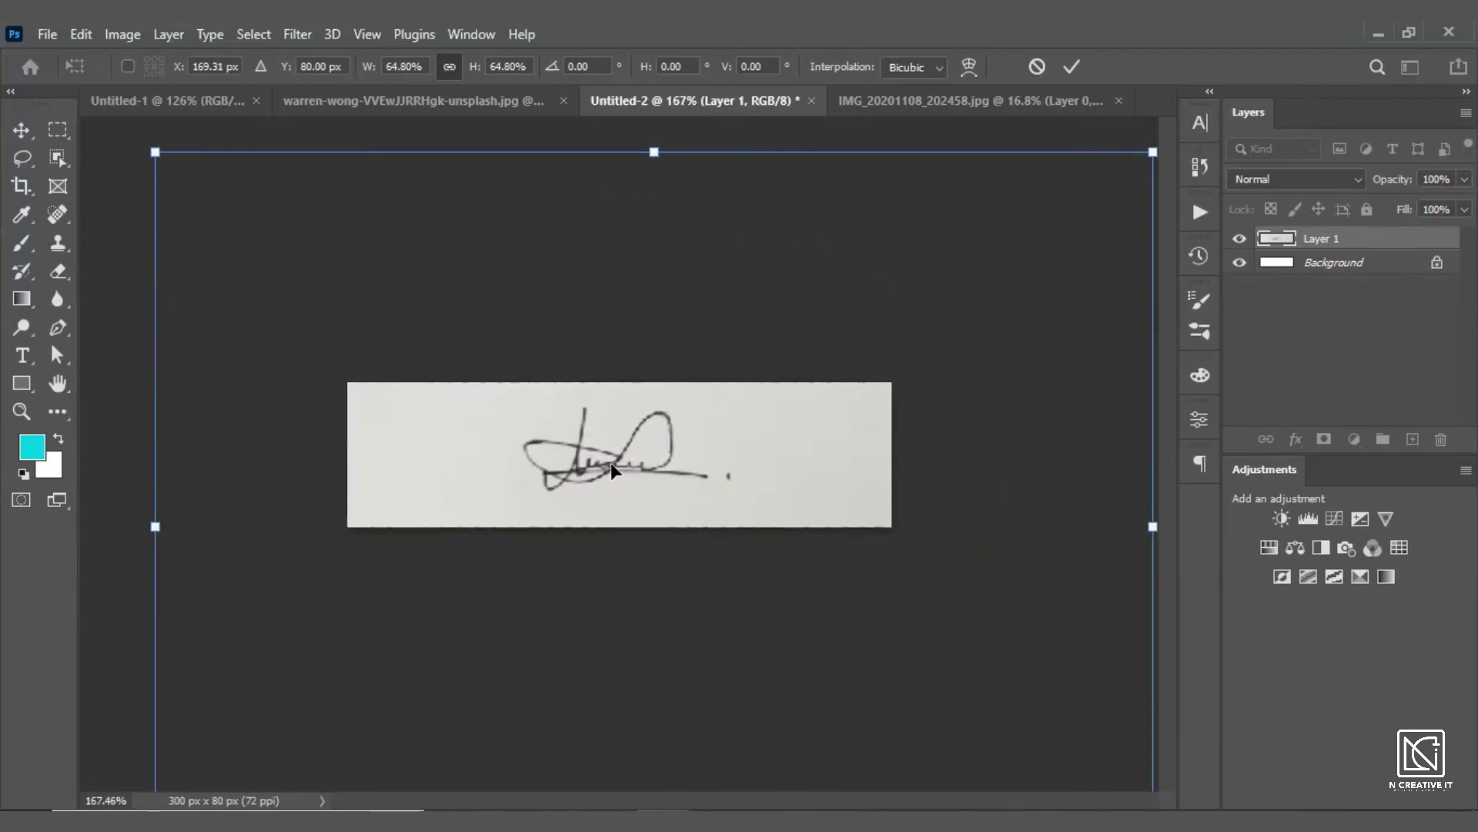
{"action": "left_click", "coordinate": [1072, 67]}
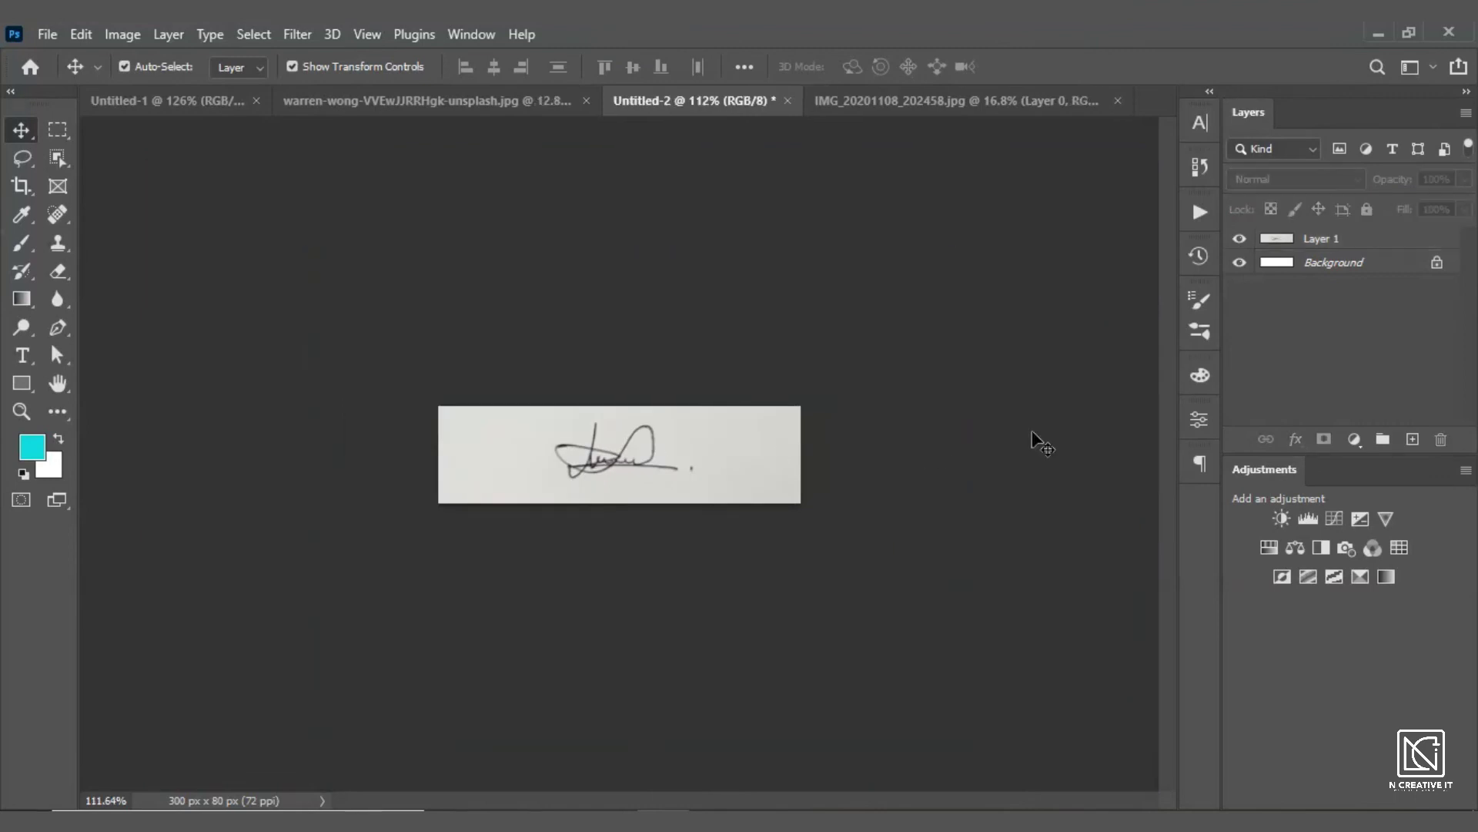
{"action": "scroll", "coordinate": [693, 470], "scroll_direction": "up", "scroll_amount": 3}
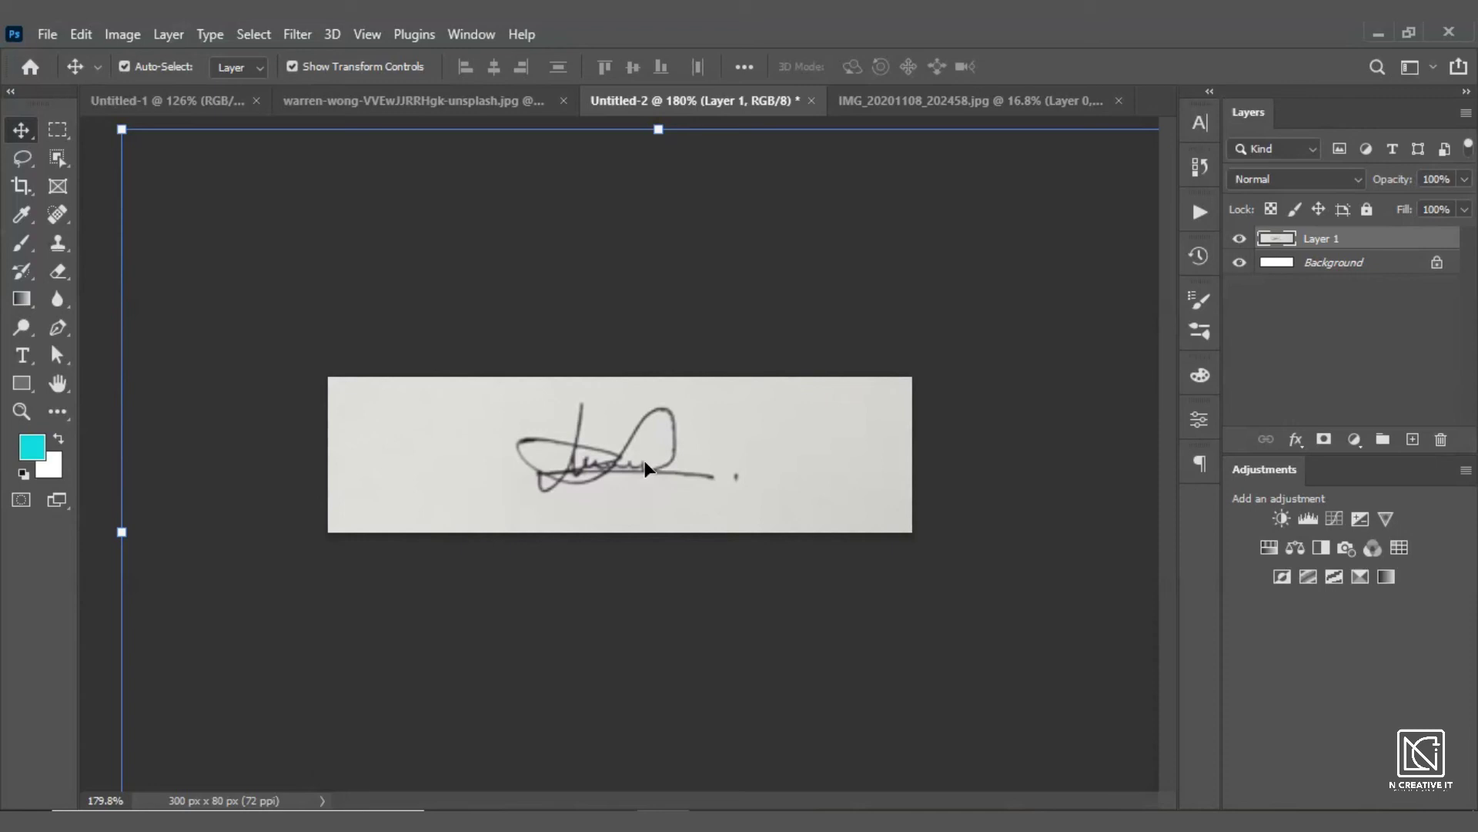
Step: Brighten the signature's midtones by raising the RGB curve in a Curves adjustment
{"action": "key", "text": "ctrl+m"}
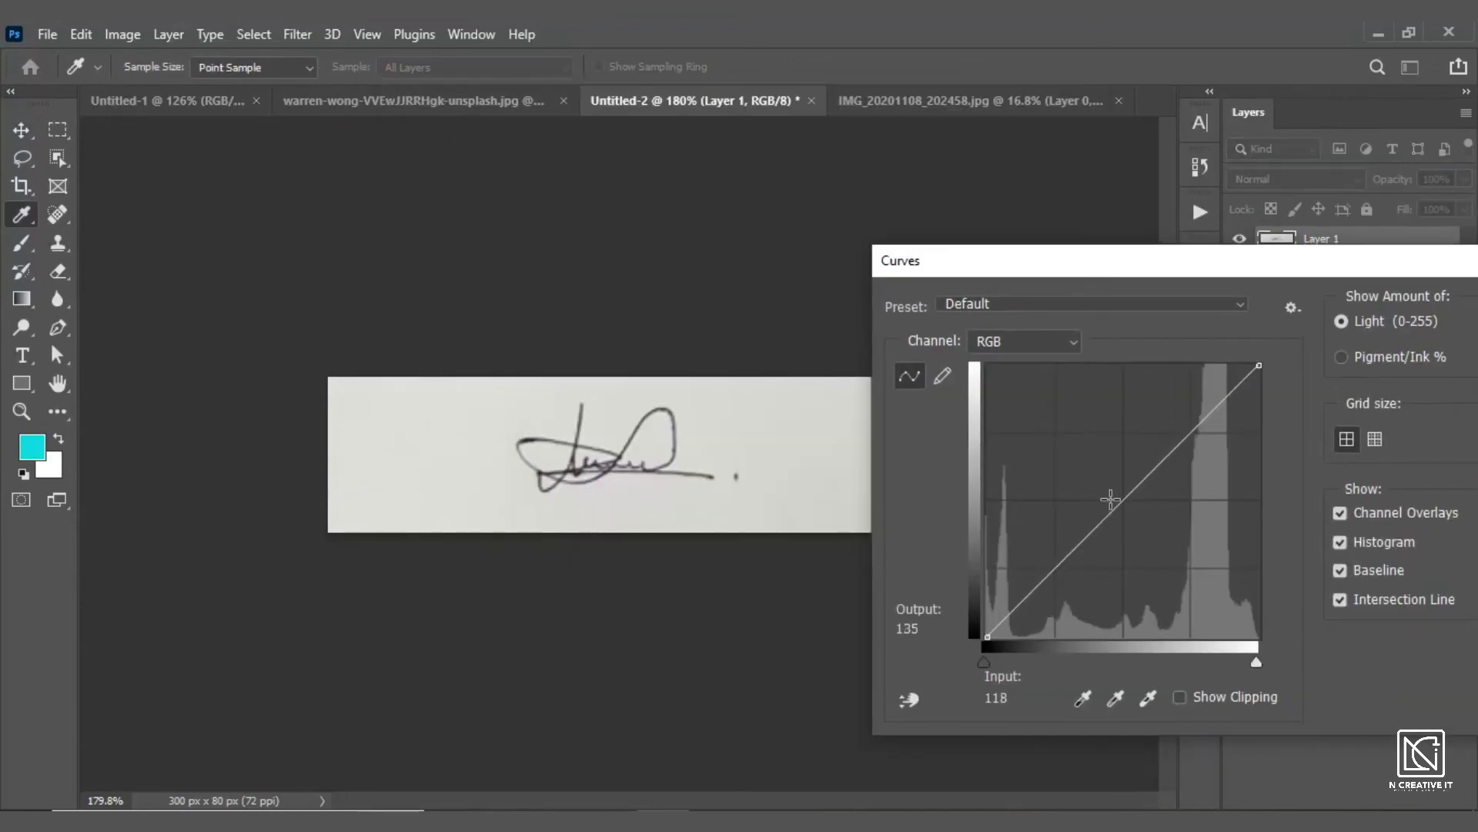
{"action": "left_click_drag", "start_coordinate": [1114, 508], "coordinate": [1108, 482]}
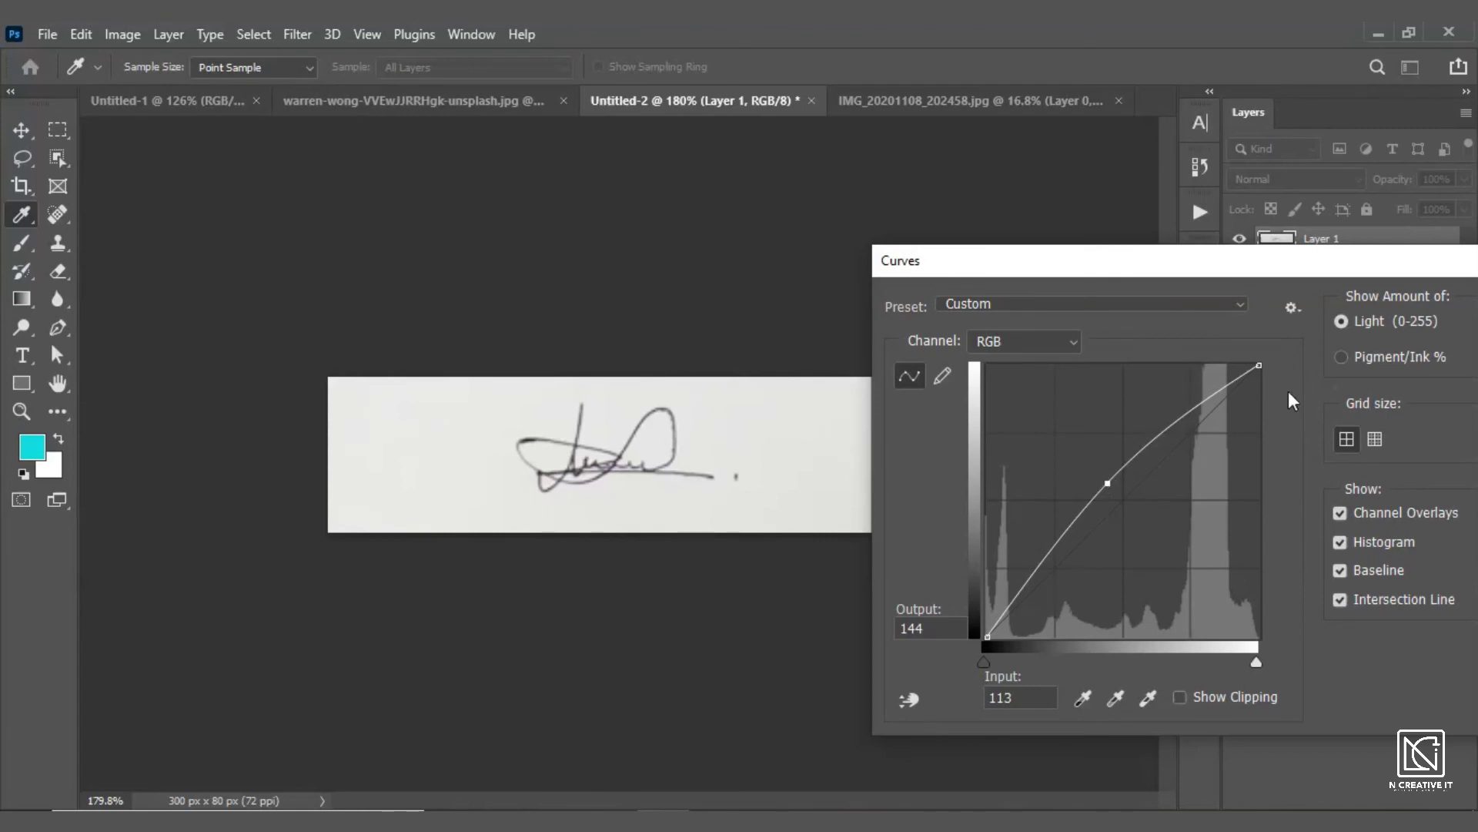
{"action": "left_click_drag", "start_coordinate": [1191, 261], "coordinate": [904, 261]}
{"action": "left_click", "coordinate": [1271, 308]}
Step: Zoom out to the whole document and dismiss the transform box around the signature
{"action": "key", "text": "v"}
{"action": "scroll", "coordinate": [664, 469], "scroll_direction": "down", "scroll_amount": 5}
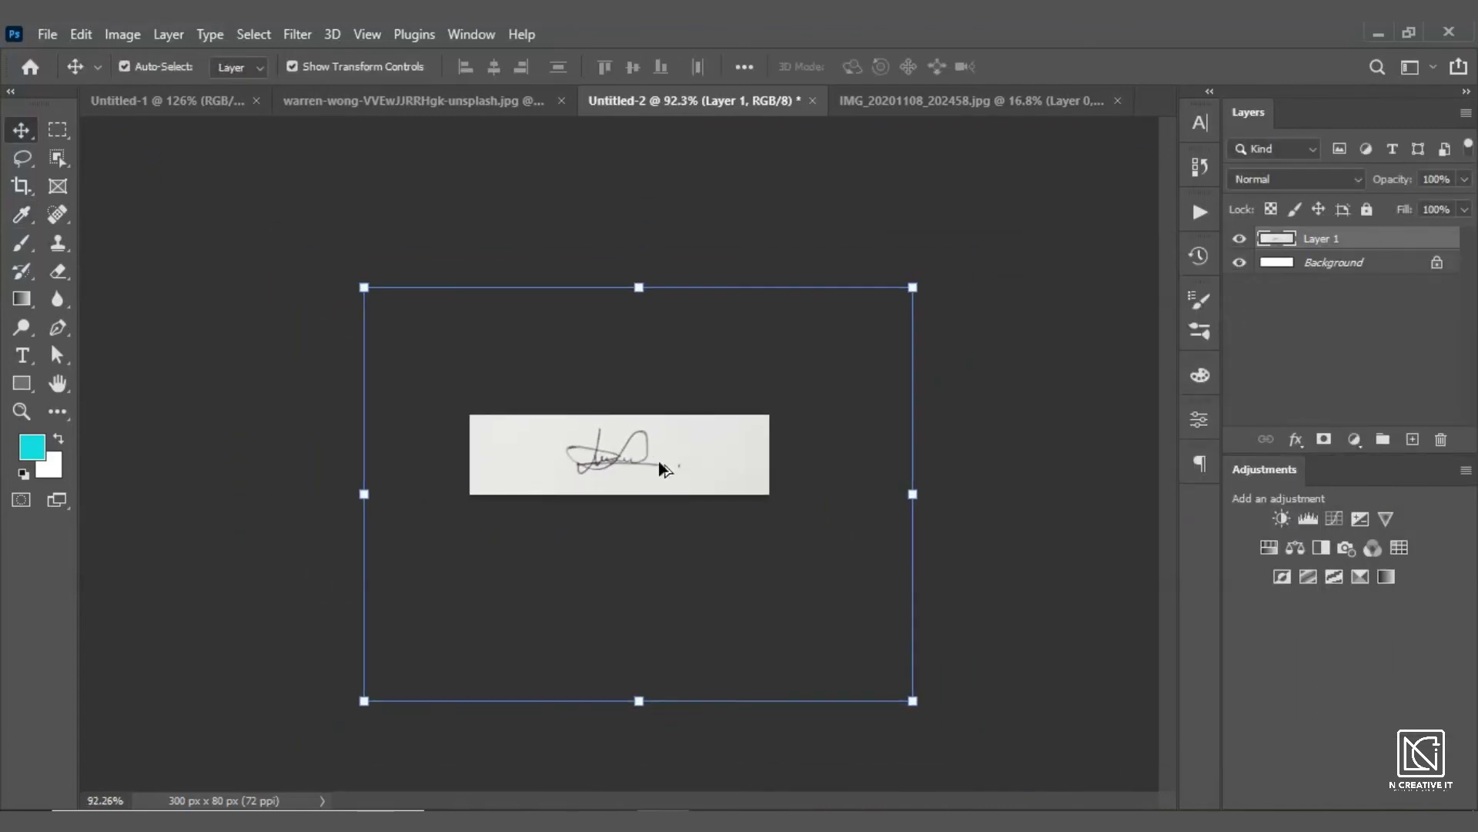
{"action": "scroll", "coordinate": [660, 462], "scroll_direction": "up", "scroll_amount": 2}
{"action": "left_click", "coordinate": [1078, 429]}
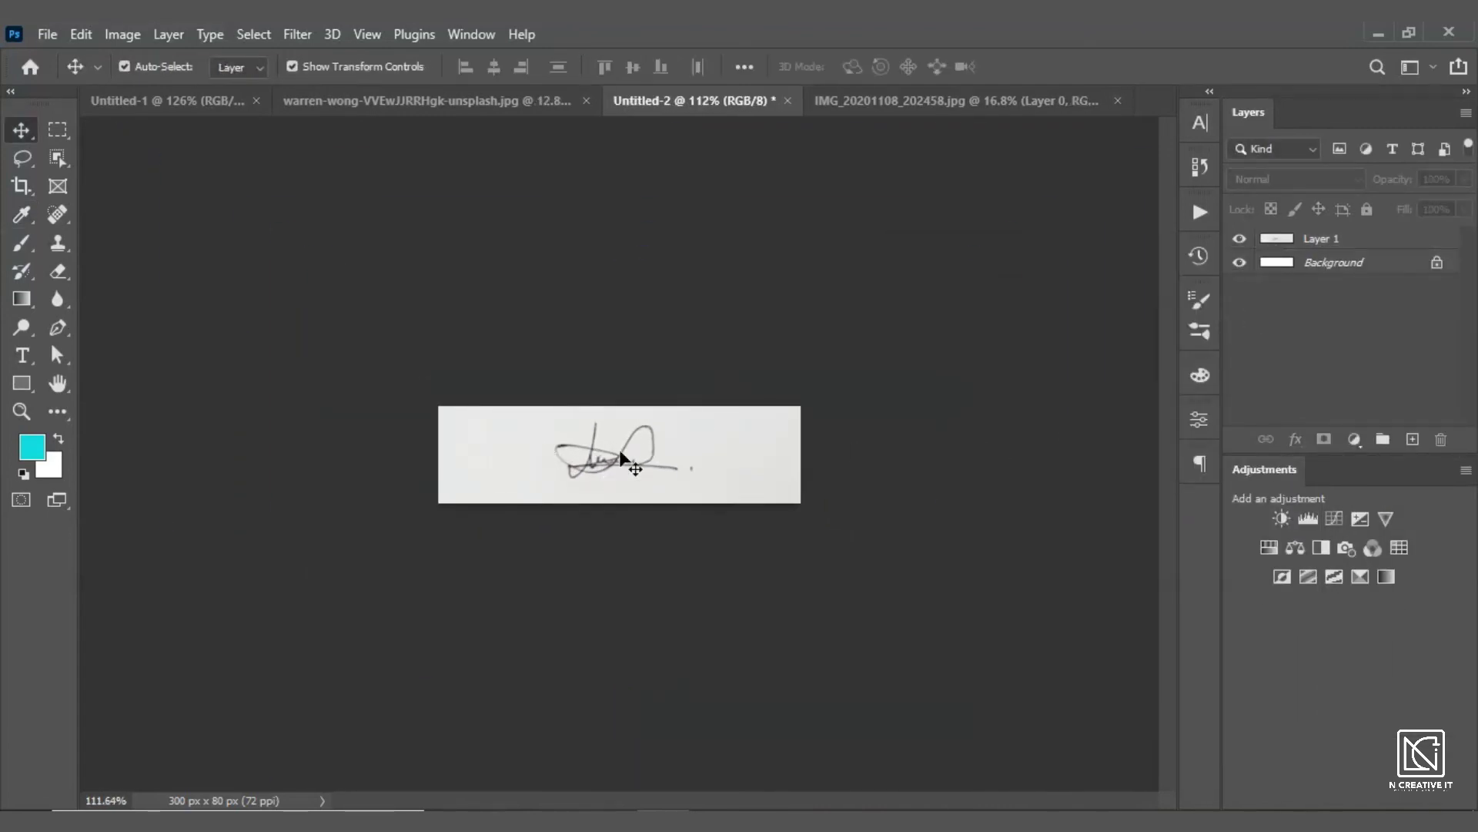
Step: Start a Save As to the local computer with JPEG as the file format
{"action": "left_click", "coordinate": [47, 34]}
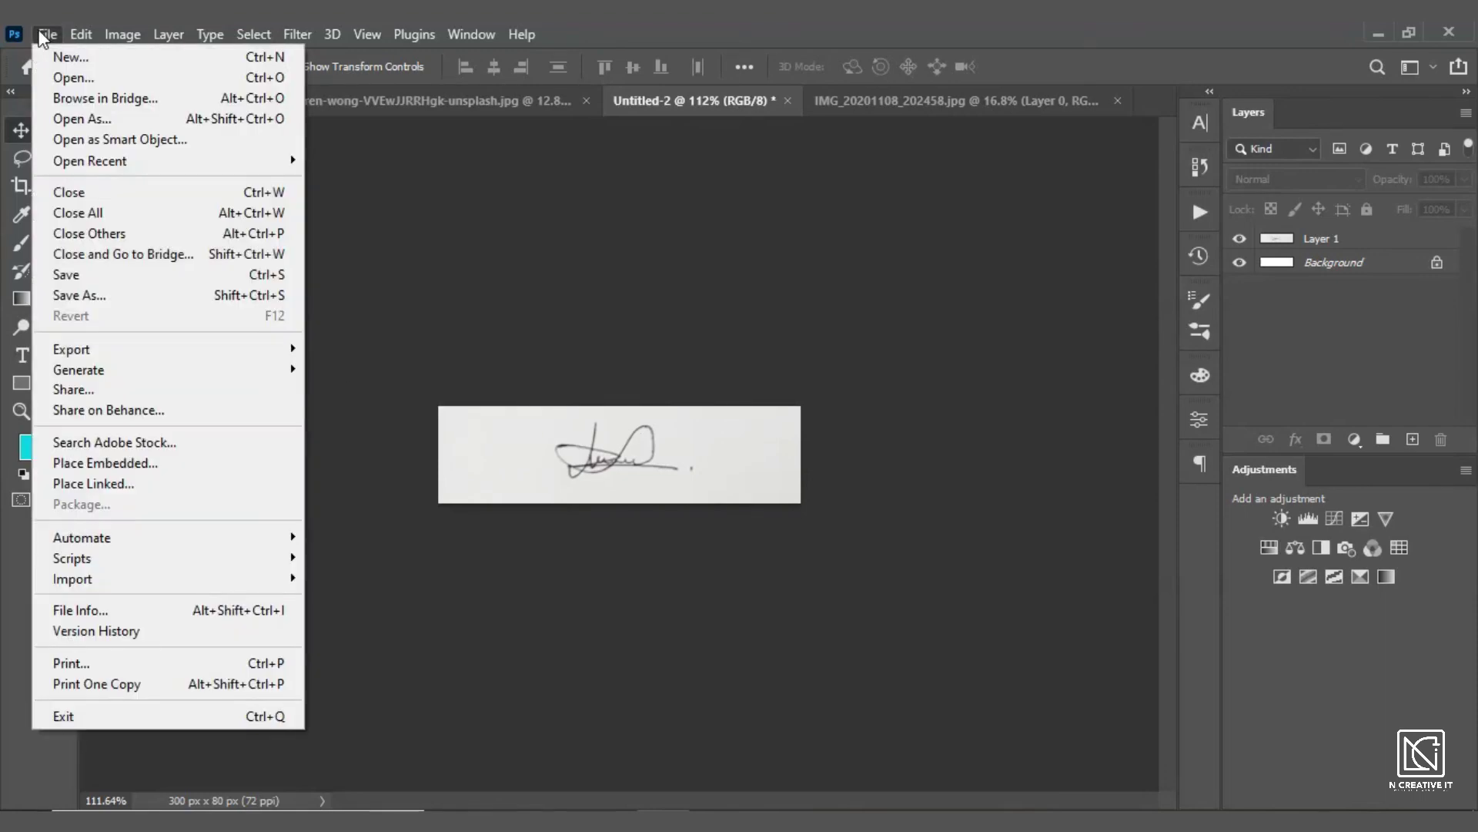
{"action": "left_click", "coordinate": [100, 296]}
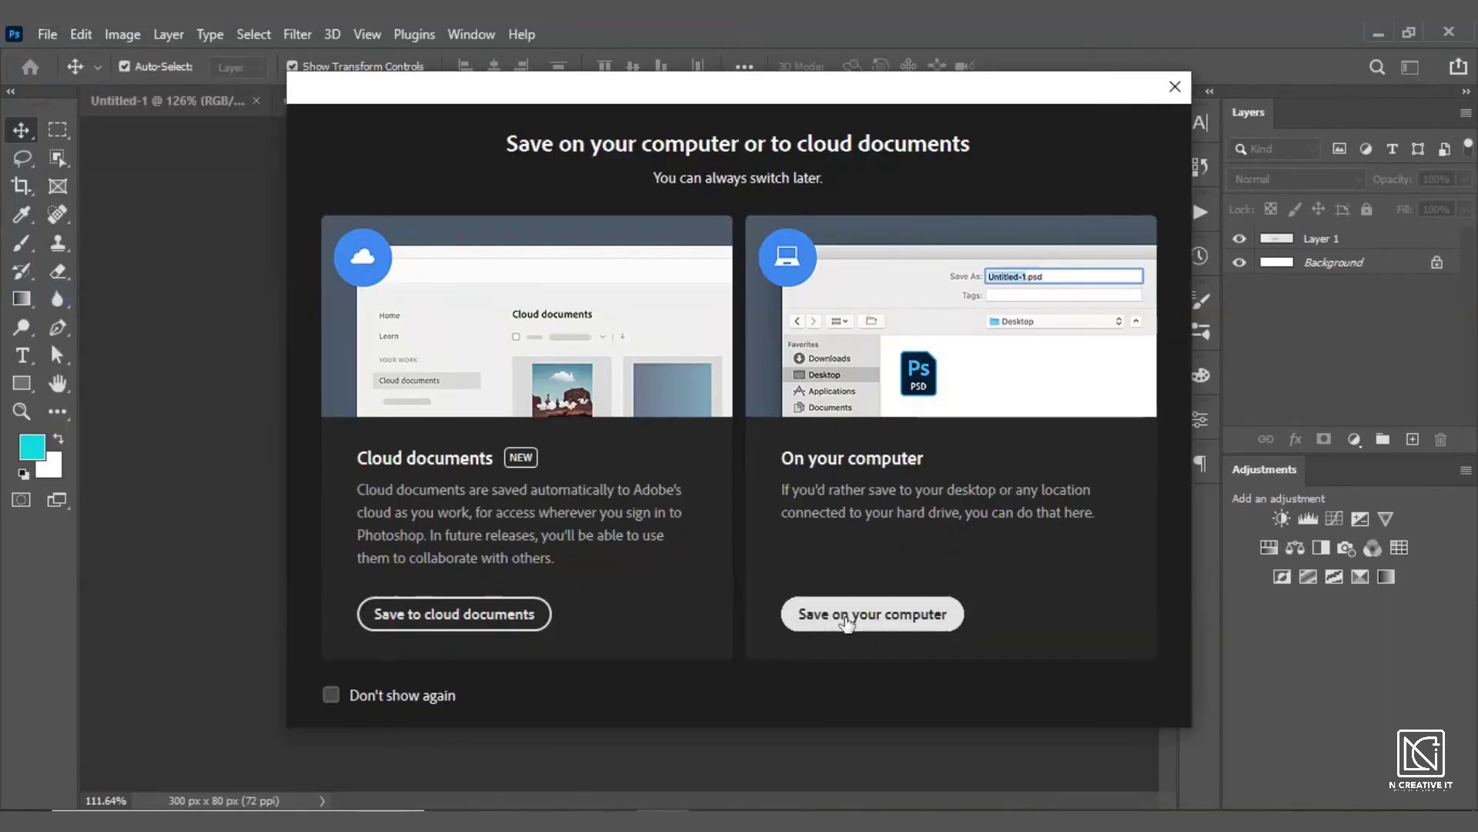
{"action": "left_click", "coordinate": [839, 617]}
{"action": "left_click", "coordinate": [354, 463]}
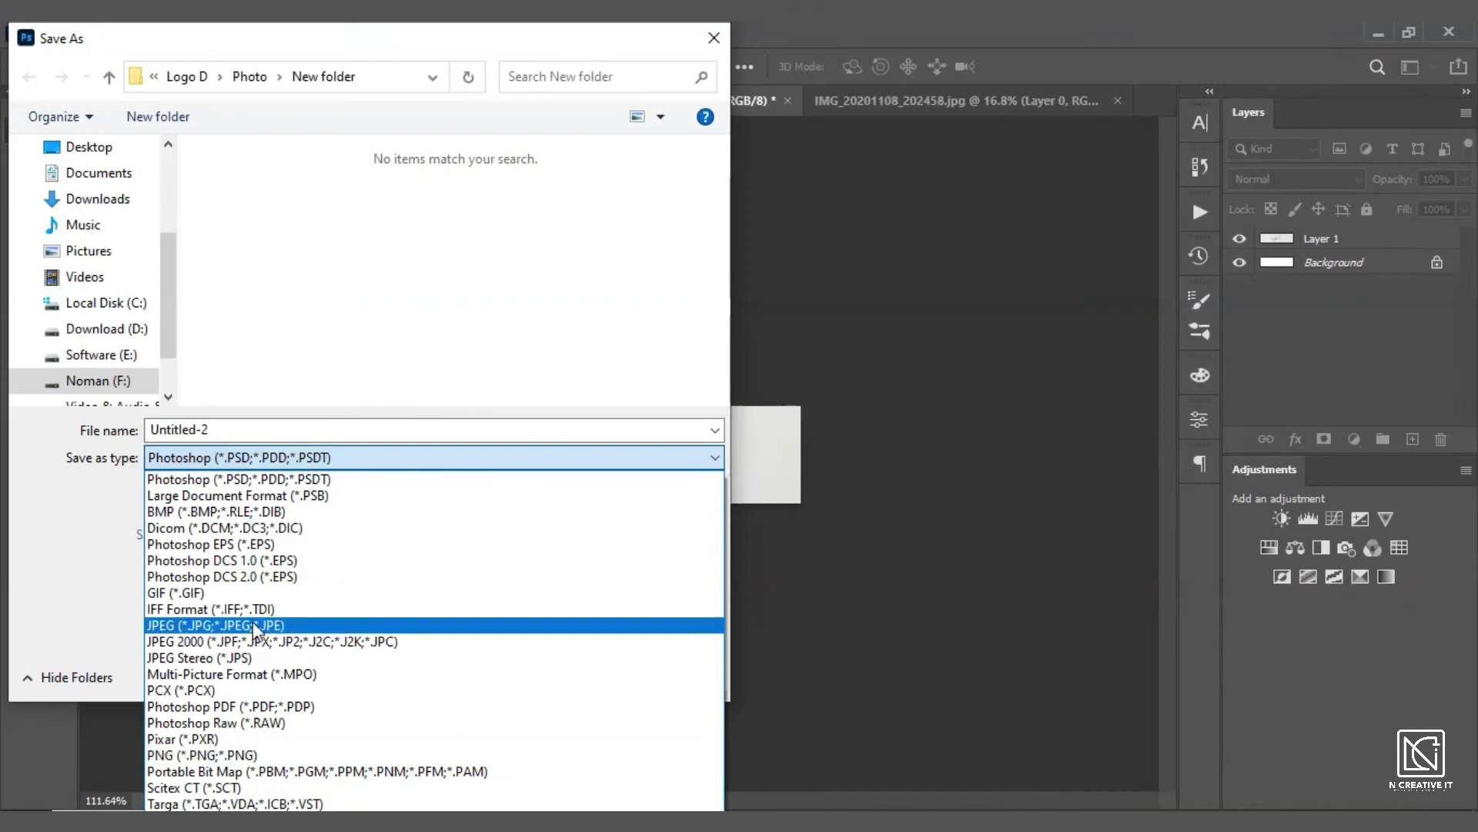
{"action": "left_click", "coordinate": [177, 627]}
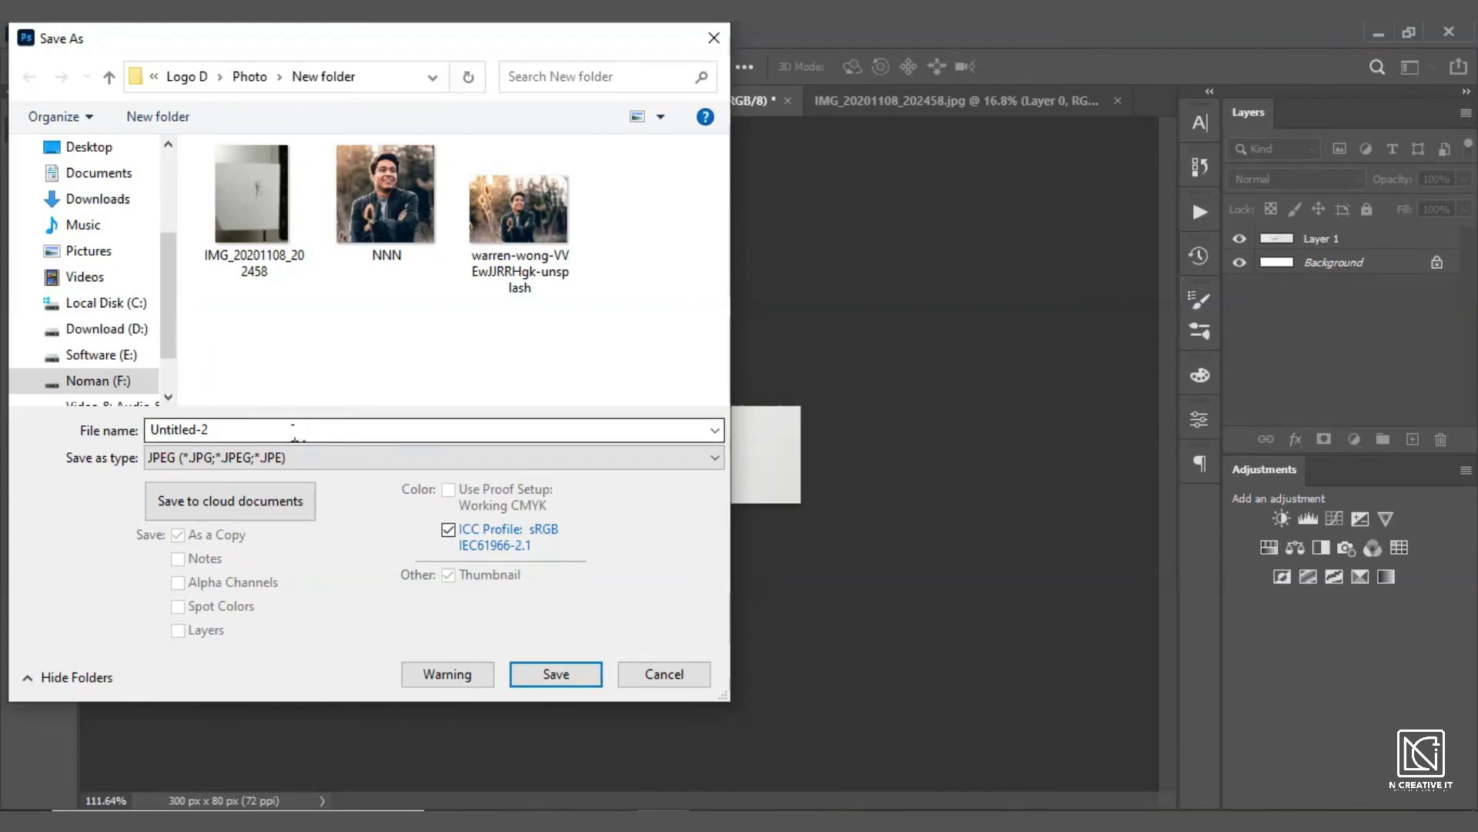
Step: Name the file 'NNN 2' and save it at JPEG quality 12 (Maximum)
{"action": "double_click", "coordinate": [270, 430]}
{"action": "type", "text": "NNN 2"}
{"action": "key", "text": "Return"}
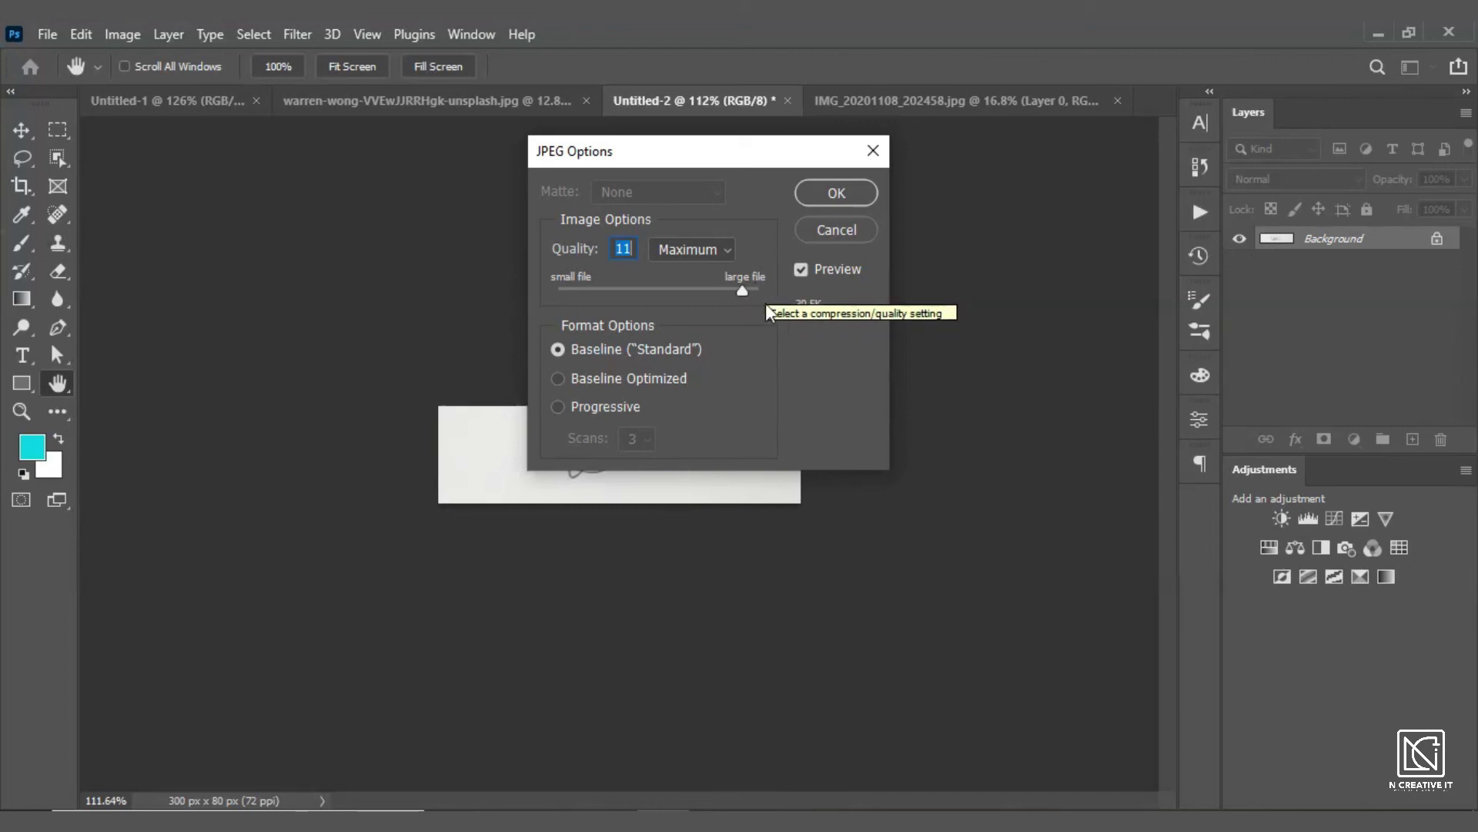
{"action": "left_click_drag", "start_coordinate": [741, 291], "coordinate": [843, 299]}
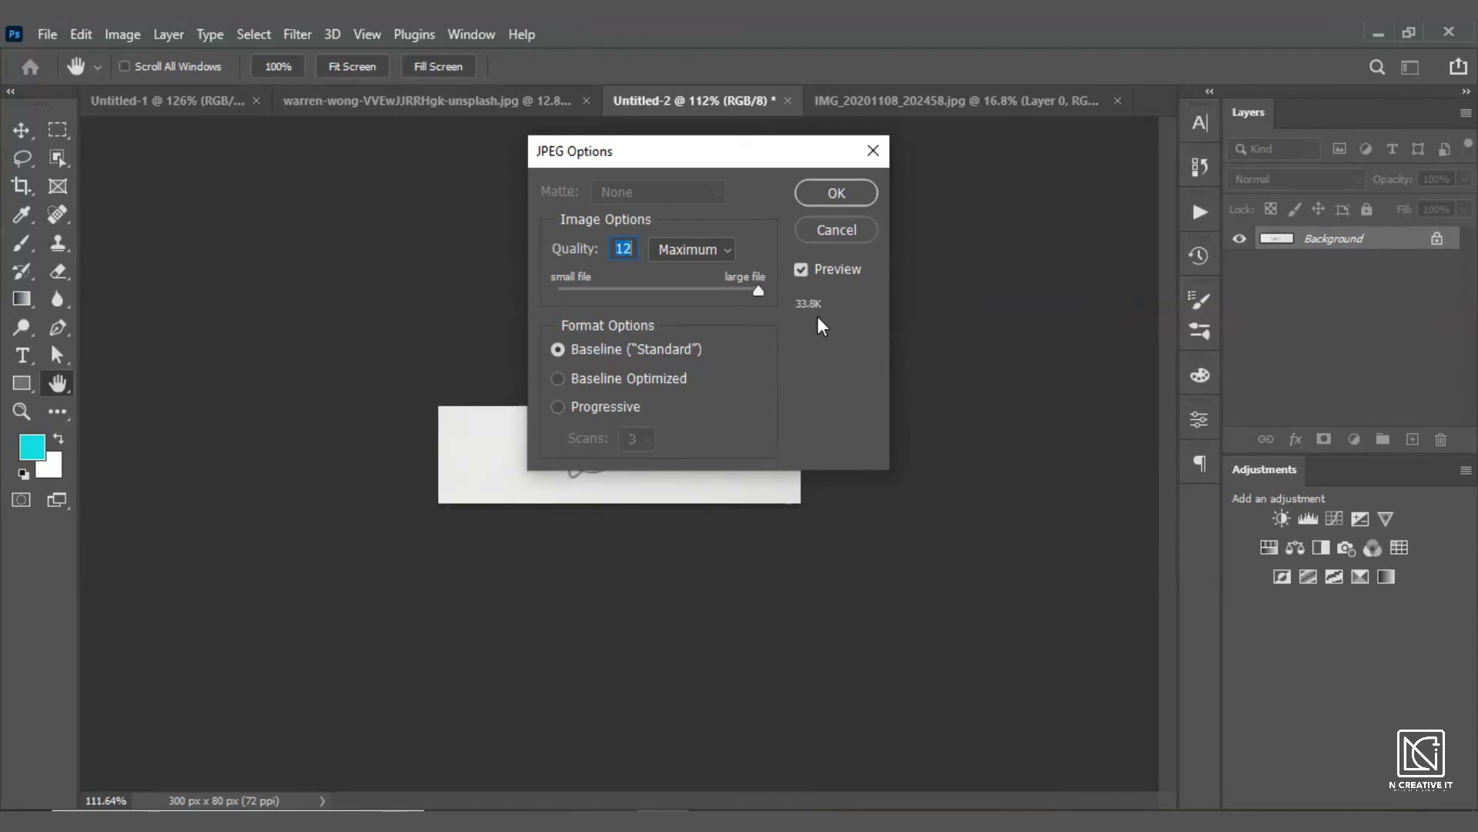
{"action": "left_click", "coordinate": [831, 201]}
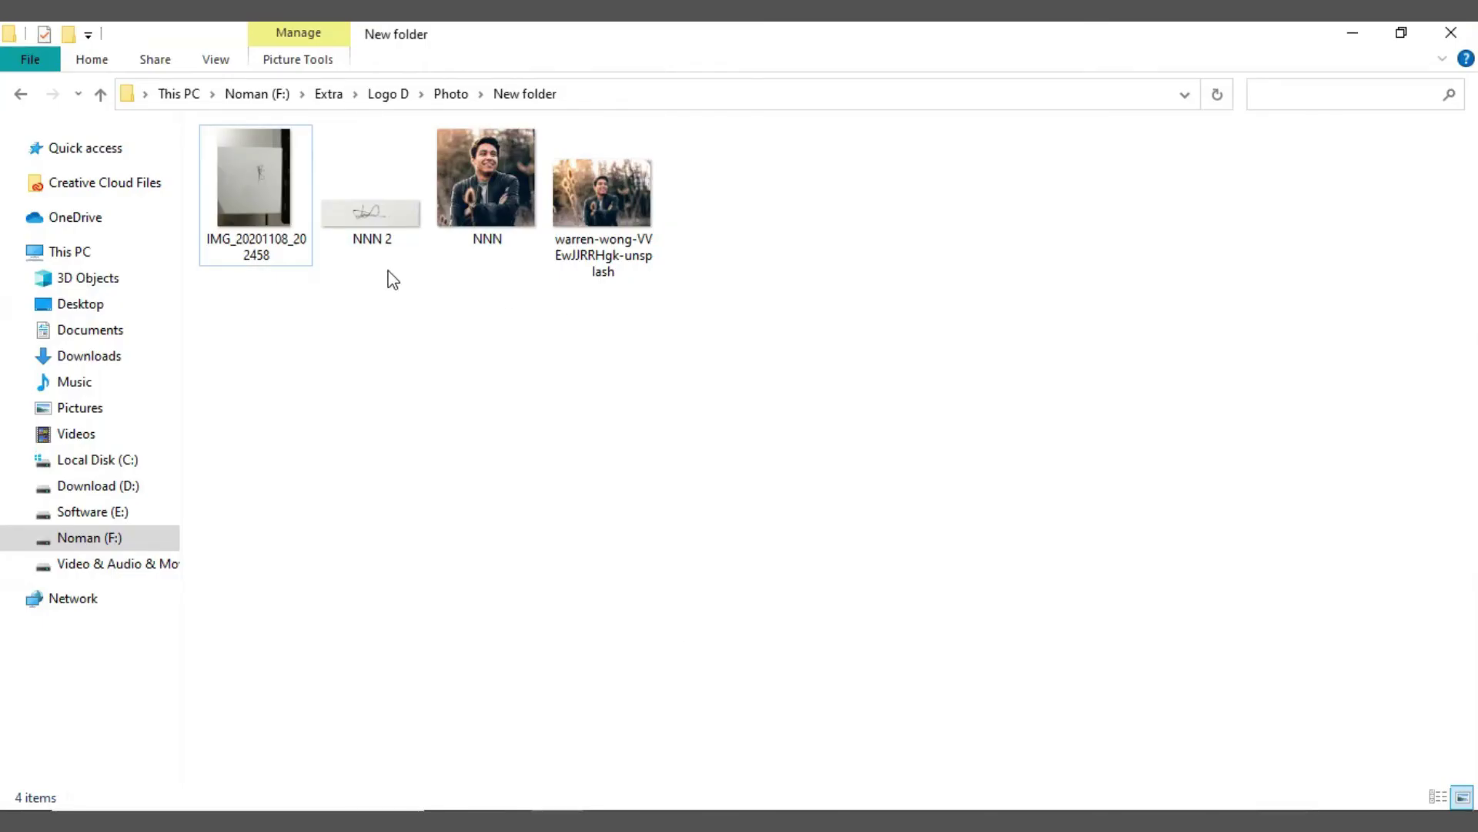
Step: Refresh the folder, view NNN 2 in Picasa Photo Viewer with zooming, then close the viewer
{"action": "right_click", "coordinate": [492, 315]}
{"action": "left_click", "coordinate": [551, 400]}
{"action": "double_click", "coordinate": [396, 240]}
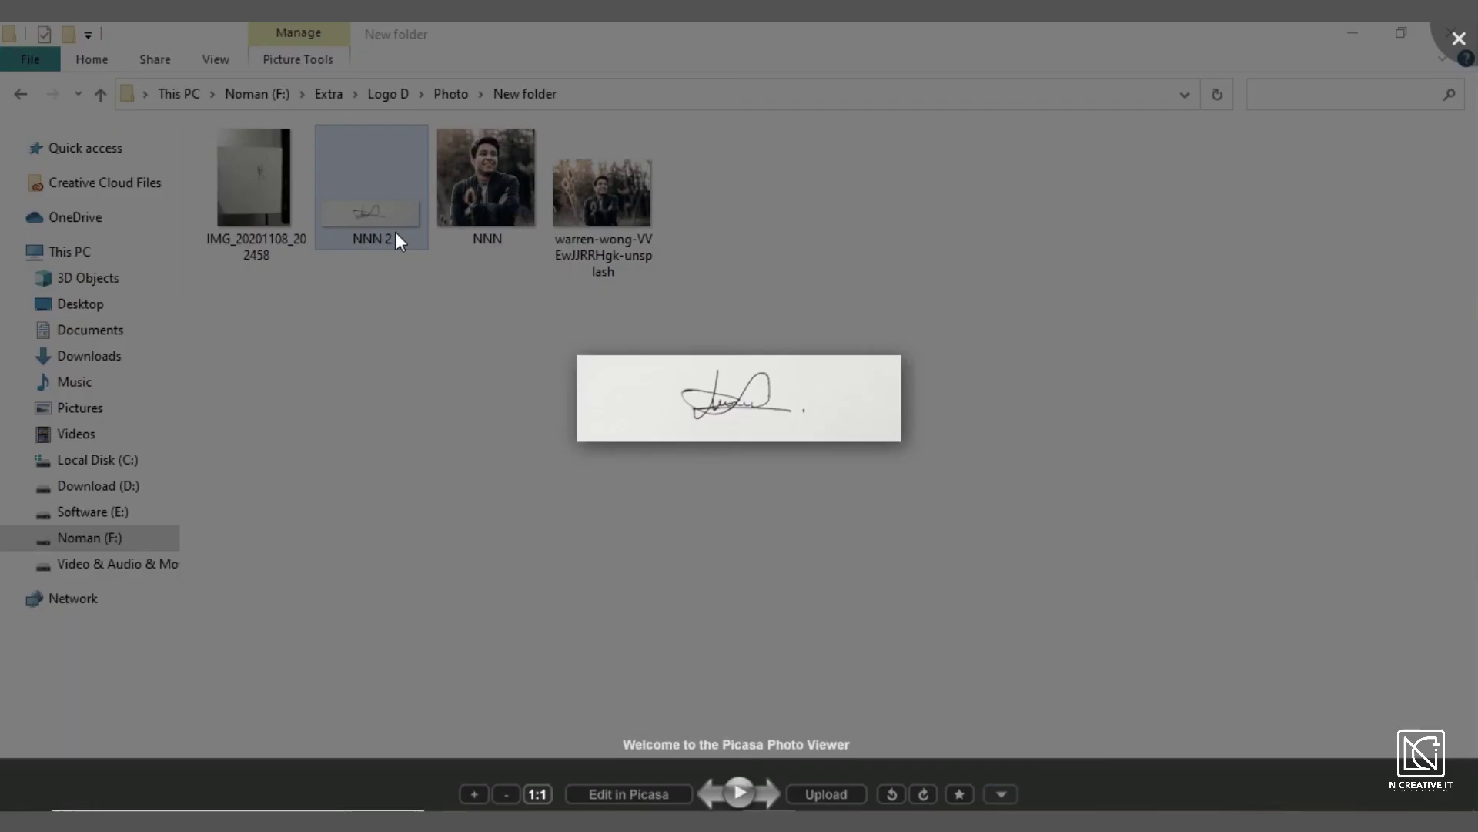
{"action": "scroll", "coordinate": [746, 400], "scroll_direction": "up", "scroll_amount": 2}
{"action": "scroll", "coordinate": [747, 393], "scroll_direction": "down", "scroll_amount": 1}
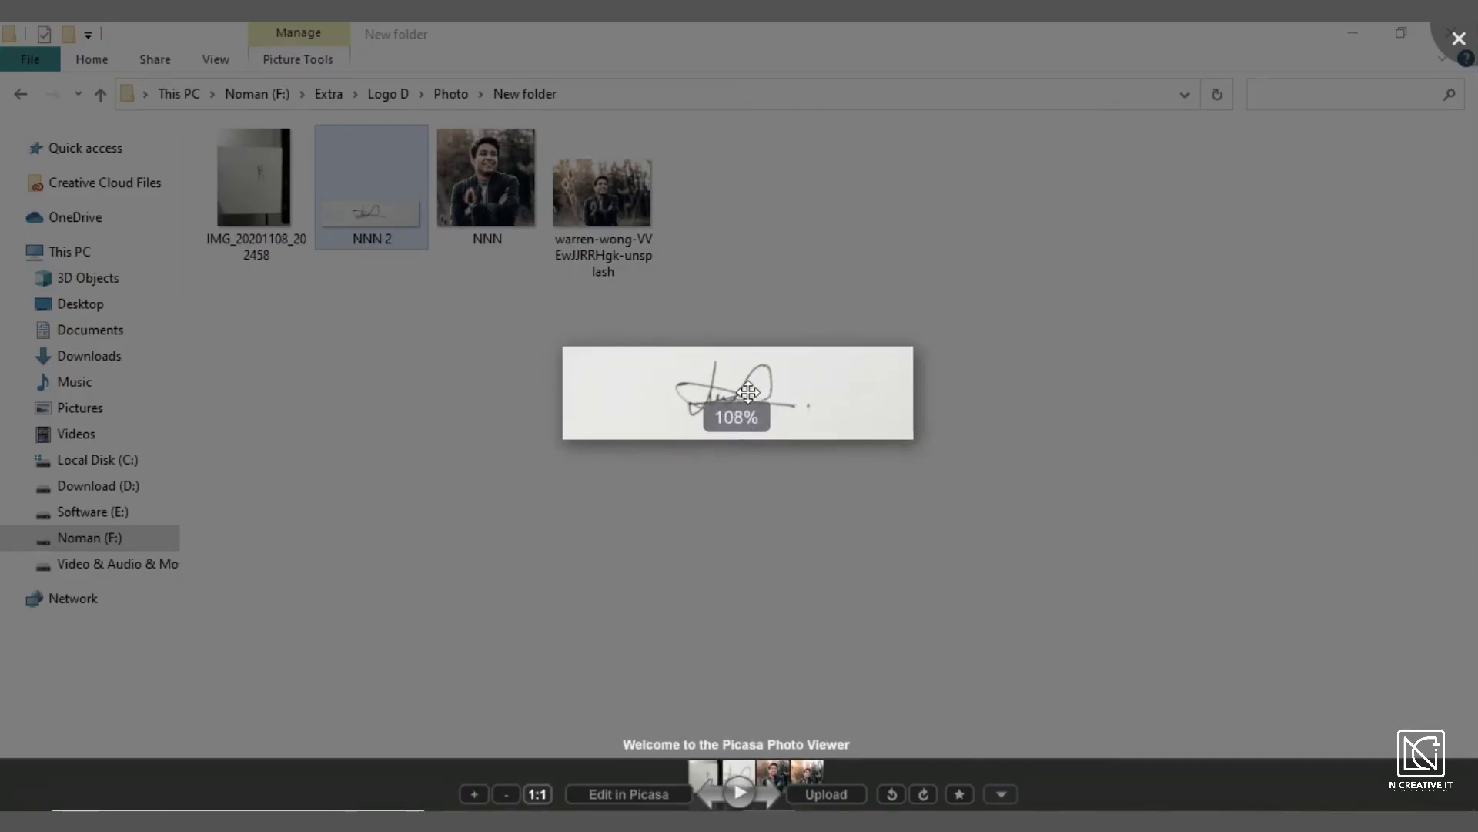
{"action": "scroll", "coordinate": [747, 393], "scroll_direction": "down", "scroll_amount": 1}
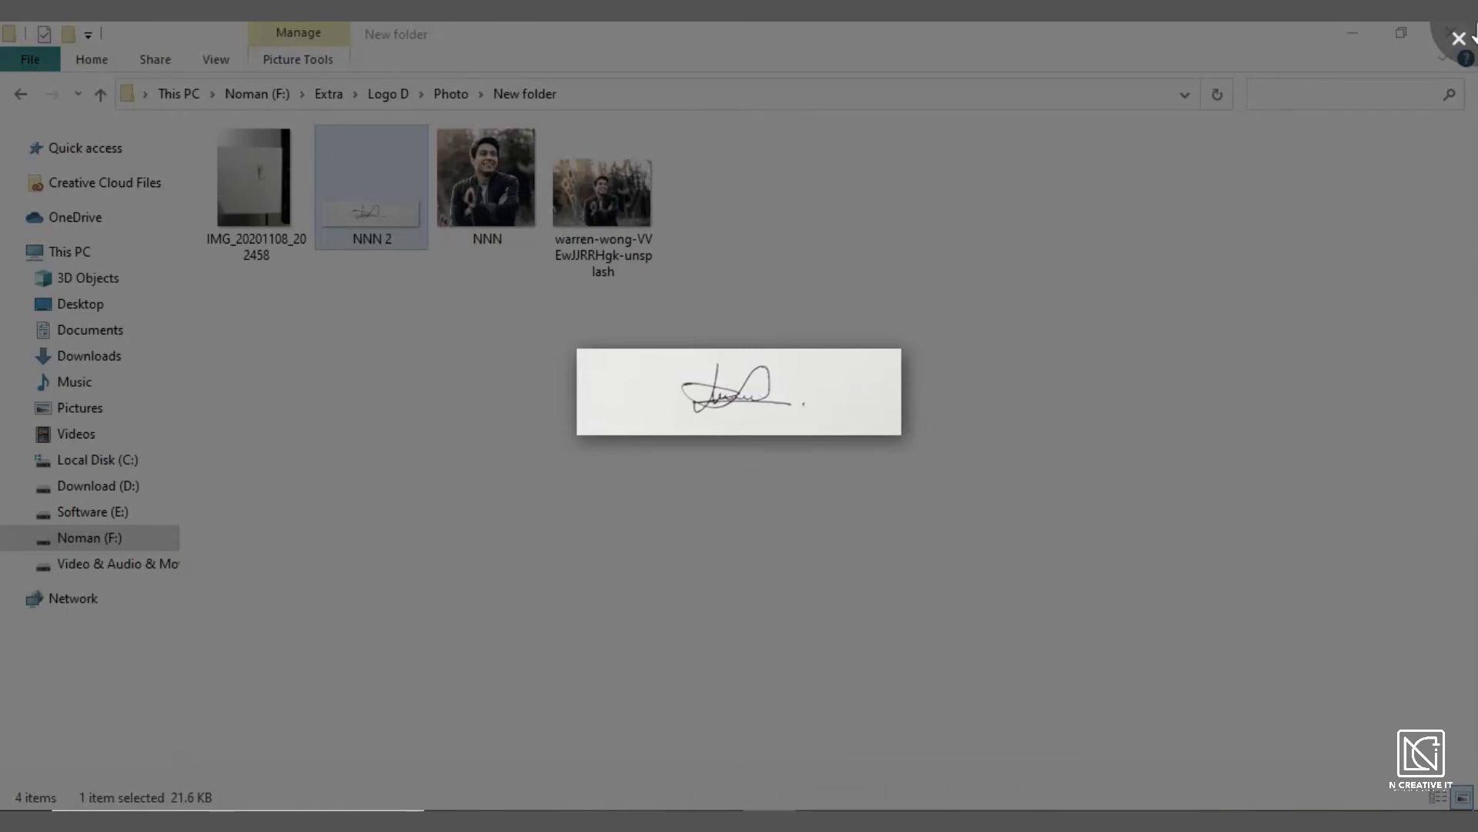
{"action": "left_click", "coordinate": [1472, 32]}
{"action": "right_click", "coordinate": [384, 201]}
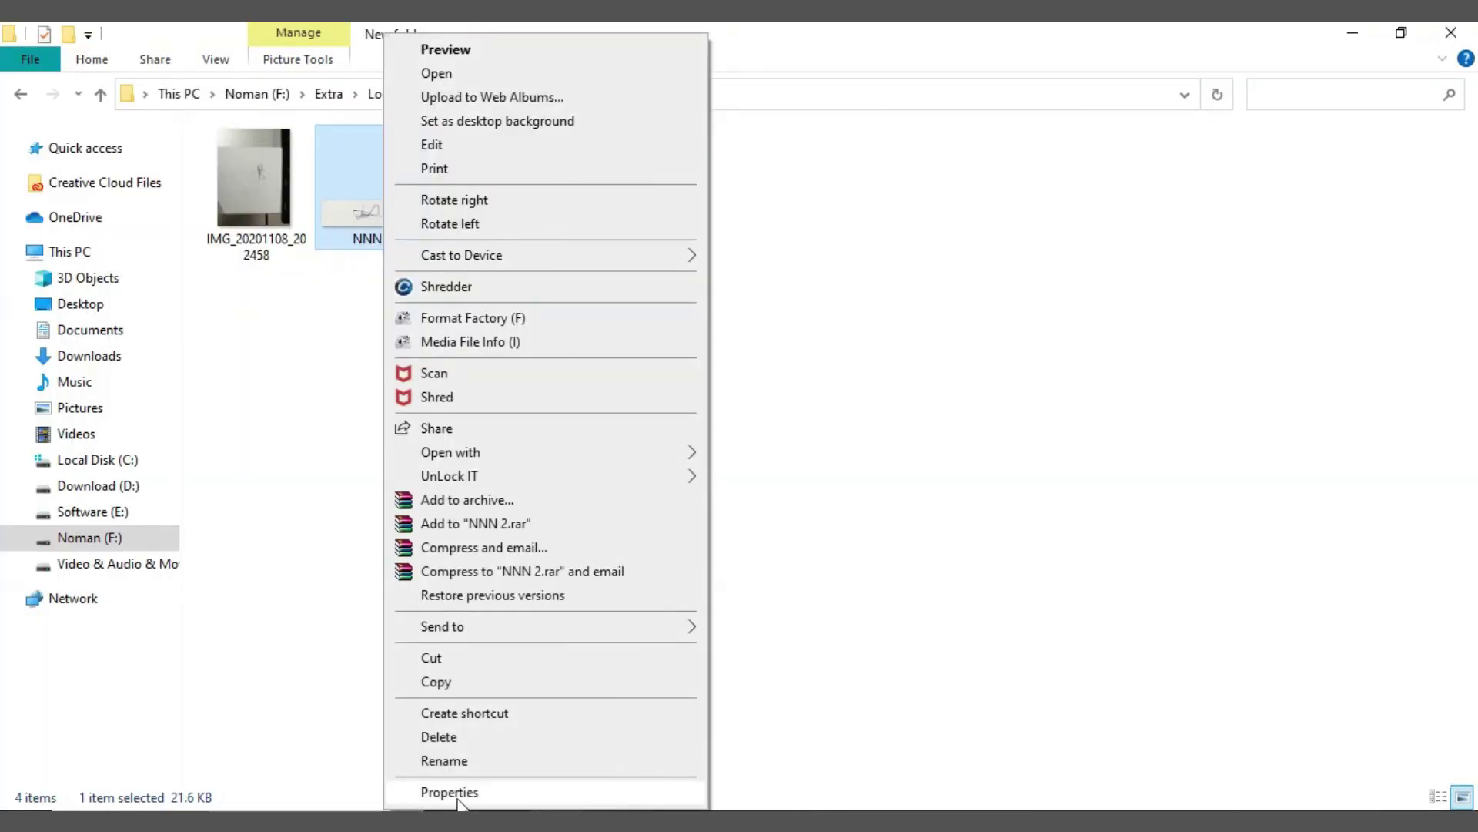
{"action": "left_click", "coordinate": [457, 795]}
{"action": "left_click", "coordinate": [530, 254]}
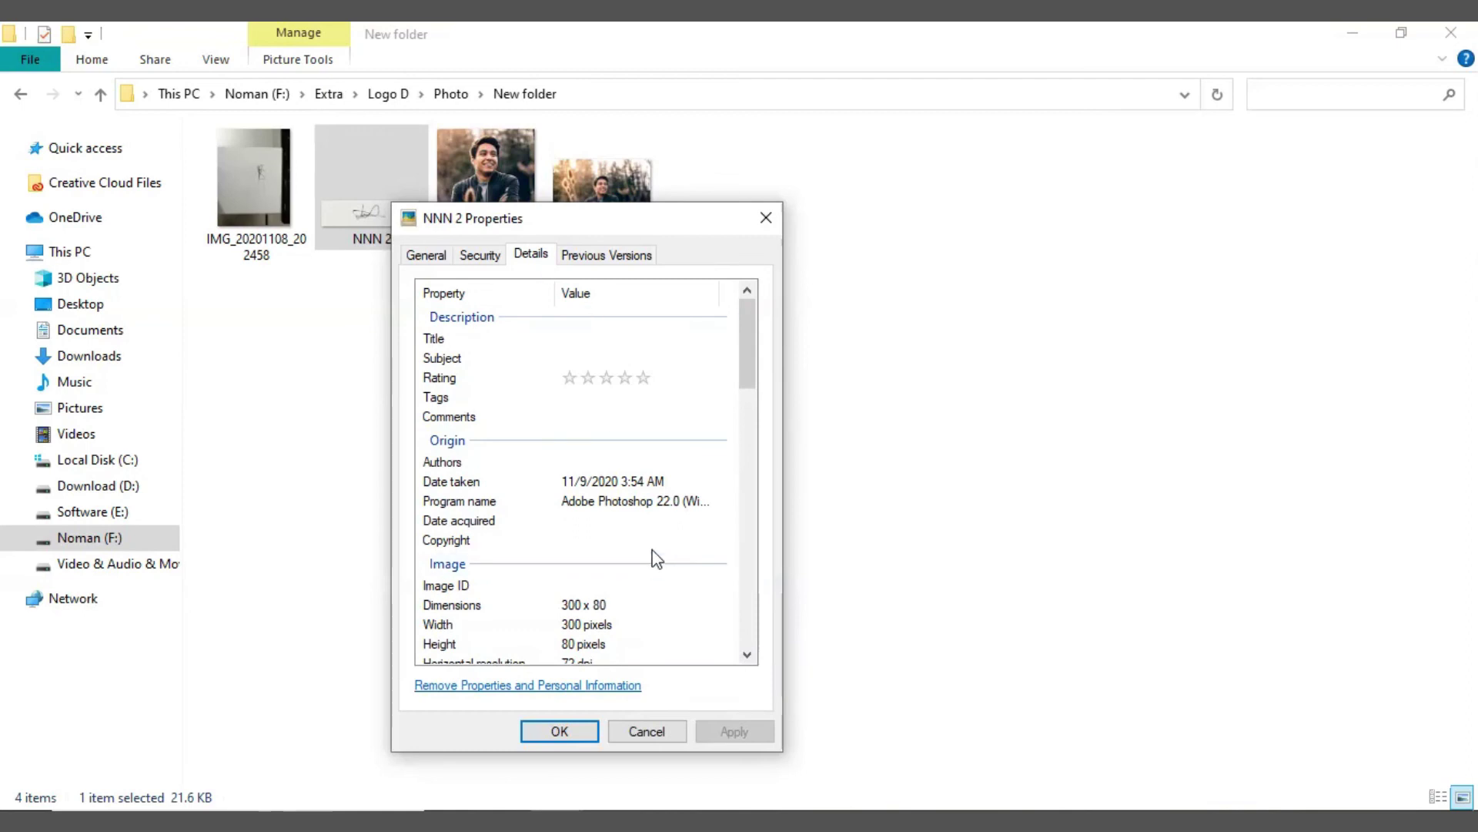
{"action": "scroll", "coordinate": [656, 558], "scroll_direction": "down", "scroll_amount": 4}
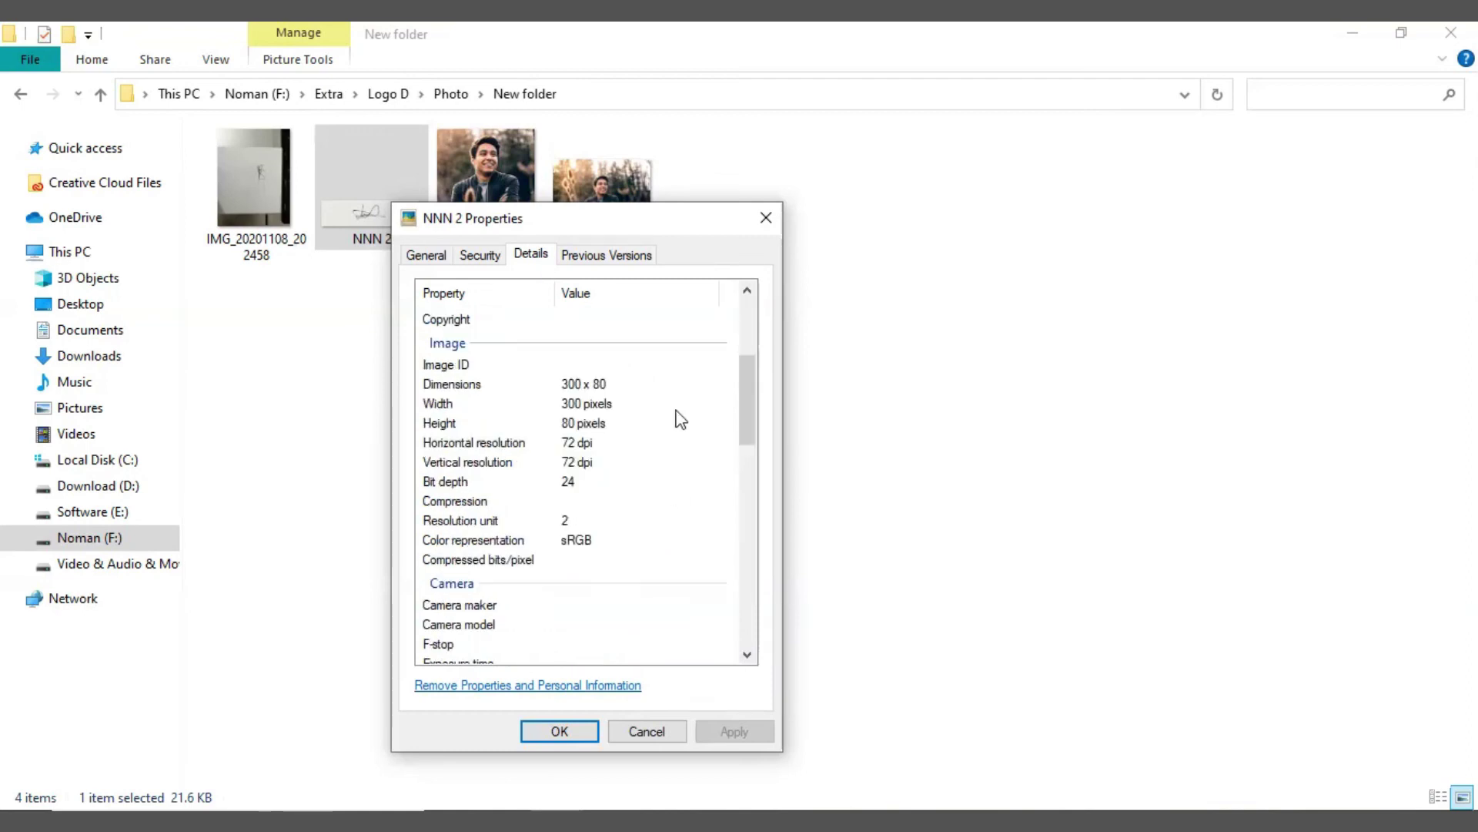
{"action": "left_click", "coordinate": [586, 404]}
{"action": "left_click", "coordinate": [581, 422]}
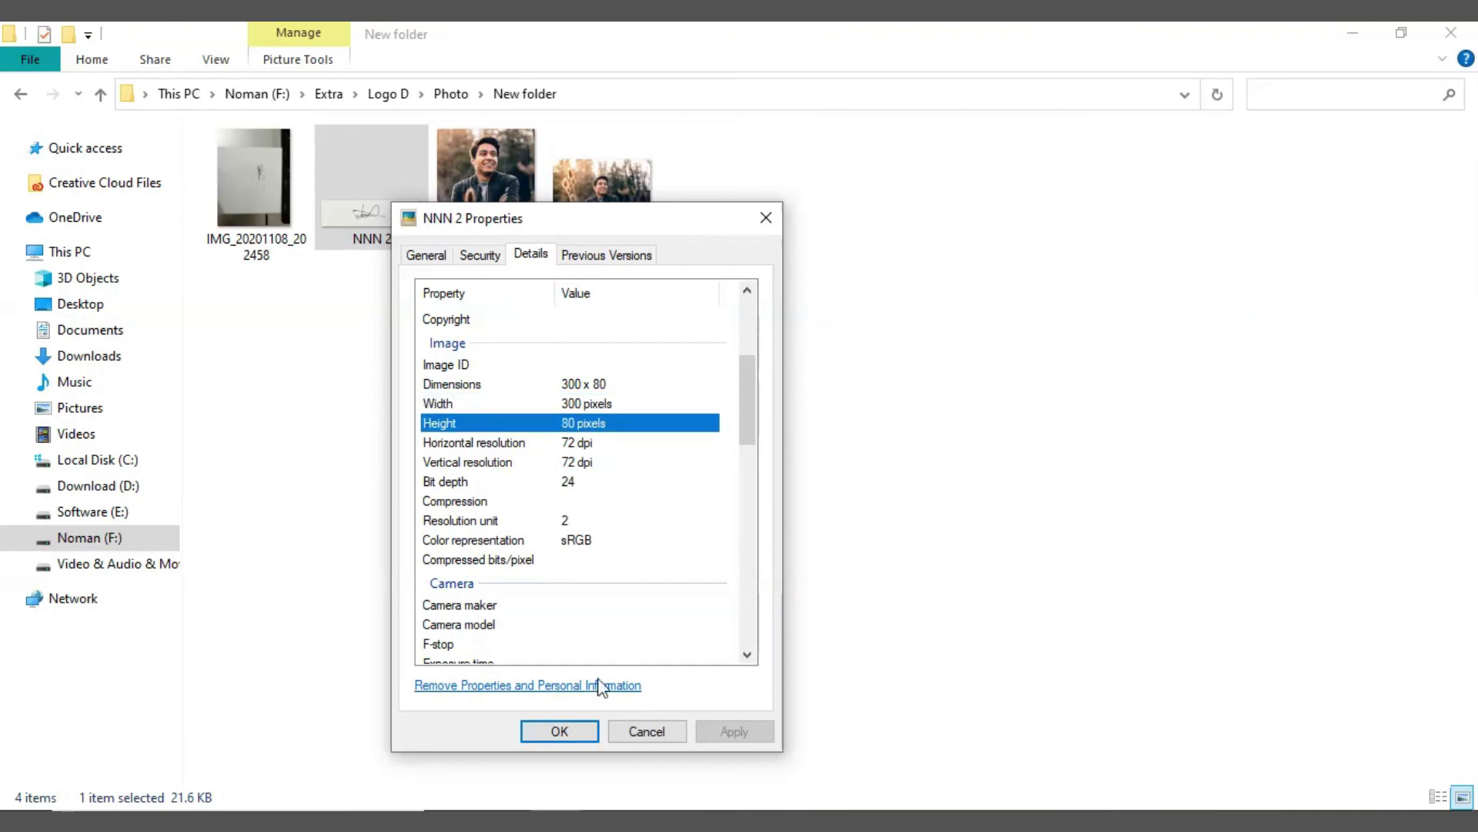
{"action": "left_click", "coordinate": [420, 256]}
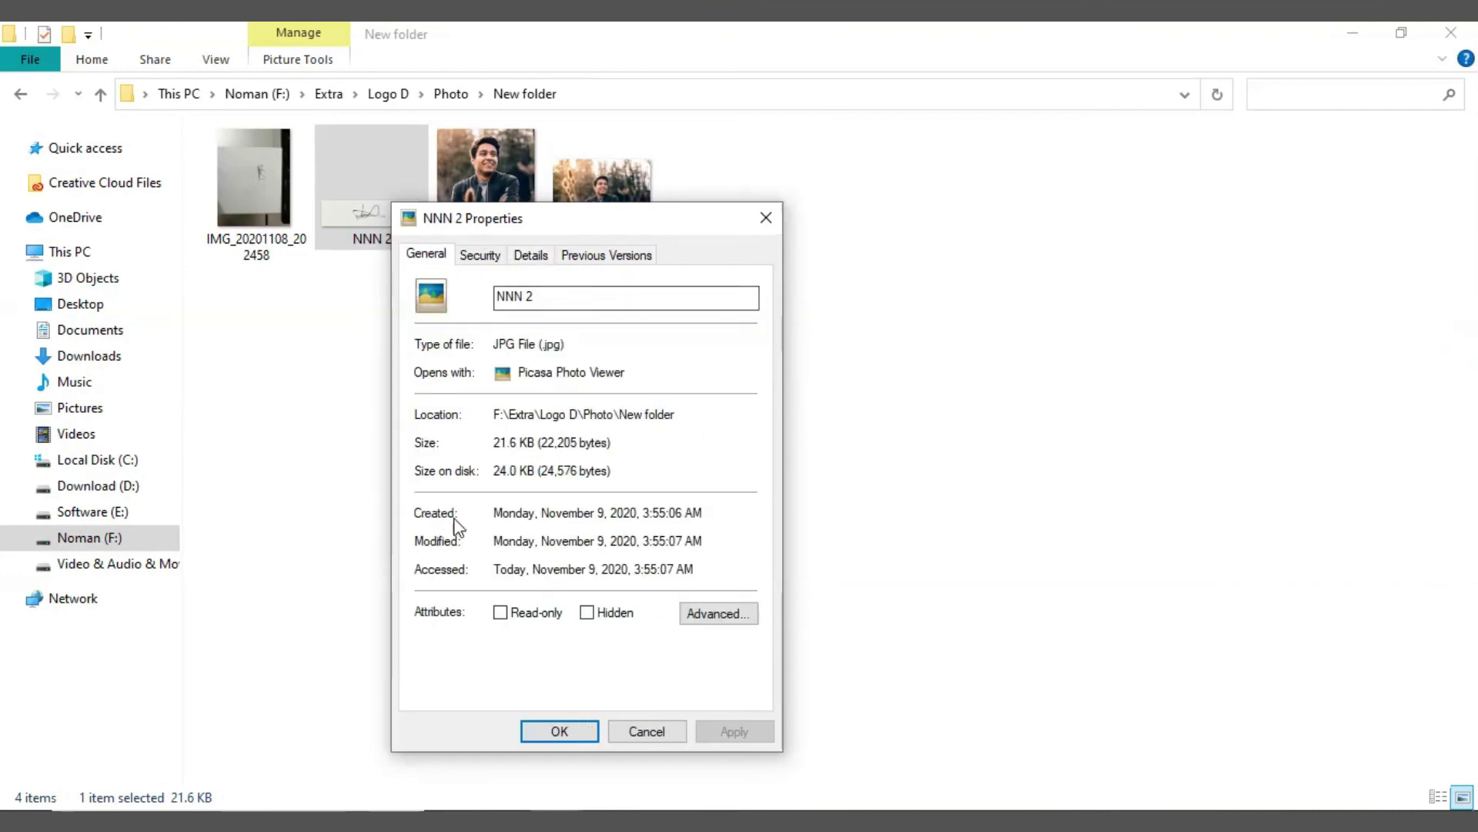
{"action": "left_click_drag", "start_coordinate": [493, 471], "coordinate": [542, 471]}
{"action": "left_click", "coordinate": [571, 733]}
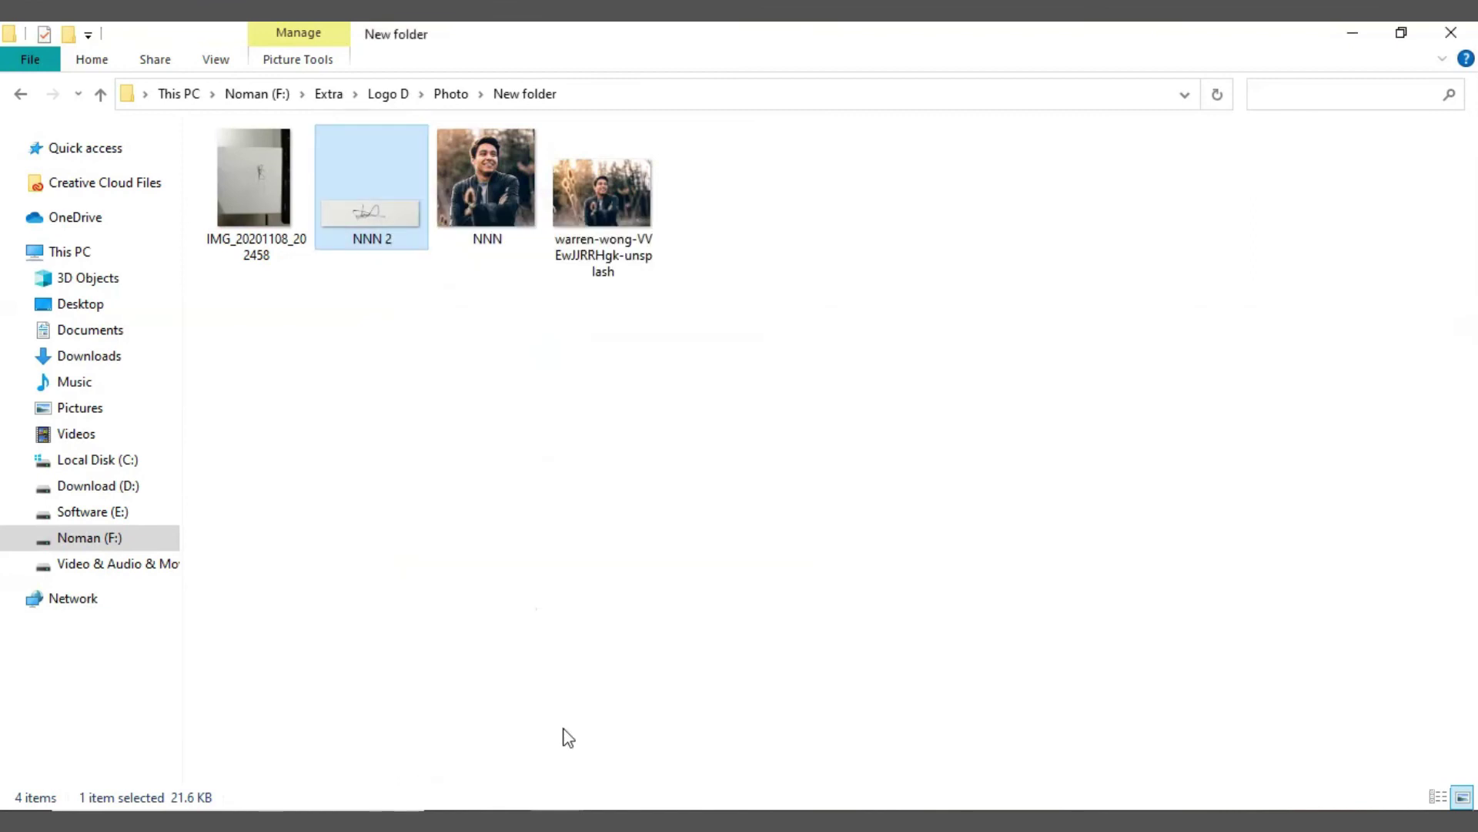
{"action": "right_click", "coordinate": [469, 373]}
{"action": "left_click", "coordinate": [520, 459]}
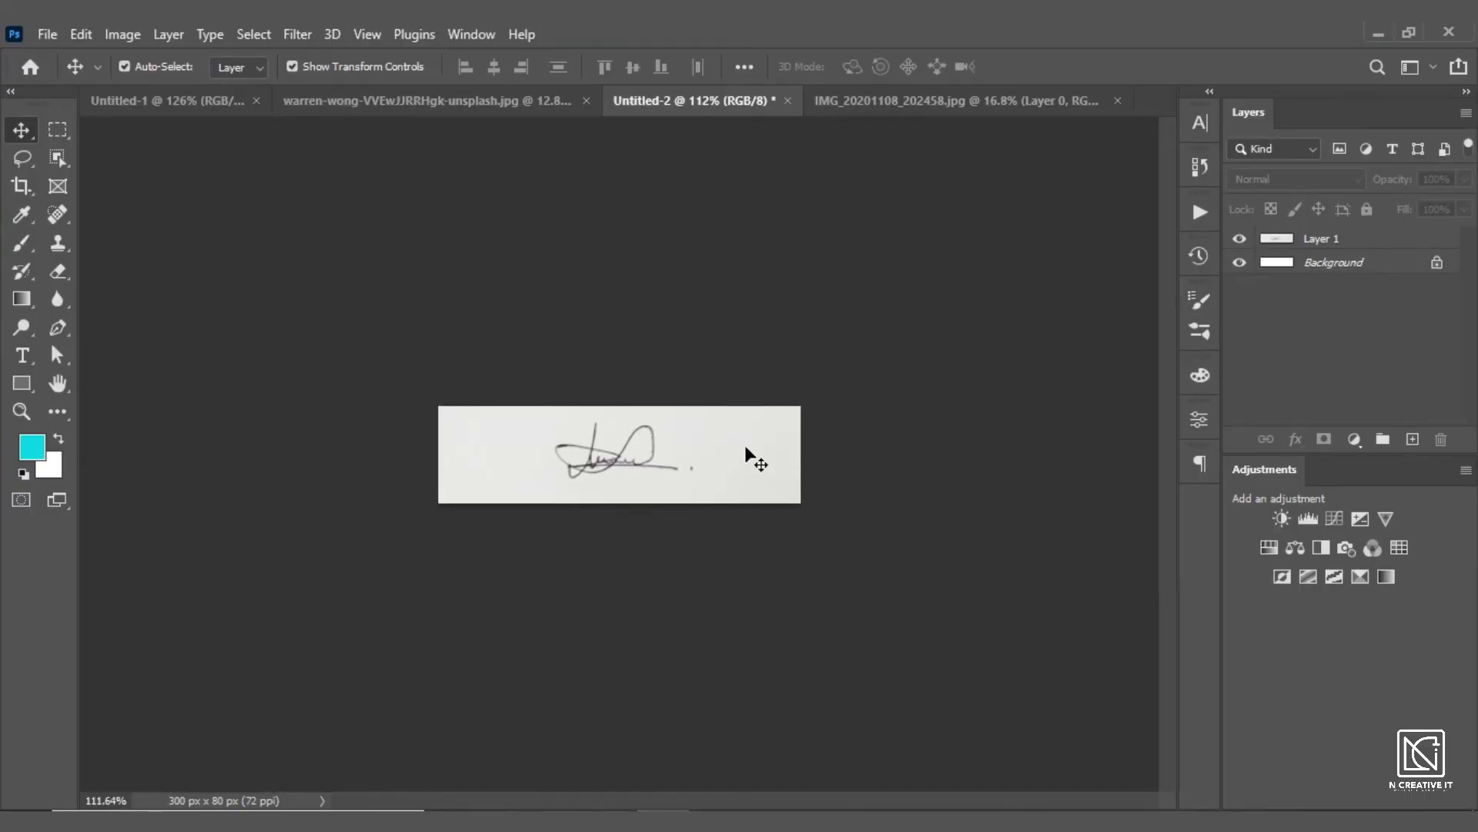